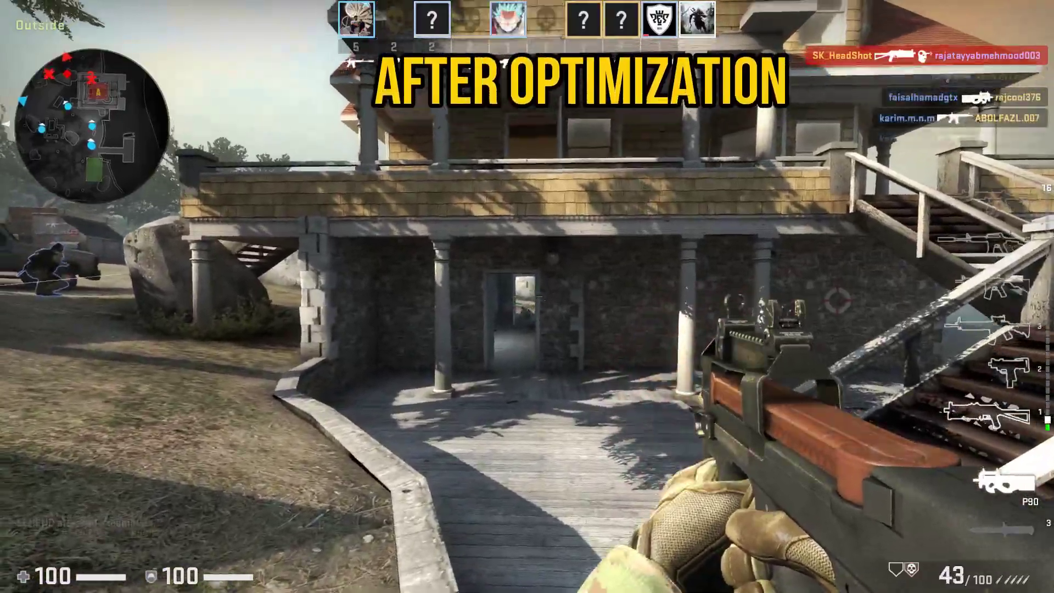
pyautogui.press('r')
pyautogui.press('w')
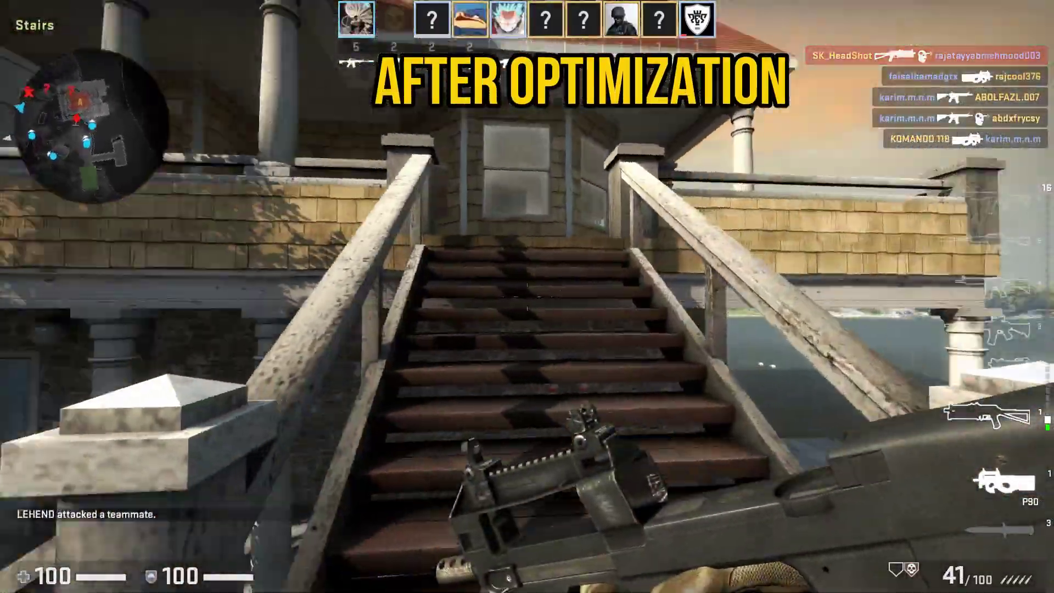
pyautogui.press('w')
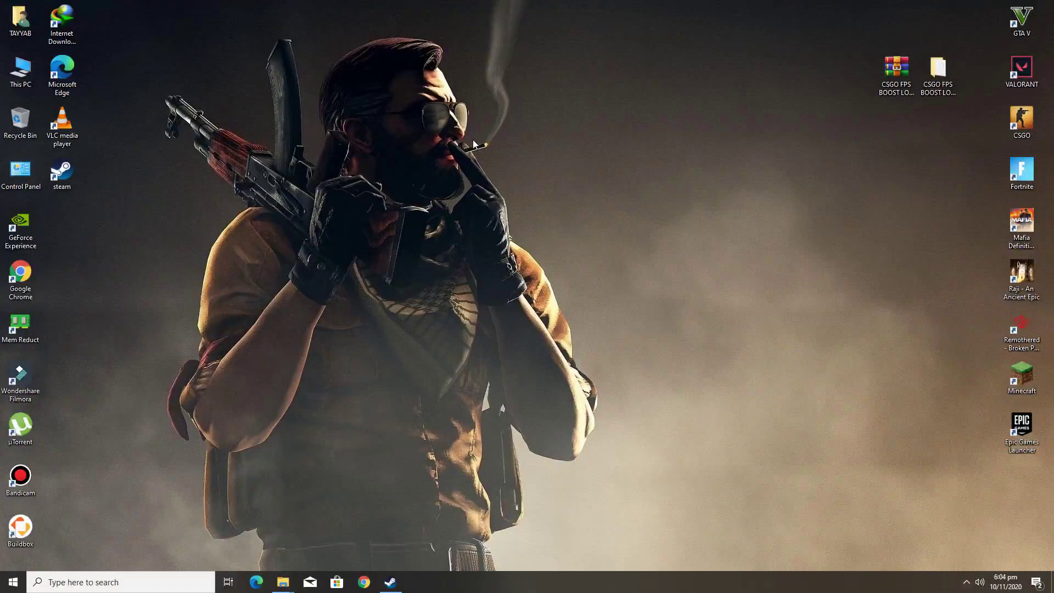
pyautogui.rightClick(484, 165)
pyautogui.click(510, 196)
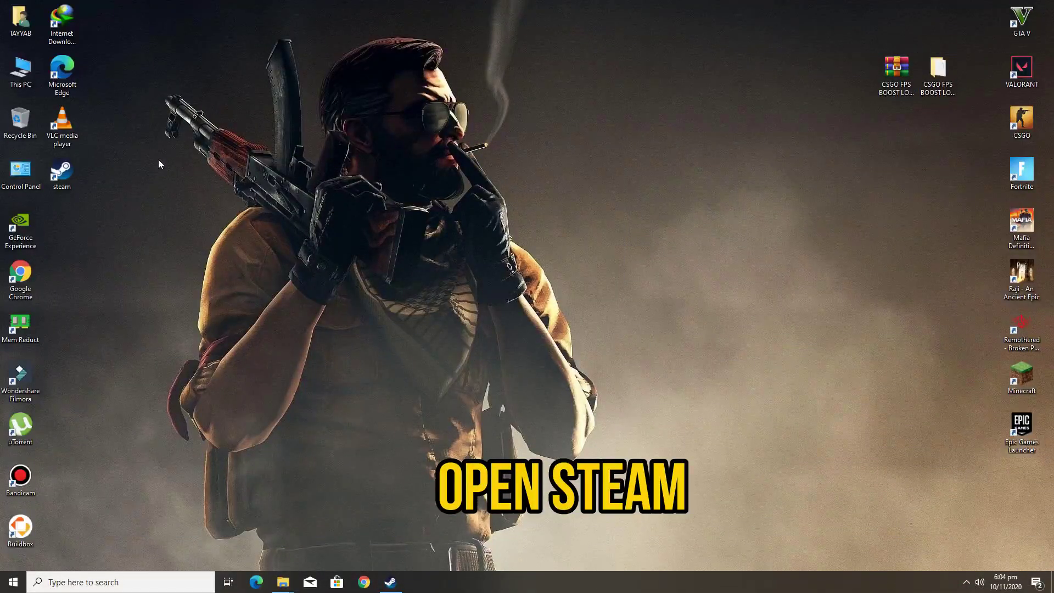
# - Open Steam and browse the local files of Counter-Strike: Global Offensive from its properties
pyautogui.rightClick(64, 171)
pyautogui.click(88, 174)
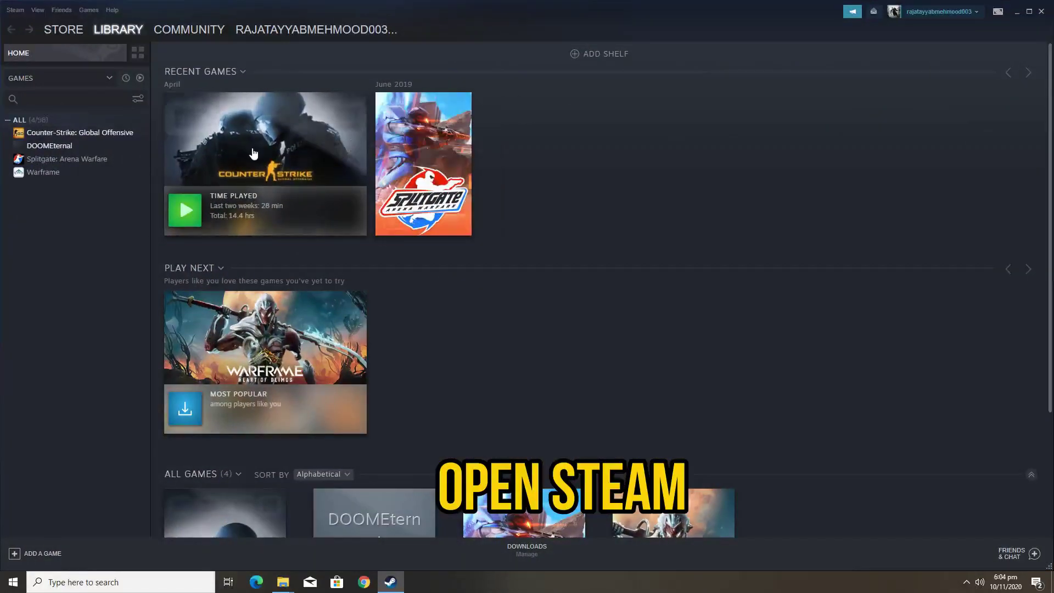
pyautogui.click(96, 134)
pyautogui.rightClick(94, 133)
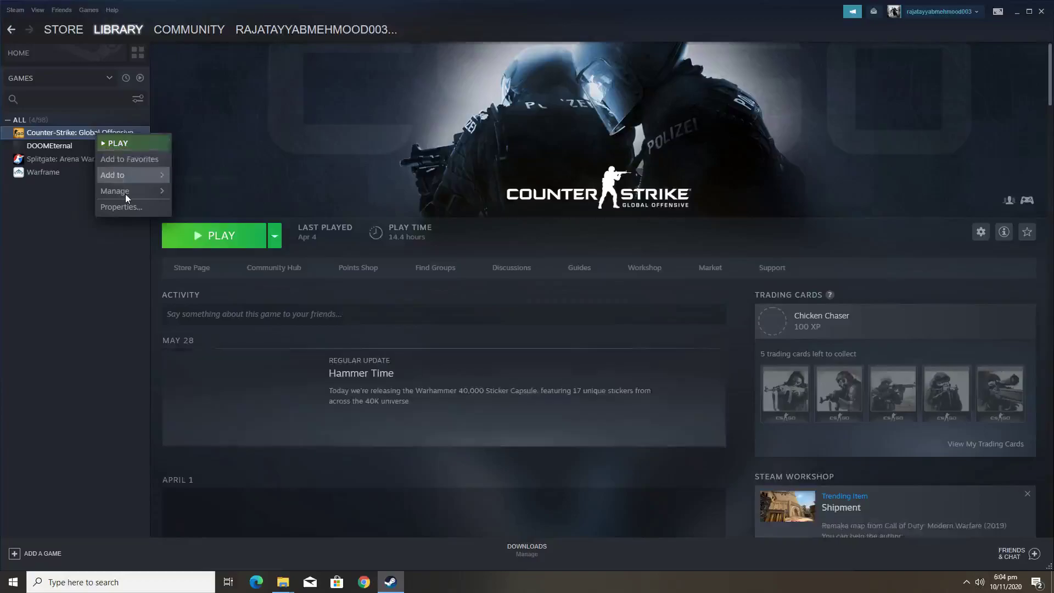
pyautogui.click(119, 204)
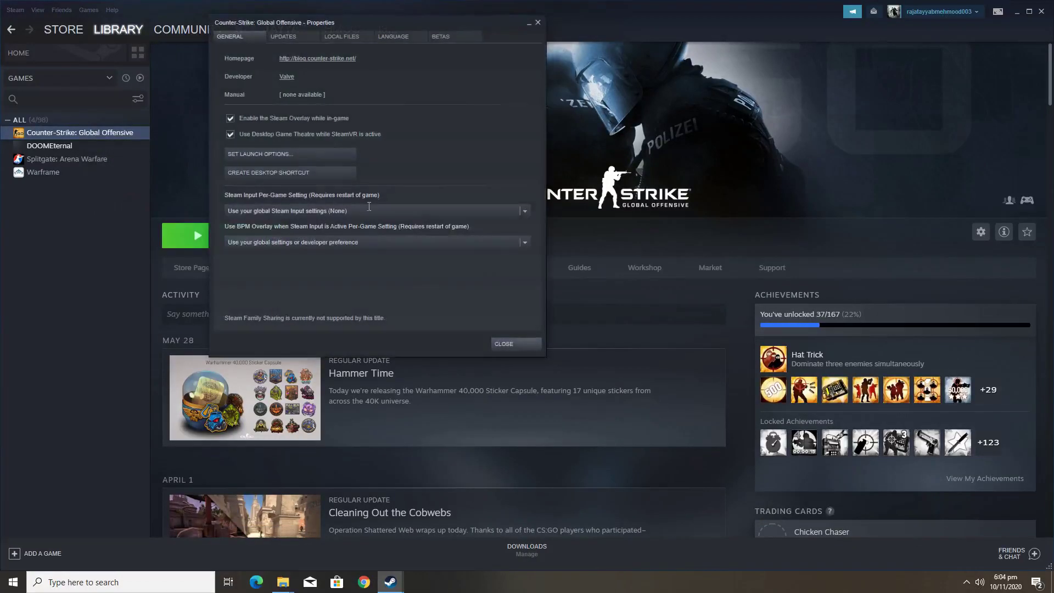
pyautogui.click(352, 39)
pyautogui.click(279, 82)
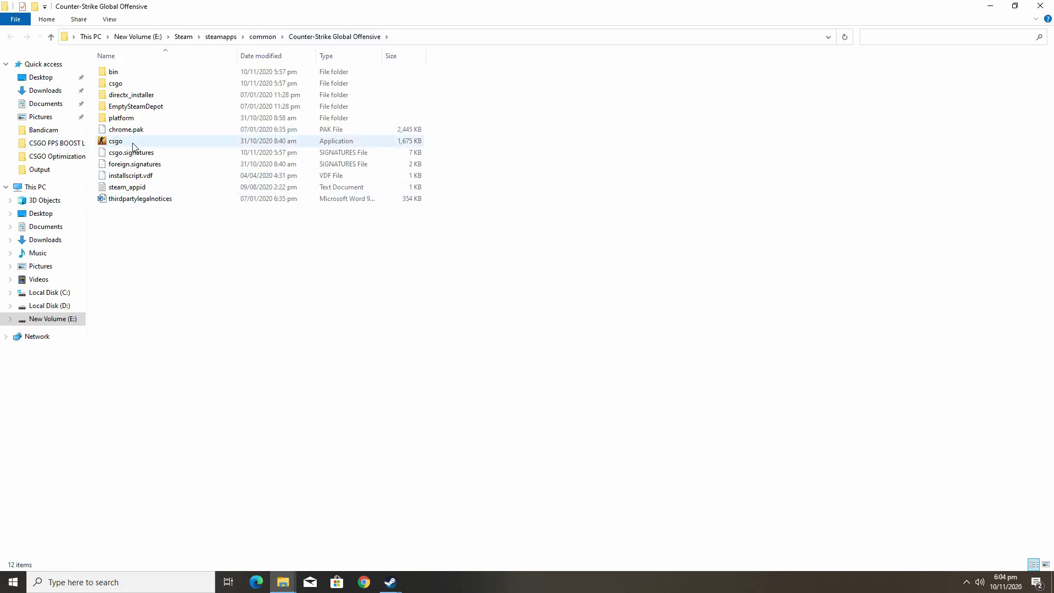
# - Open the csgo application's properties and disable fullscreen optimizations in its compatibility settings
pyautogui.rightClick(117, 143)
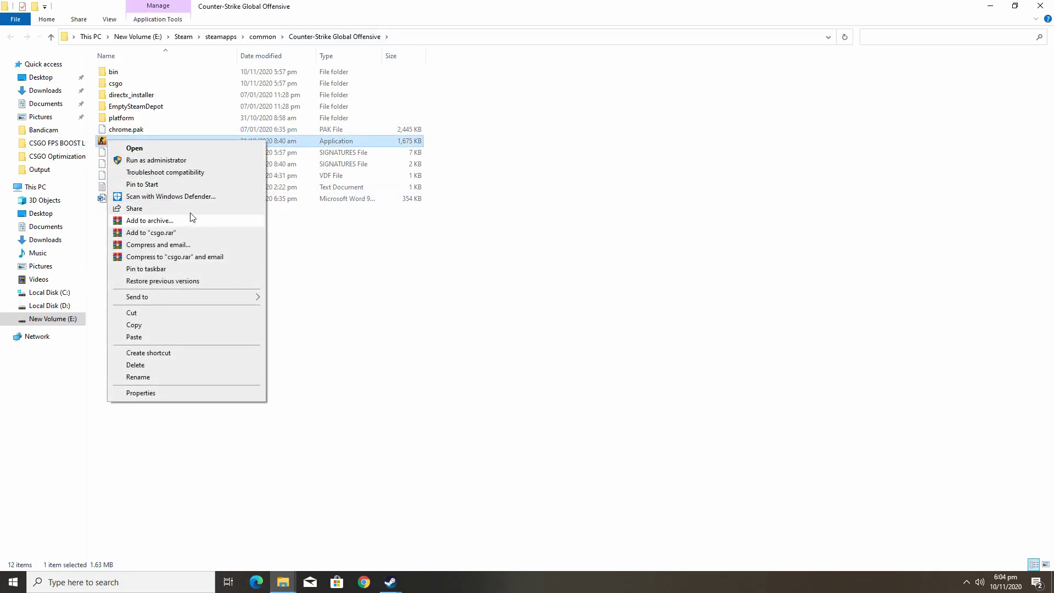
pyautogui.click(182, 393)
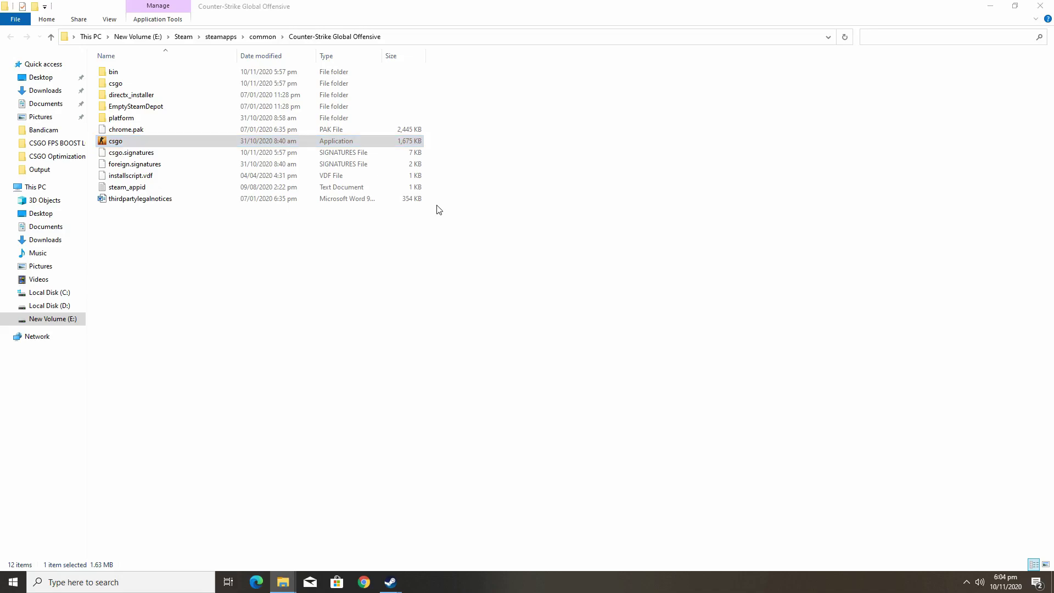
pyautogui.moveTo(224, 154); pyautogui.dragTo(535, 110)
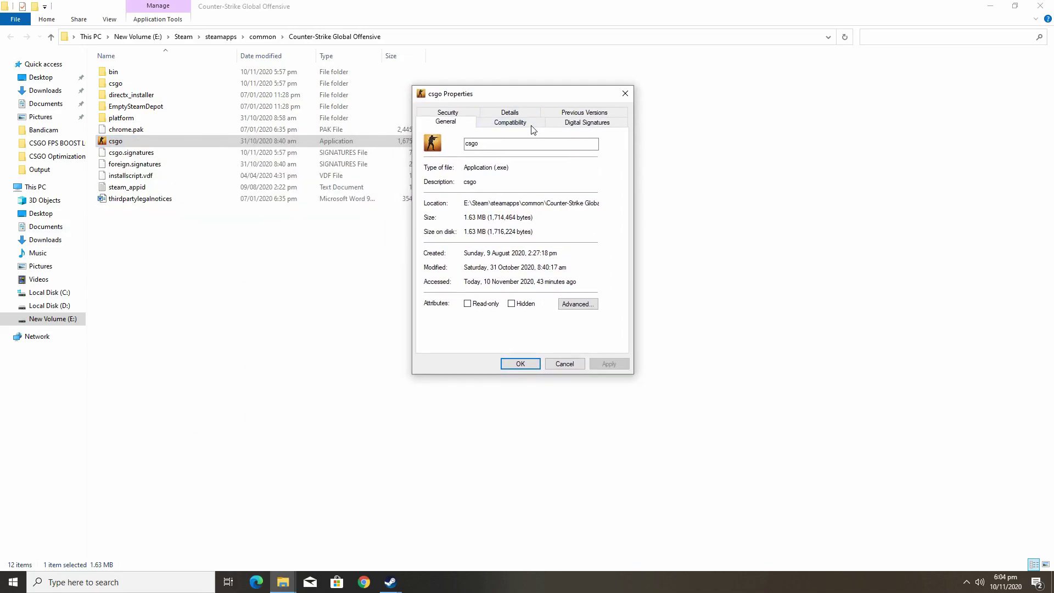
pyautogui.click(530, 124)
pyautogui.click(460, 284)
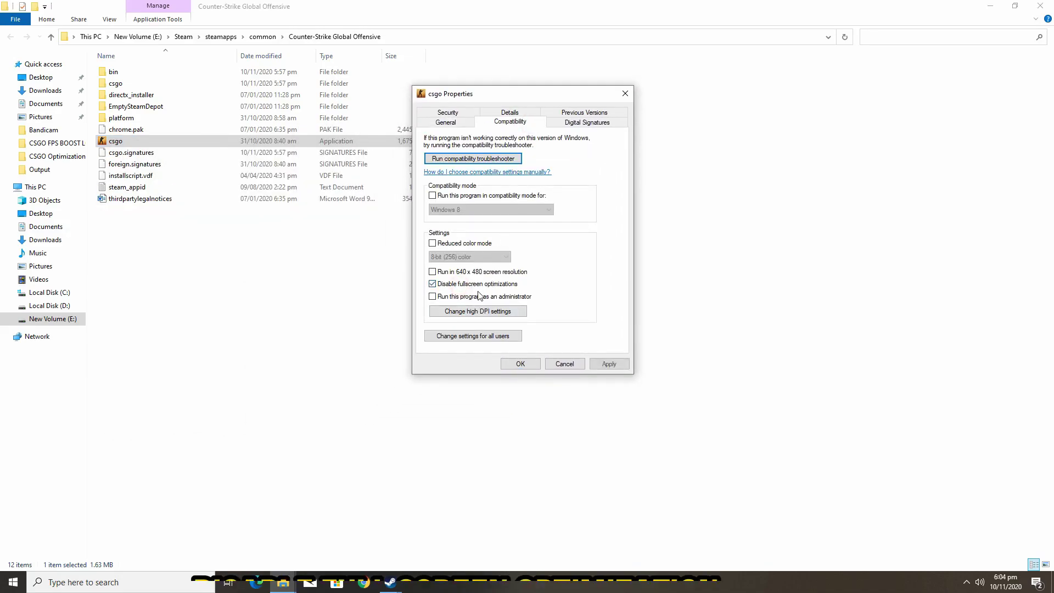
# - Override the csgo application's high DPI scaling behavior with scaling performed by Application, and apply the properties
pyautogui.click(473, 311)
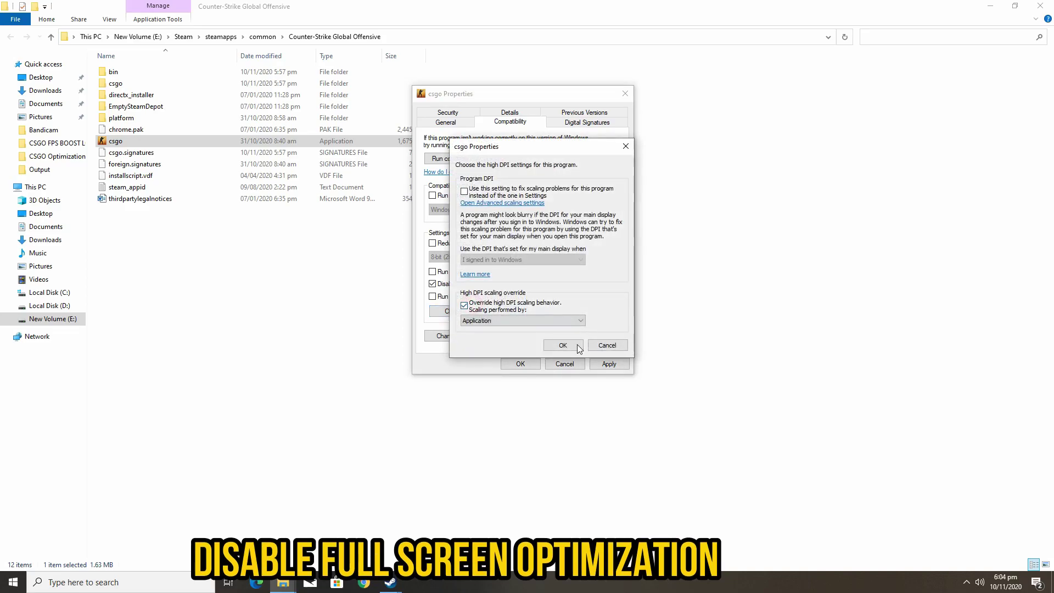
pyautogui.click(565, 345)
pyautogui.click(496, 312)
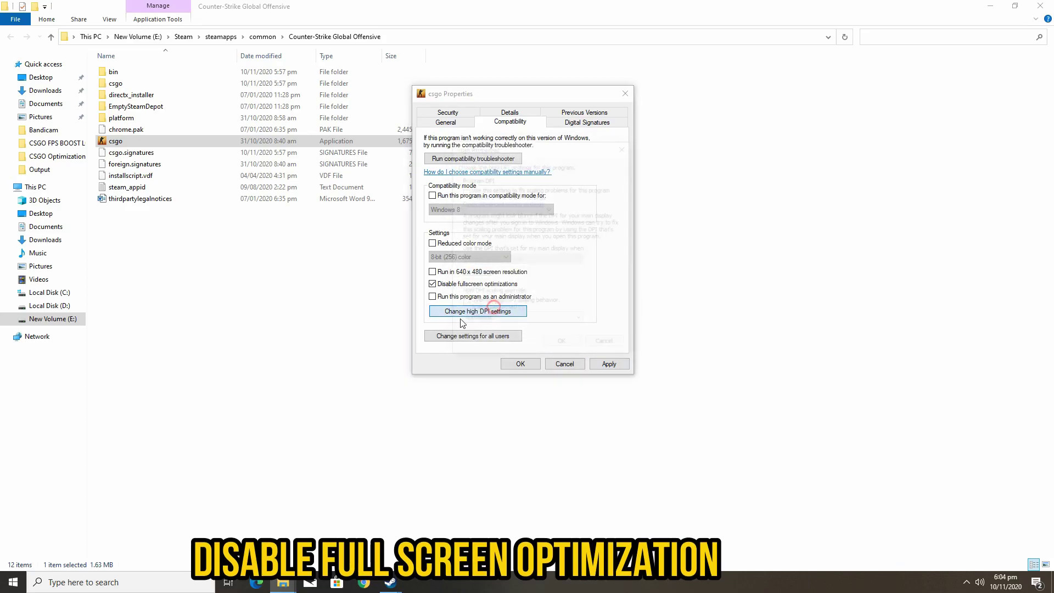
pyautogui.click(464, 305)
pyautogui.click(562, 345)
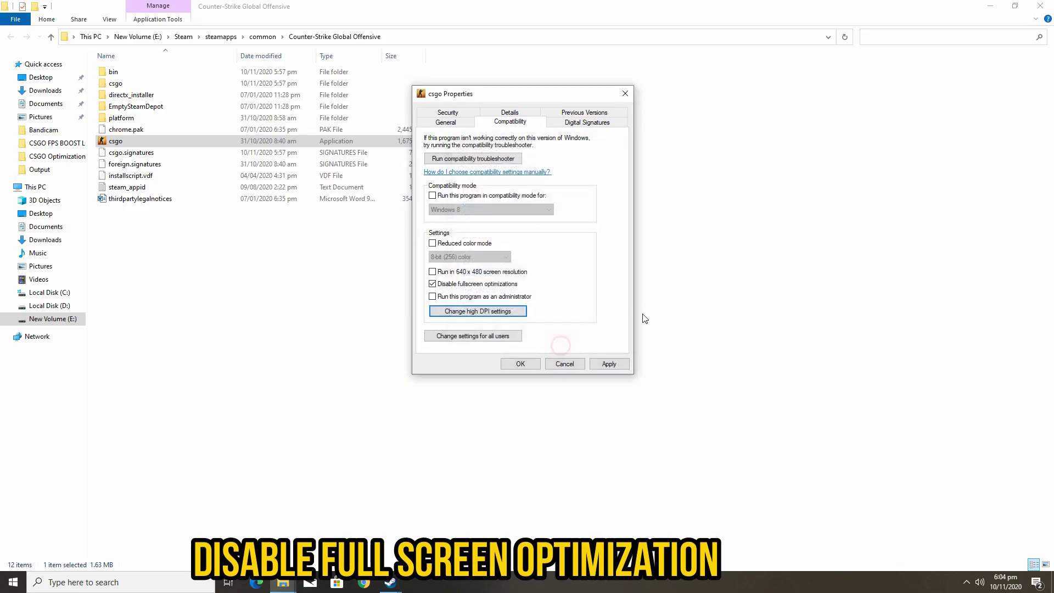
pyautogui.click(608, 364)
pyautogui.click(519, 364)
pyautogui.click(197, 316)
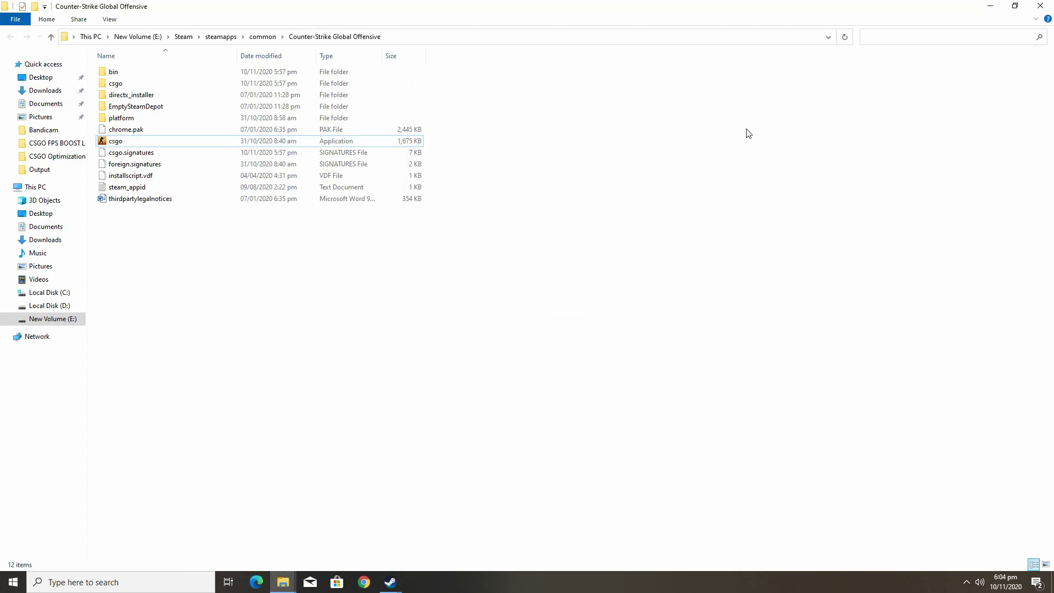
# - Close the game's Steam properties, minimize the game folder and Steam windows, and refresh the desktop
pyautogui.click(991, 6)
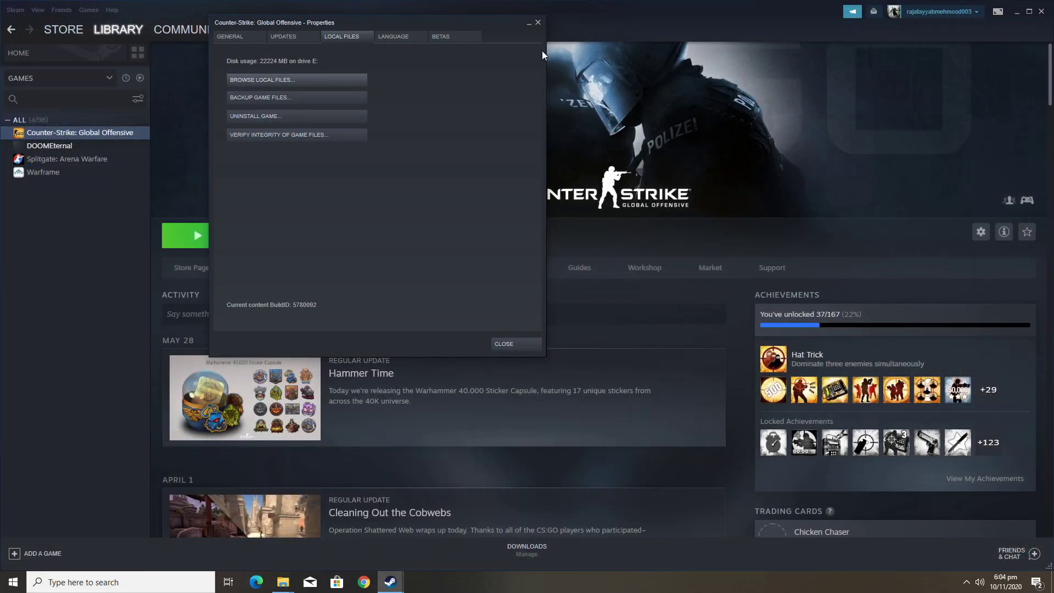
pyautogui.click(538, 23)
pyautogui.click(1016, 12)
pyautogui.rightClick(646, 174)
pyautogui.click(667, 205)
# - Extract the CSGO FPS BOOST LOW END PC BY TREND RISE archive to the desktop, replacing all existing files
pyautogui.moveTo(900, 70); pyautogui.dragTo(817, 120)
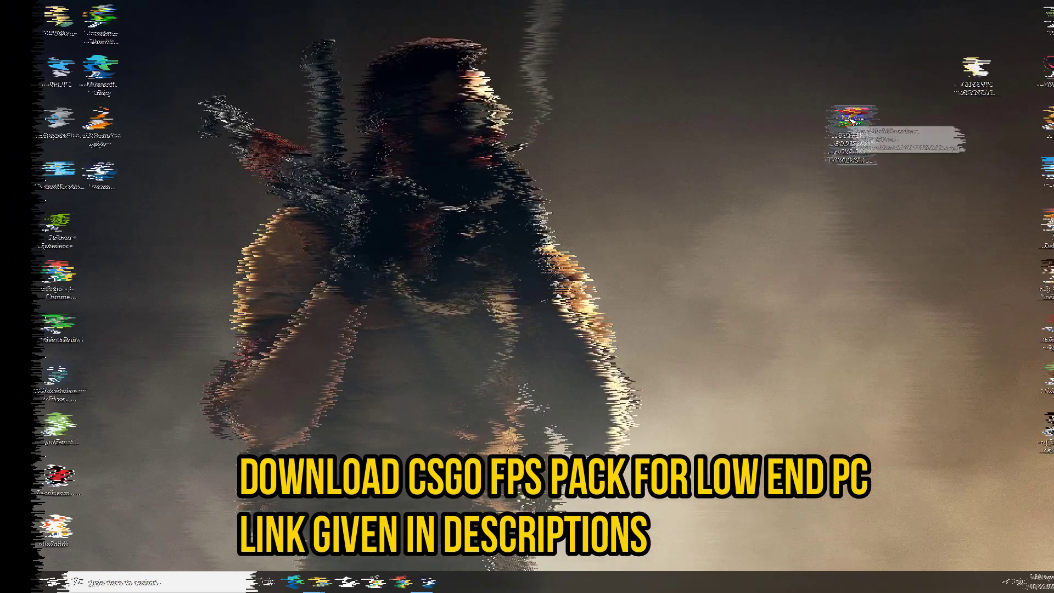
pyautogui.rightClick(814, 117)
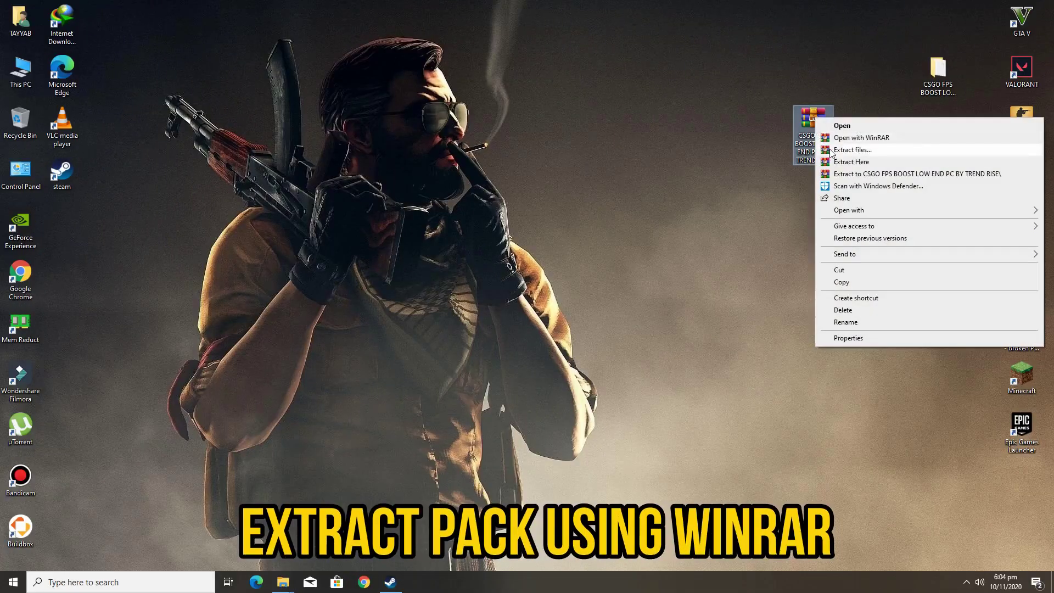
pyautogui.click(878, 162)
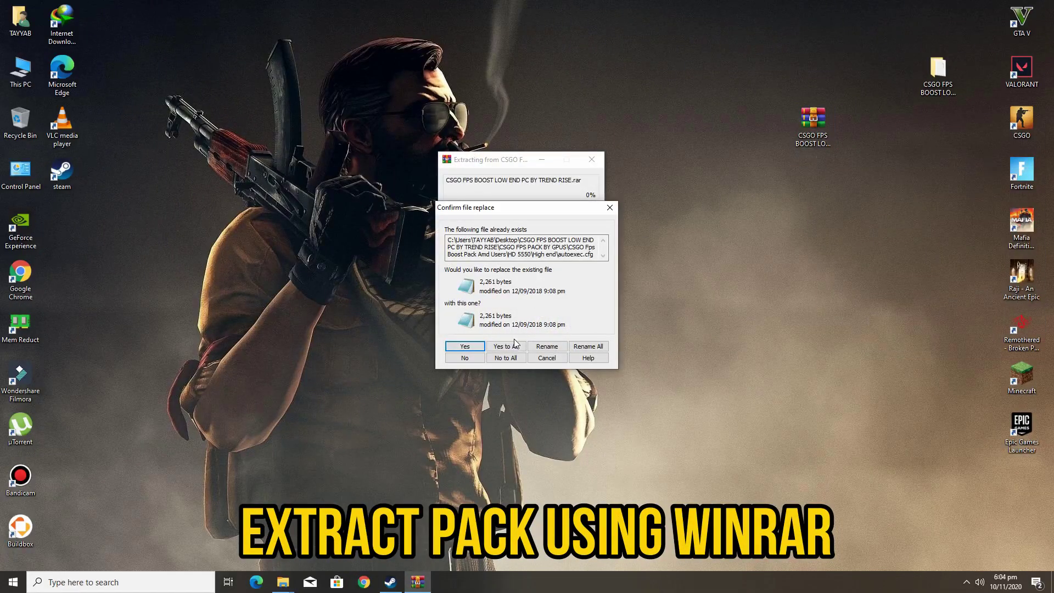
pyautogui.click(515, 345)
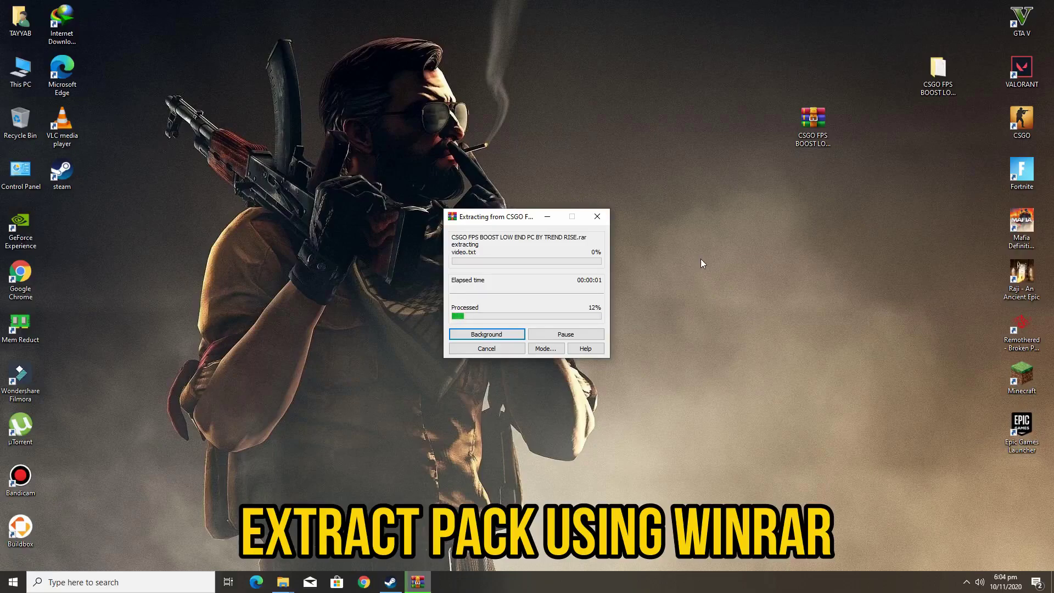
# - Place the extracted folder beside its archive on the desktop and open its CSGO FPS PACK BY GPUS subfolder
pyautogui.moveTo(938, 71); pyautogui.dragTo(863, 153)
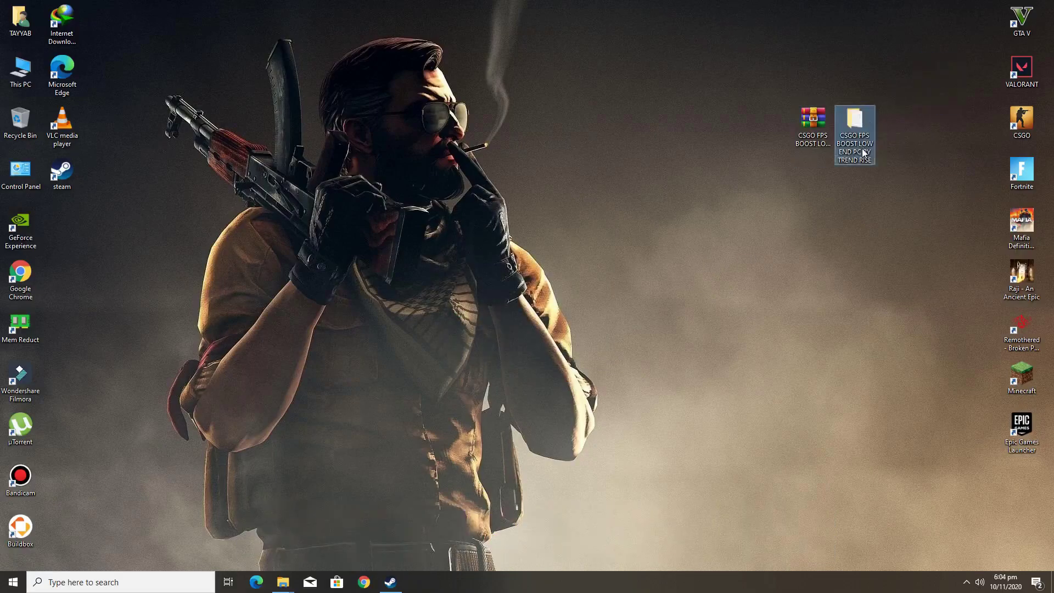
pyautogui.doubleClick(860, 133)
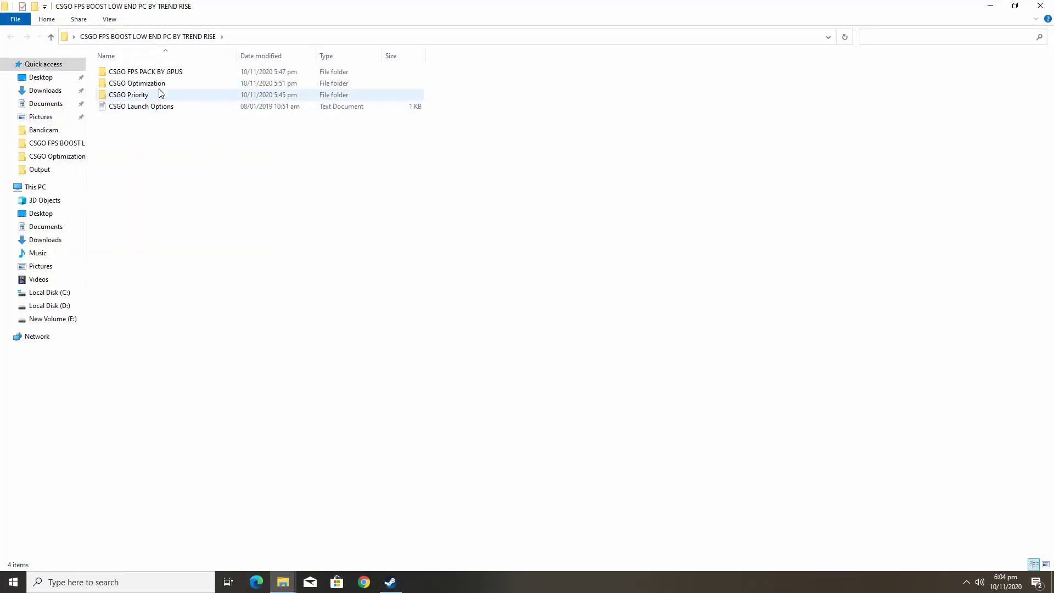
pyautogui.doubleClick(163, 72)
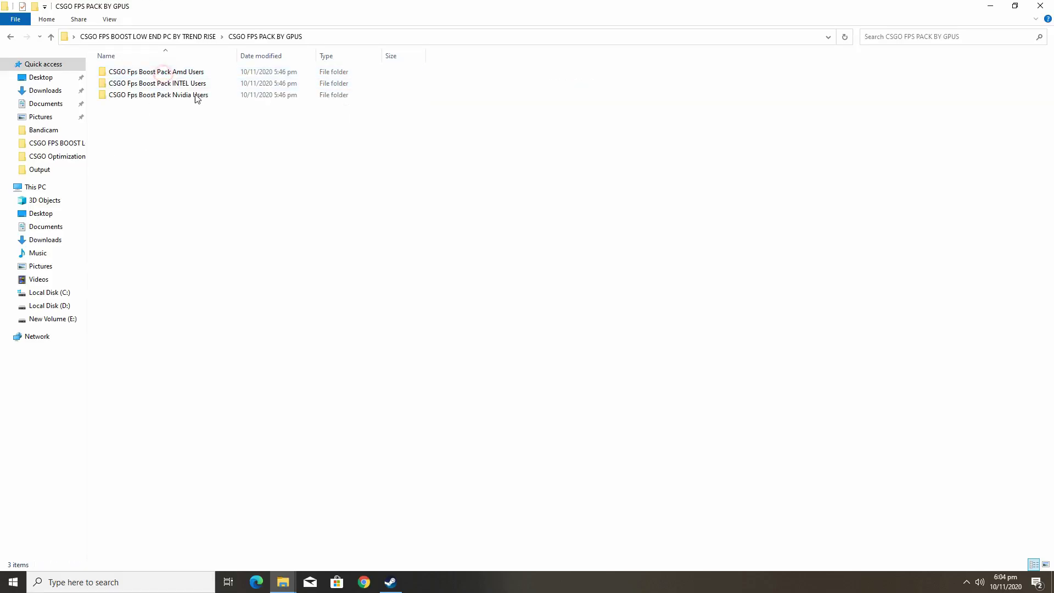
# - Look through the GPU model folders in the Amd and INTEL user packs, returning to the pack list
pyautogui.doubleClick(177, 72)
pyautogui.scroll(-3, 230, 165)
pyautogui.moveTo(546, 90); pyautogui.dragTo(501, 464)
pyautogui.click(499, 343)
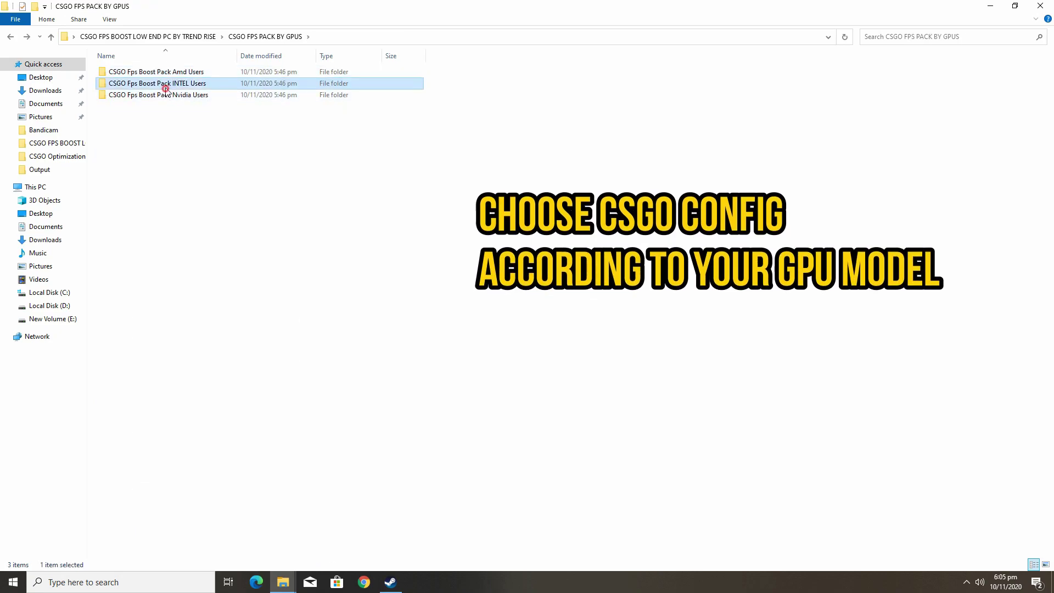
pyautogui.doubleClick(160, 83)
pyautogui.press('BackSpace')
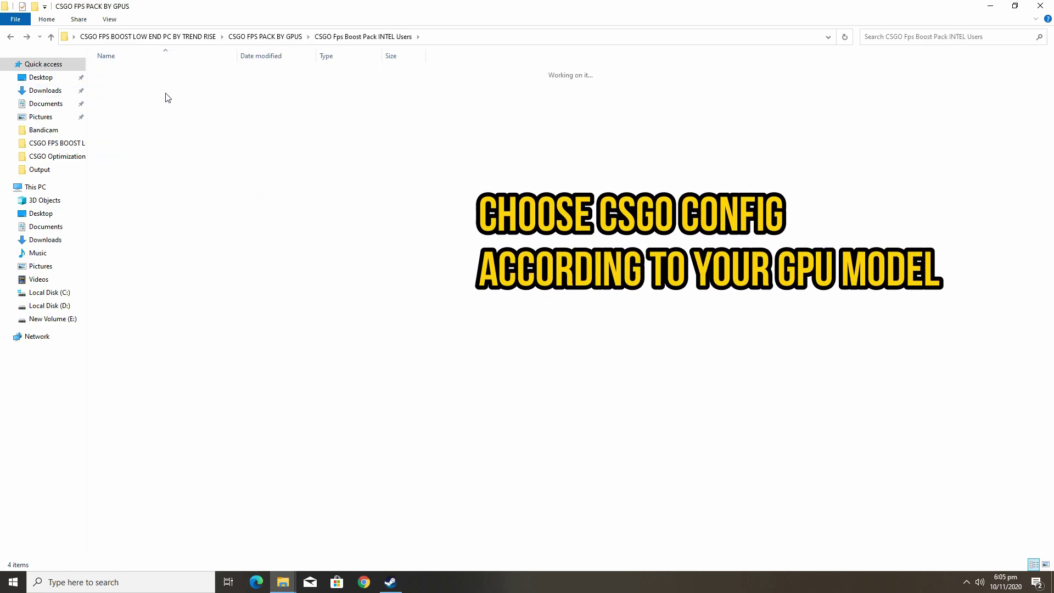
# - Open the CSGO Fps Boost Pack Nvidia Users folder, enlarge its icons, and open the GTX 950 folder
pyautogui.doubleClick(158, 97)
pyautogui.moveTo(482, 79); pyautogui.dragTo(200, 505)
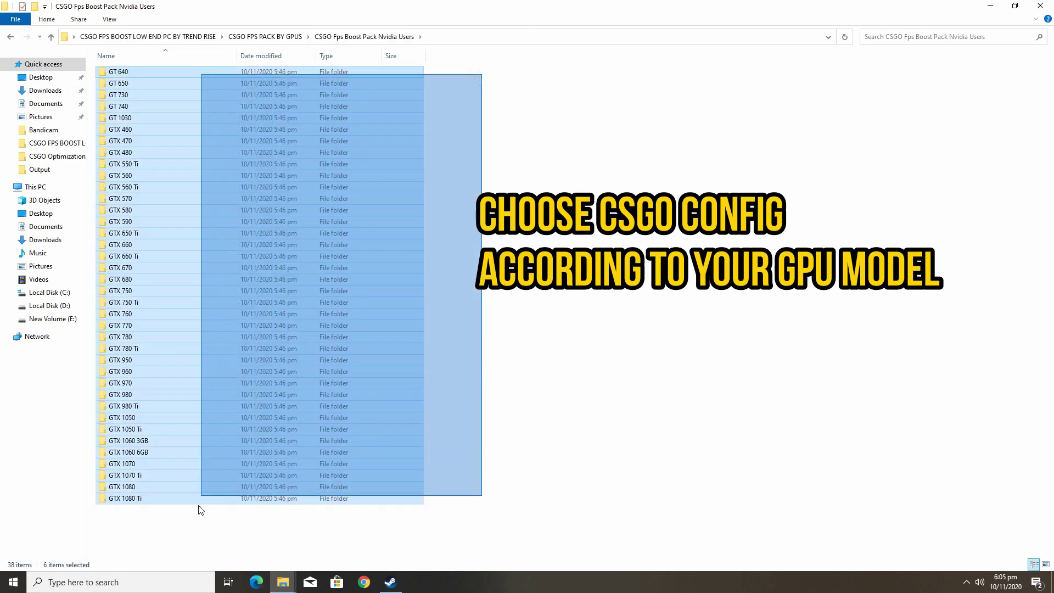
pyautogui.click(525, 233)
pyautogui.keyDown('ctrl'); pyautogui.scroll(5, 525, 233); pyautogui.keyUp('ctrl')
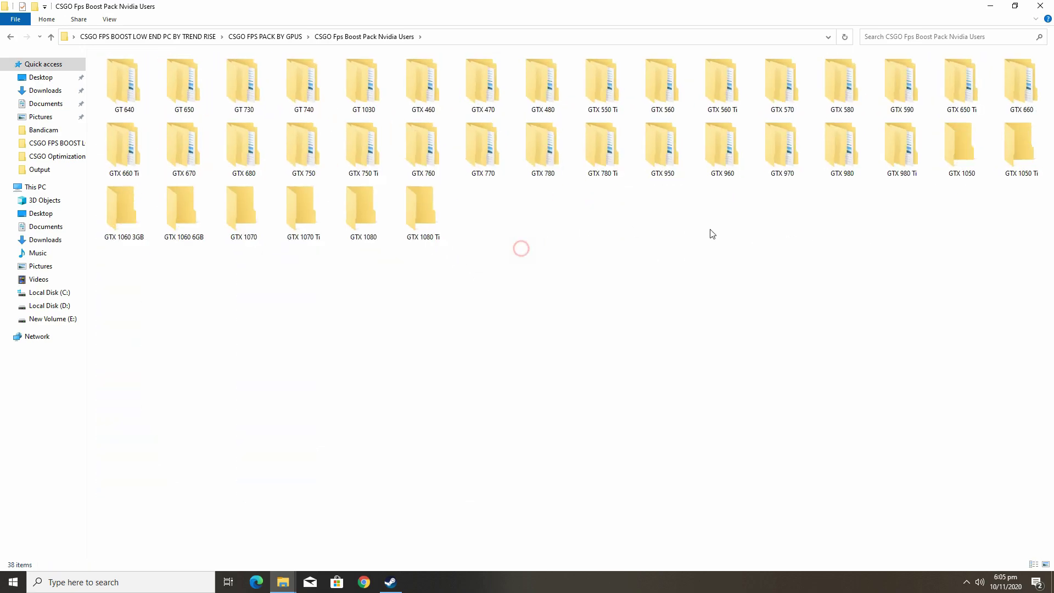
pyautogui.doubleClick(660, 163)
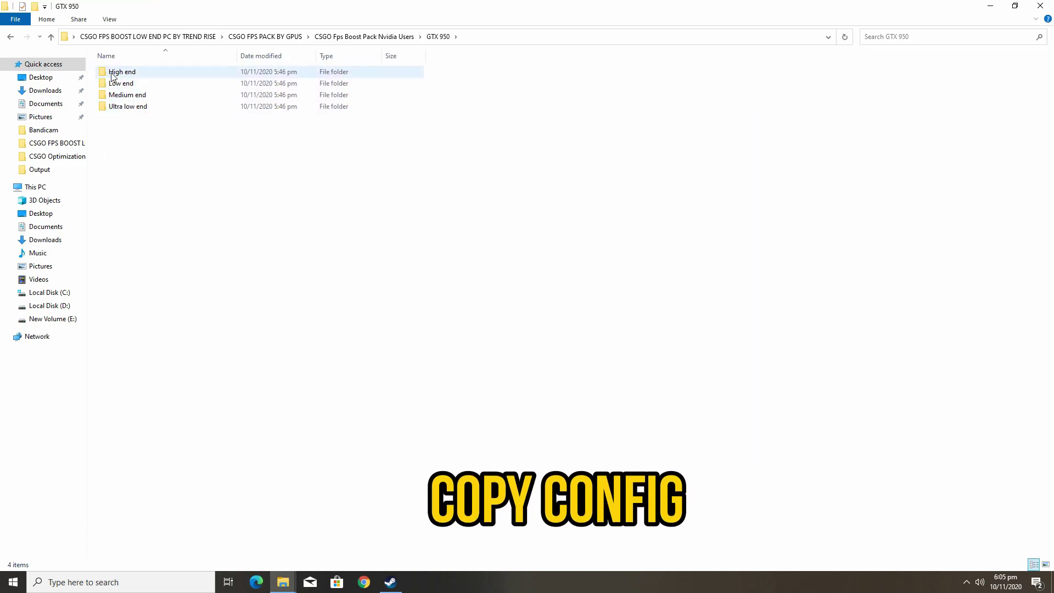
# - Copy the autoexec, video and videodefaults files from the Medium end folder
pyautogui.click(125, 71)
pyautogui.doubleClick(142, 94)
pyautogui.moveTo(109, 127); pyautogui.dragTo(115, 69)
pyautogui.rightClick(117, 71)
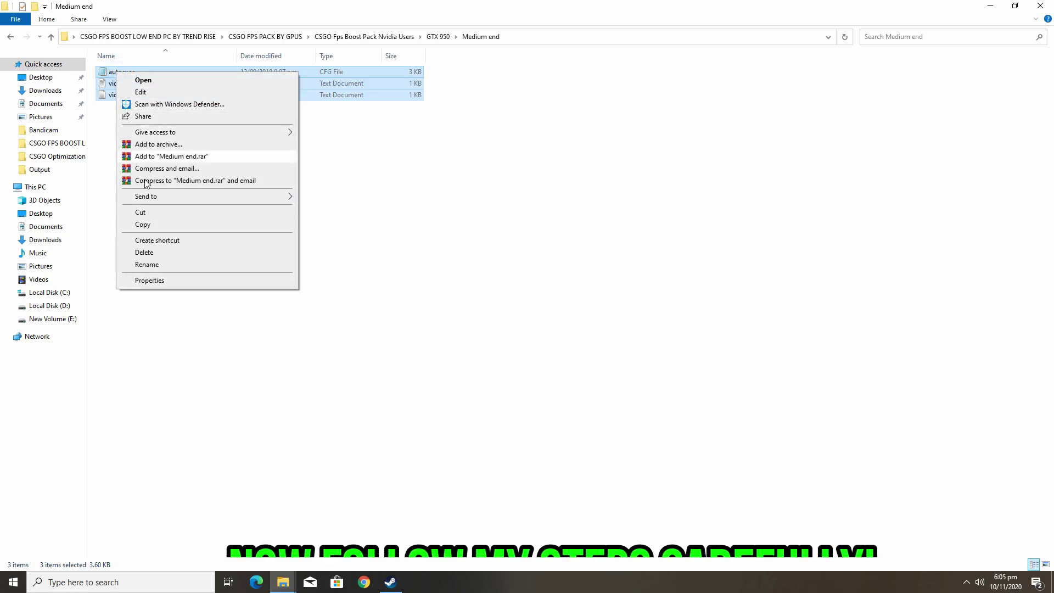
pyautogui.click(142, 224)
pyautogui.click(530, 205)
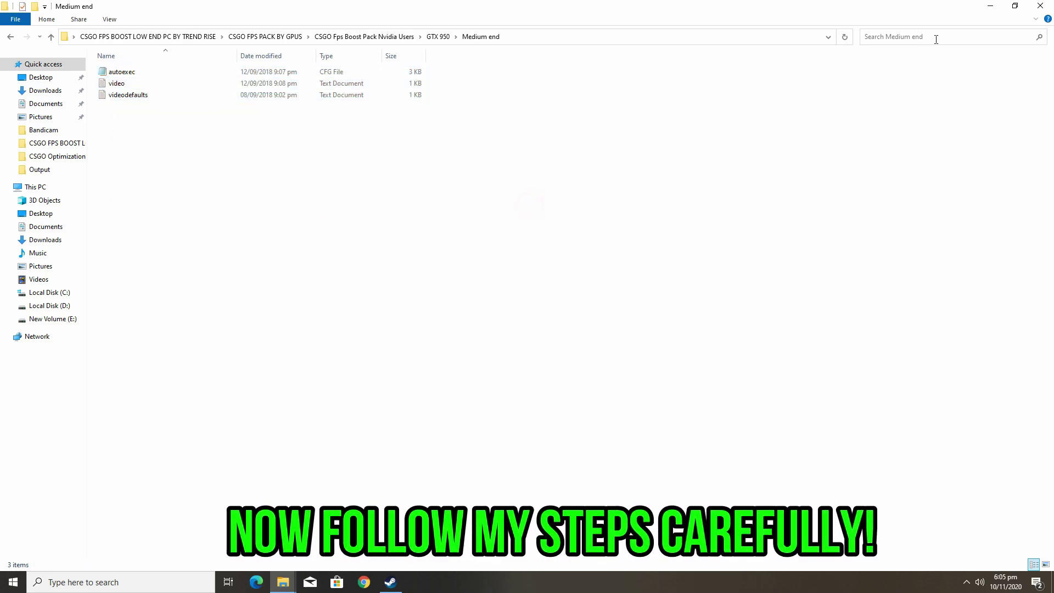
# - Minimize the config pack window and open the userdata folder inside the Steam folder on New Volume (E:)
pyautogui.click(987, 6)
pyautogui.doubleClick(21, 71)
pyautogui.click(463, 165)
pyautogui.doubleClick(463, 166)
pyautogui.click(239, 170)
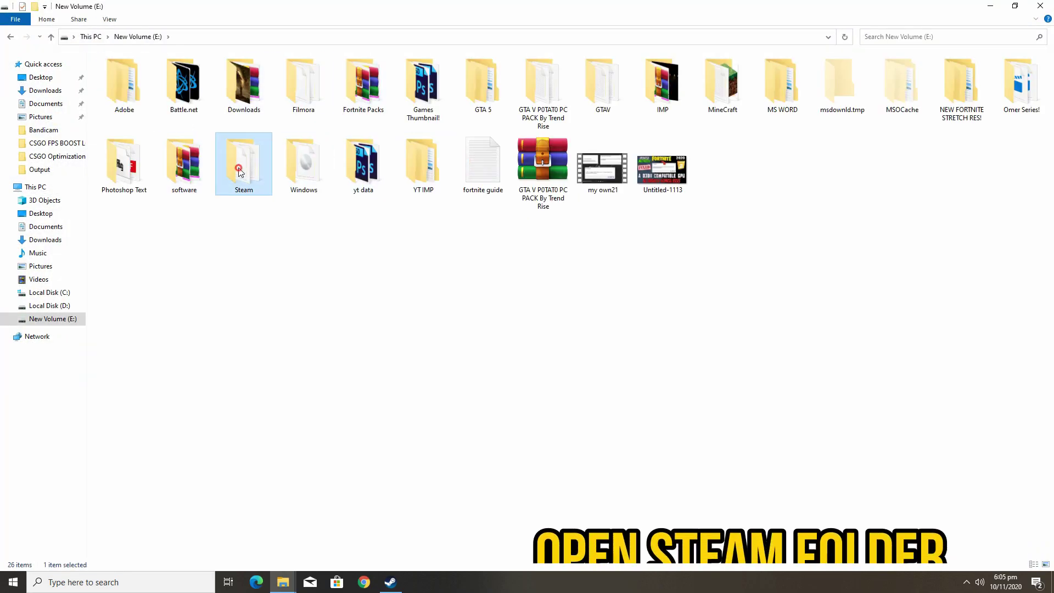
pyautogui.doubleClick(239, 171)
pyautogui.doubleClick(121, 339)
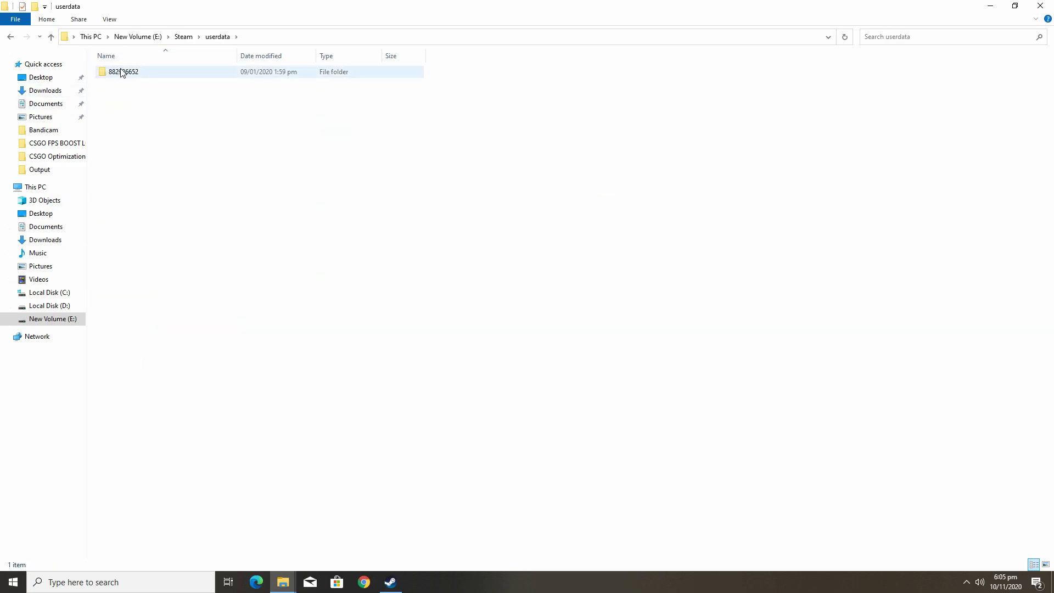
# - Look inside the account's numbered folder in userdata, and return to the userdata folder
pyautogui.doubleClick(121, 72)
pyautogui.hotkey('alt', 'Left')
pyautogui.click(137, 86)
pyautogui.click(141, 75)
# - Switch to Steam, open the account inventory's page on who can send trade offers, and locate the partner ID in the Trade URL
pyautogui.click(1014, 6)
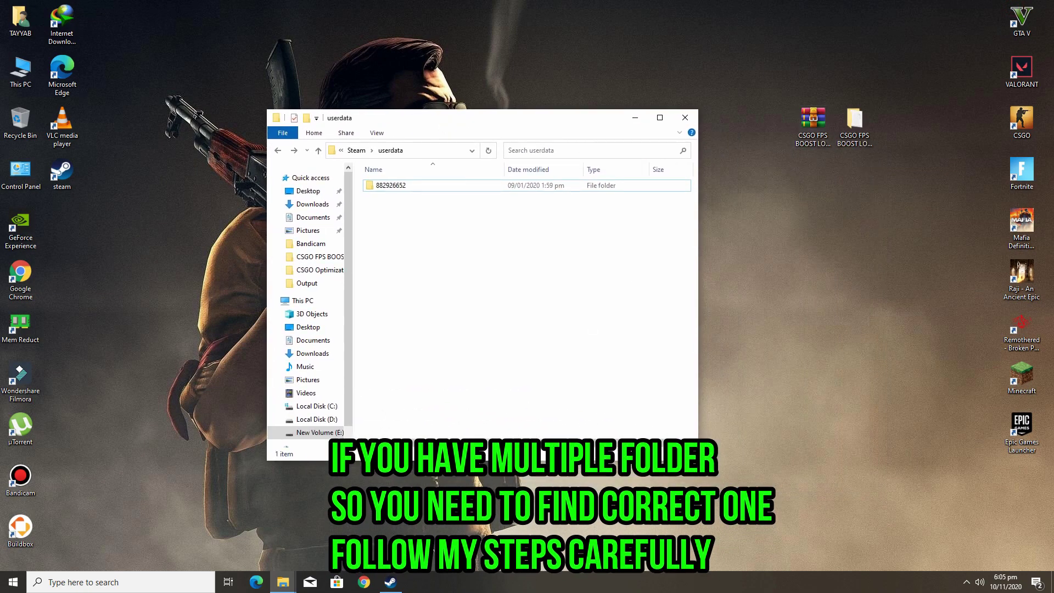
pyautogui.click(402, 586)
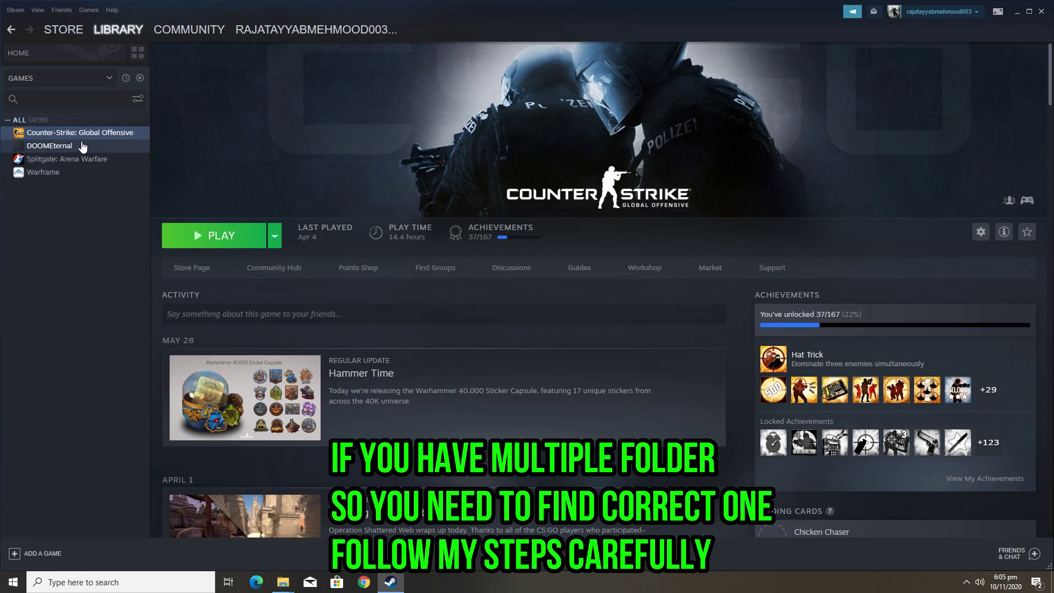
pyautogui.moveTo(295, 34)
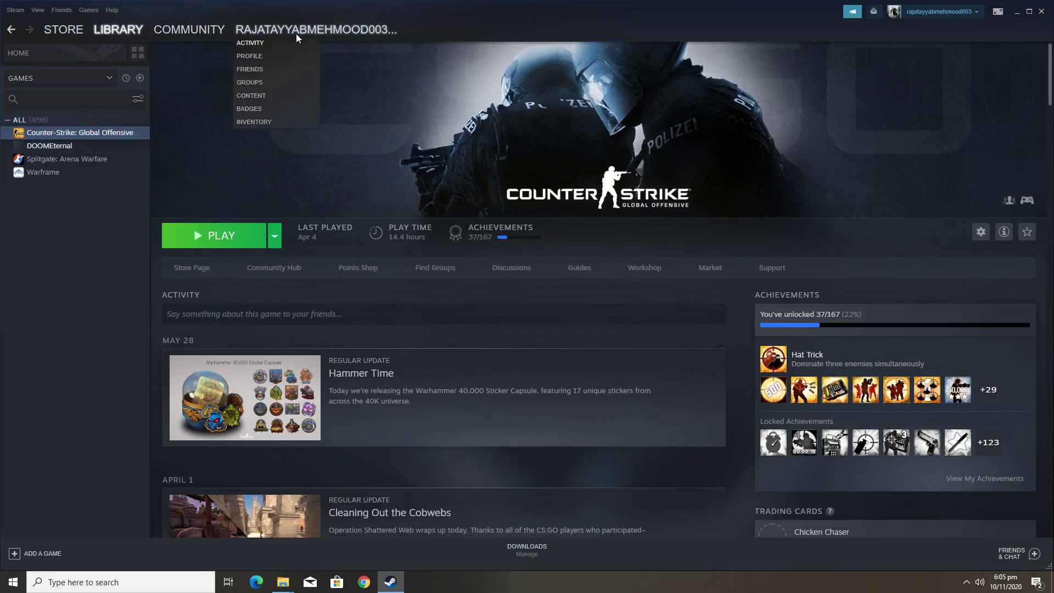
pyautogui.click(262, 123)
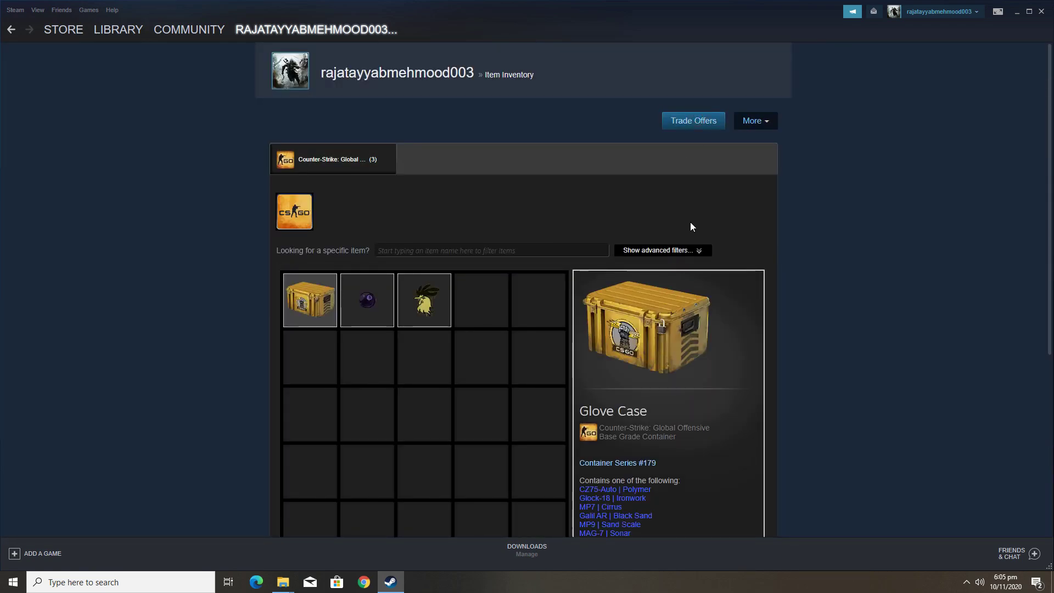
pyautogui.click(711, 319)
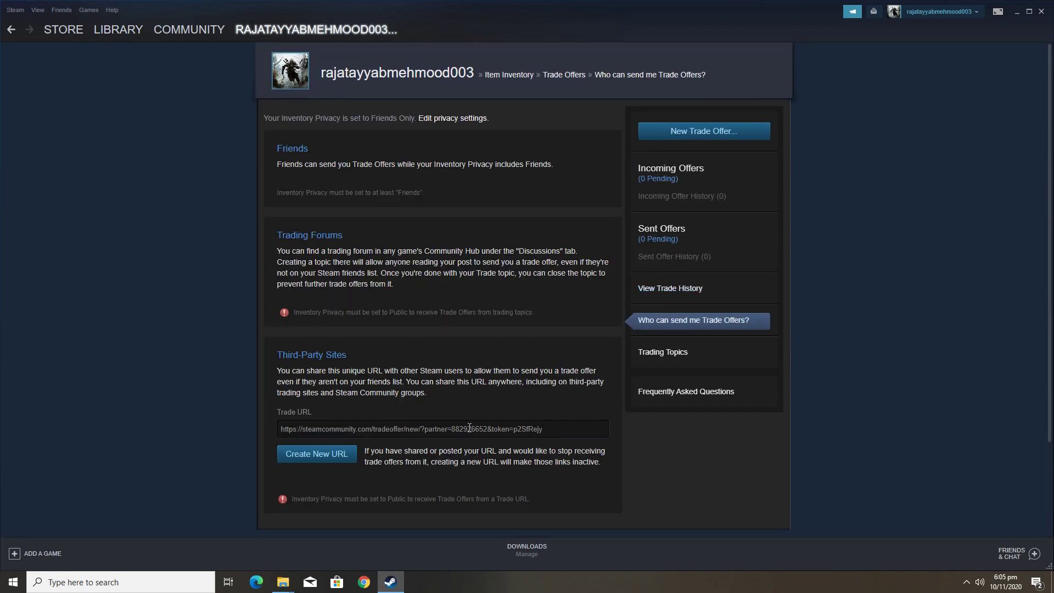
pyautogui.click(483, 428)
pyautogui.moveTo(487, 430); pyautogui.dragTo(478, 428)
pyautogui.click(874, 297)
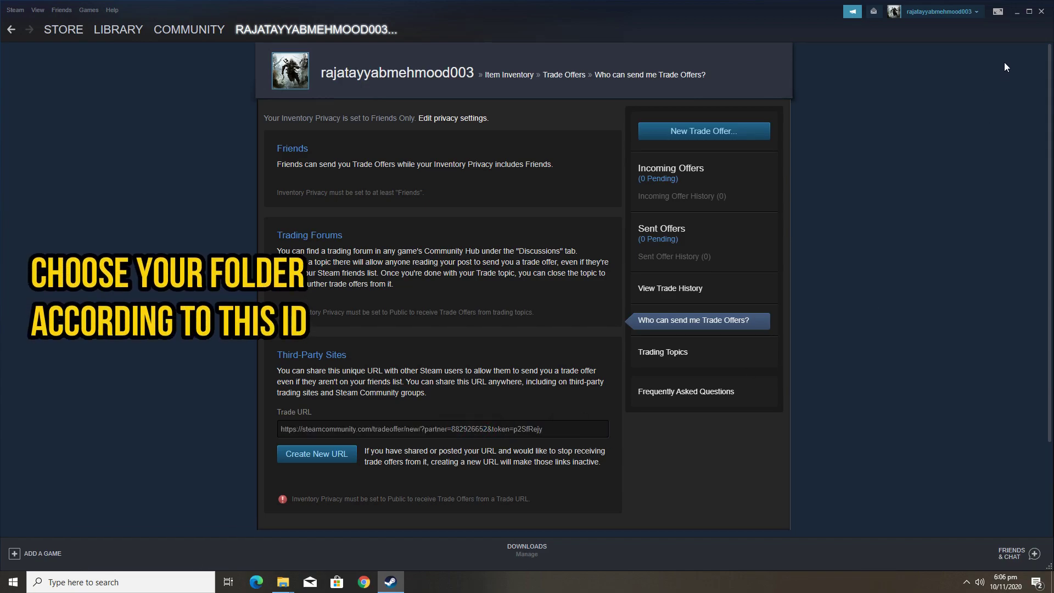
# - Place Steam and the userdata folder side by side and compare the numbered folder's name with the Trade URL's partner ID
pyautogui.click(1013, 15)
pyautogui.click(387, 185)
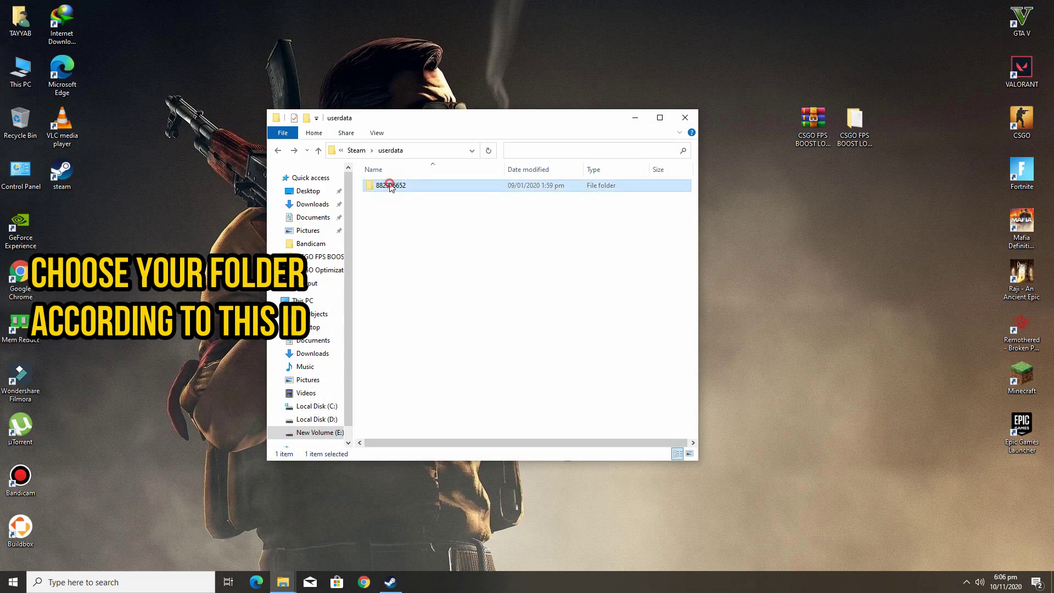
pyautogui.hotkey('alt', 'Tab')
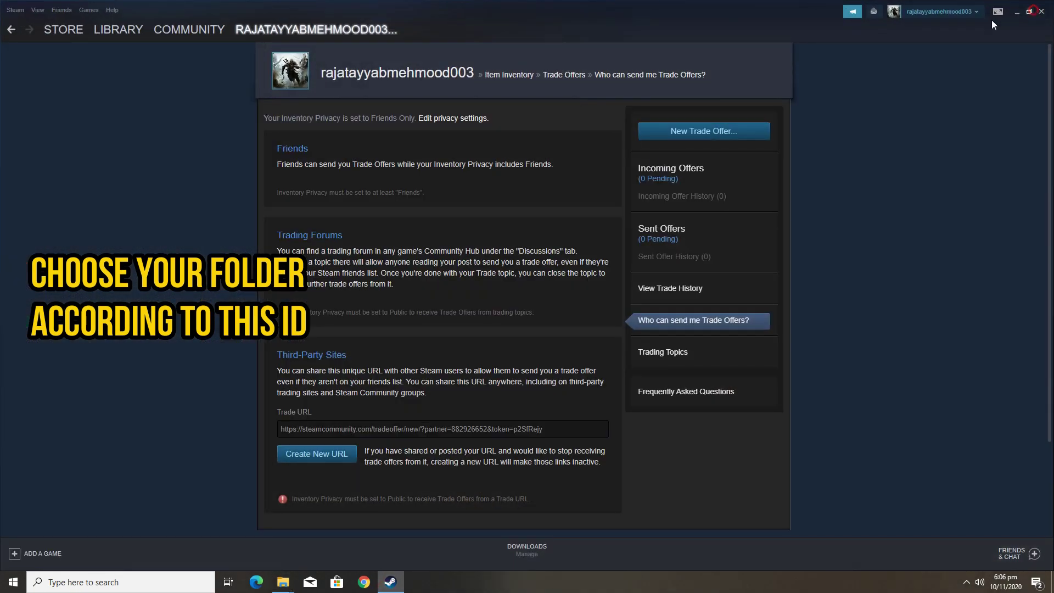
pyautogui.moveTo(745, 27); pyautogui.dragTo(1053, 97)
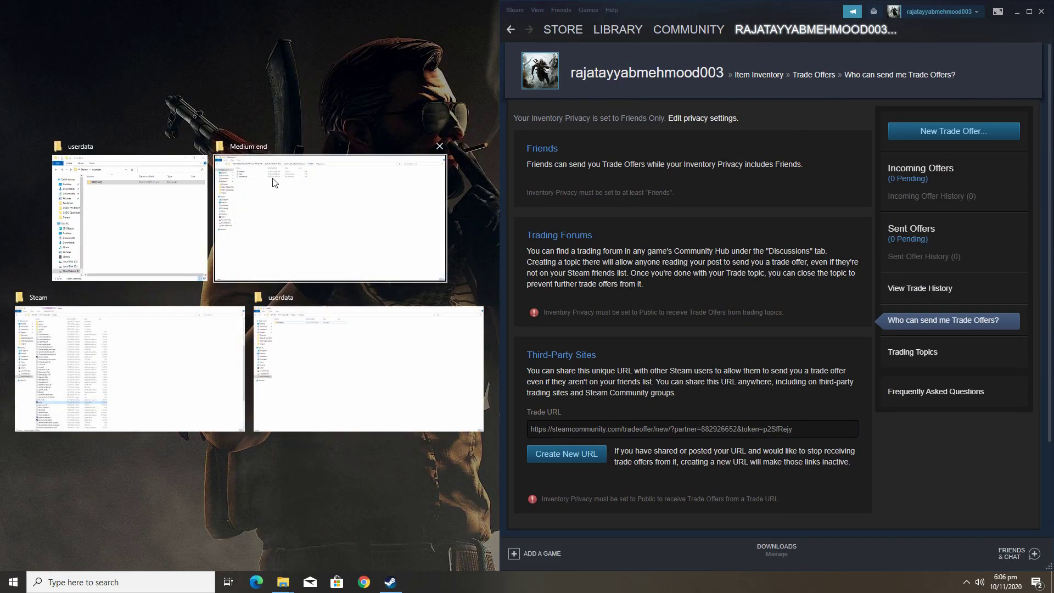
pyautogui.click(396, 218)
pyautogui.click(130, 78)
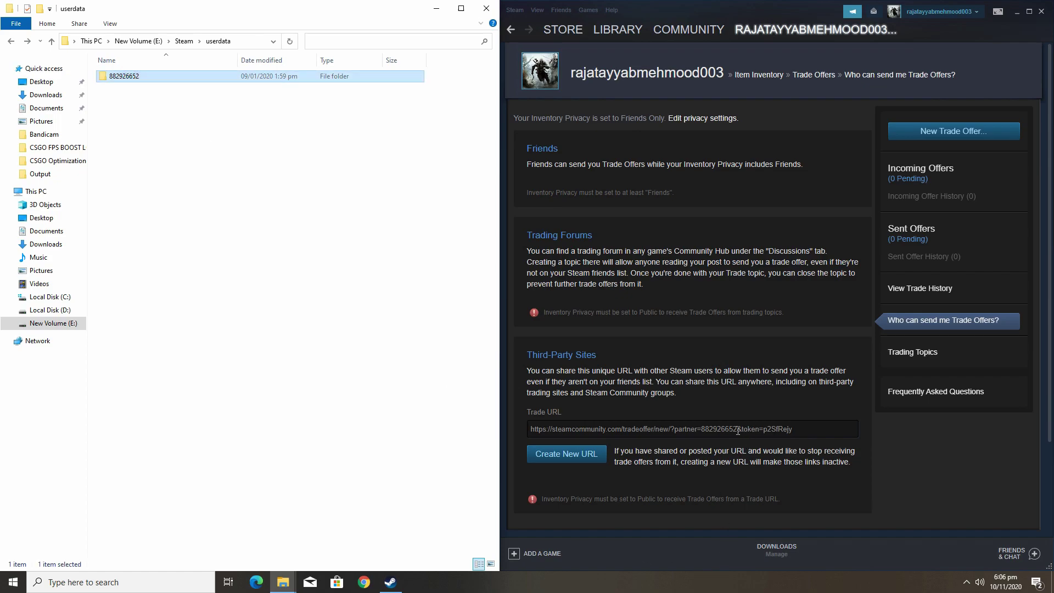
pyautogui.moveTo(737, 430); pyautogui.dragTo(703, 427)
pyautogui.click(414, 337)
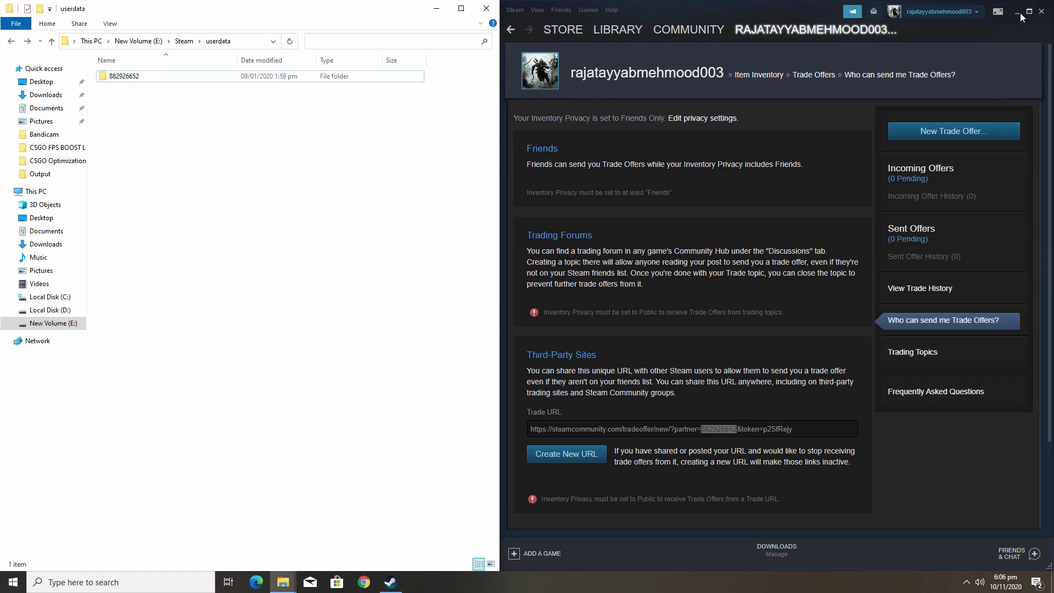
# - Minimize Steam, maximize the userdata window, and open the cfg folder under the account's 730\local folder
pyautogui.click(1016, 11)
pyautogui.click(393, 215)
pyautogui.doubleClick(390, 4)
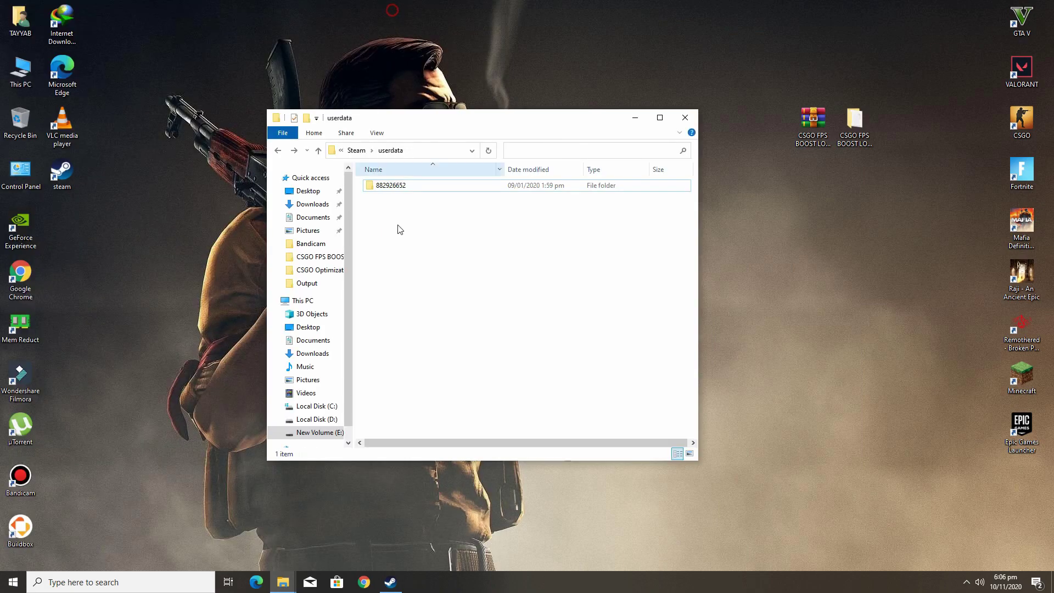
pyautogui.click(660, 116)
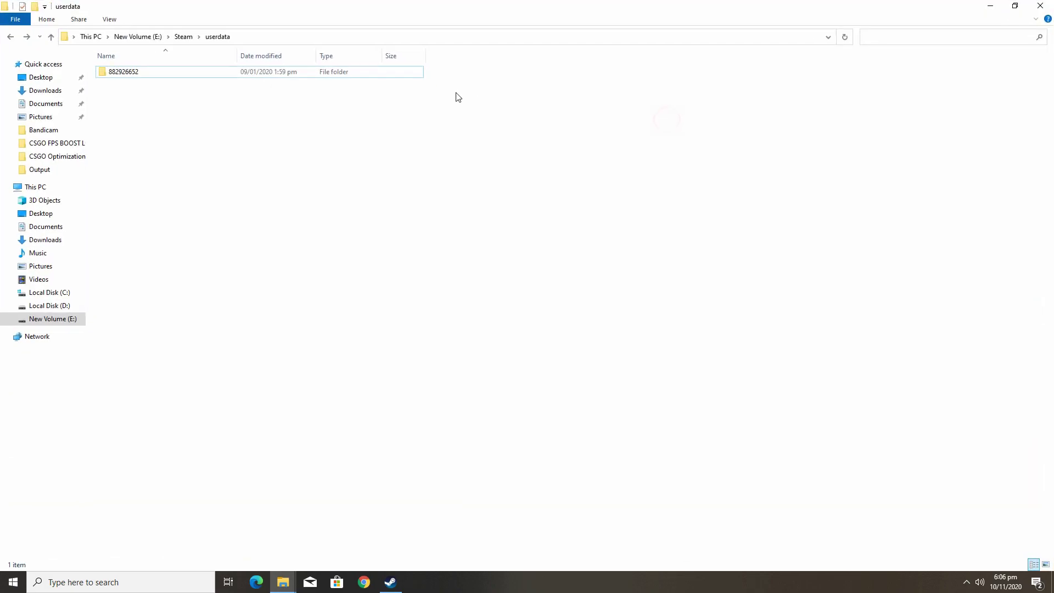
pyautogui.doubleClick(112, 74)
pyautogui.click(113, 82)
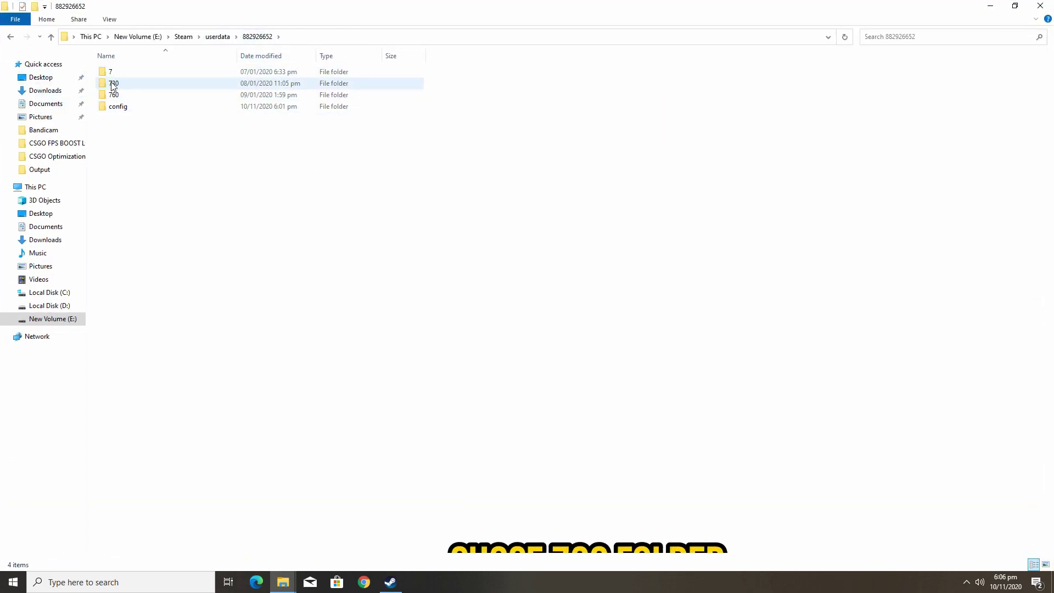
pyautogui.doubleClick(114, 82)
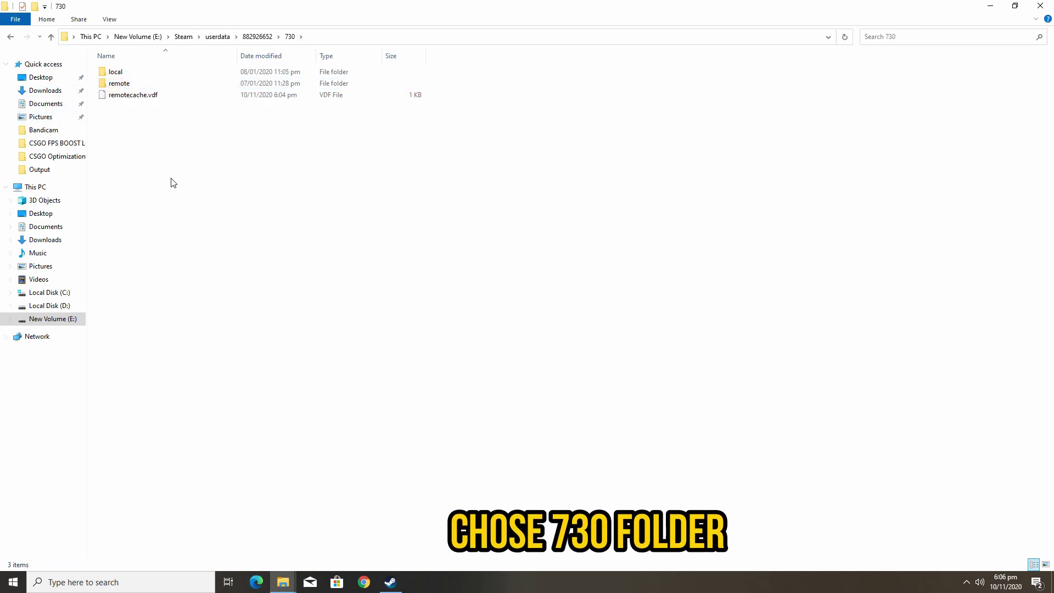
pyautogui.doubleClick(115, 72)
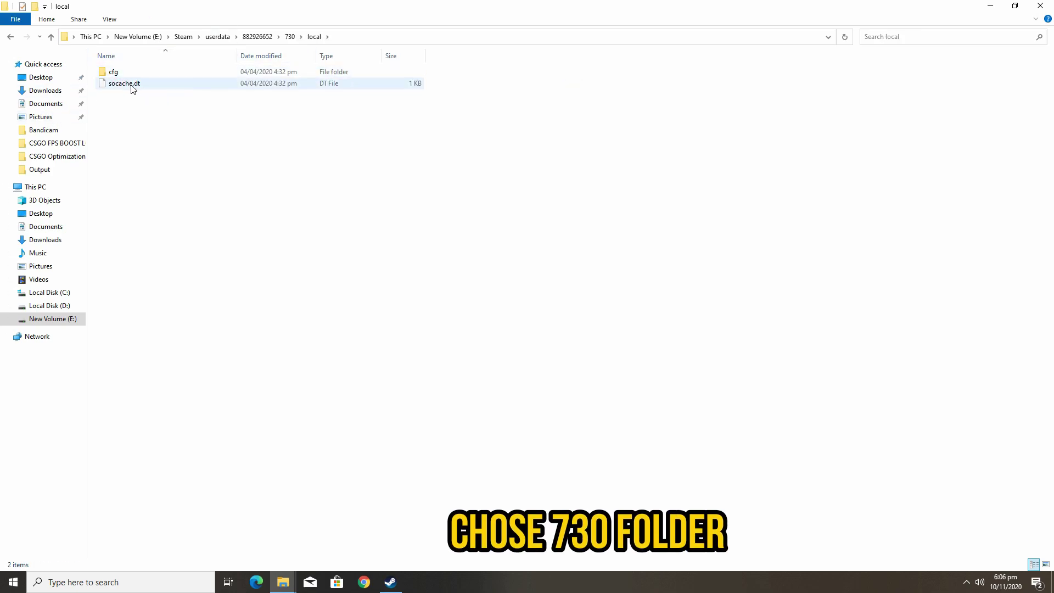
pyautogui.doubleClick(129, 74)
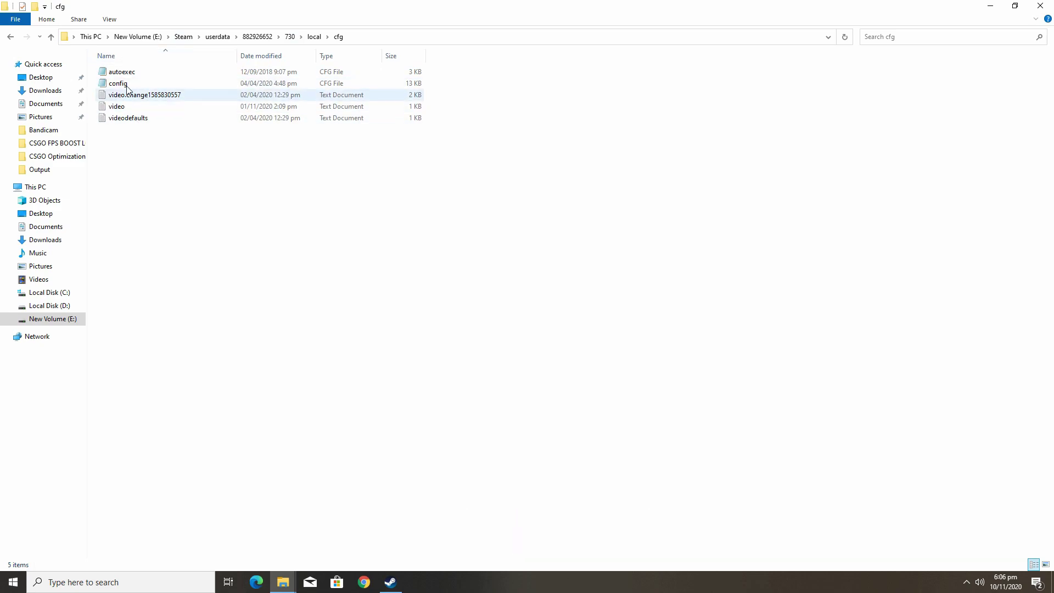
# - Paste the copied Medium end config files into the cfg folder, replacing the files with the same names
pyautogui.moveTo(154, 185); pyautogui.dragTo(141, 74)
pyautogui.click(244, 191)
pyautogui.rightClick(175, 174)
pyautogui.click(200, 248)
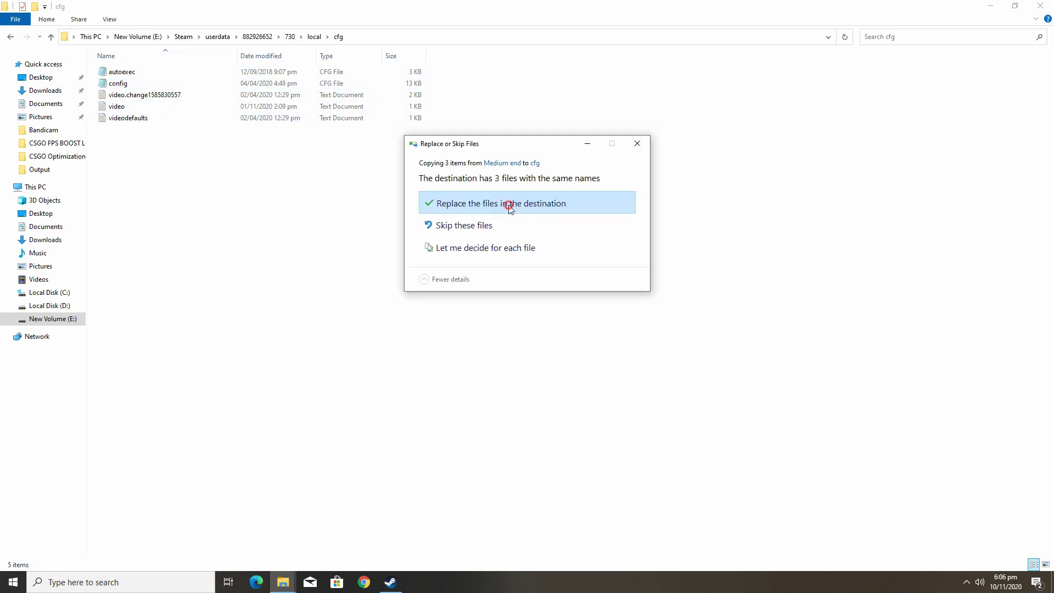
pyautogui.click(509, 206)
pyautogui.click(295, 179)
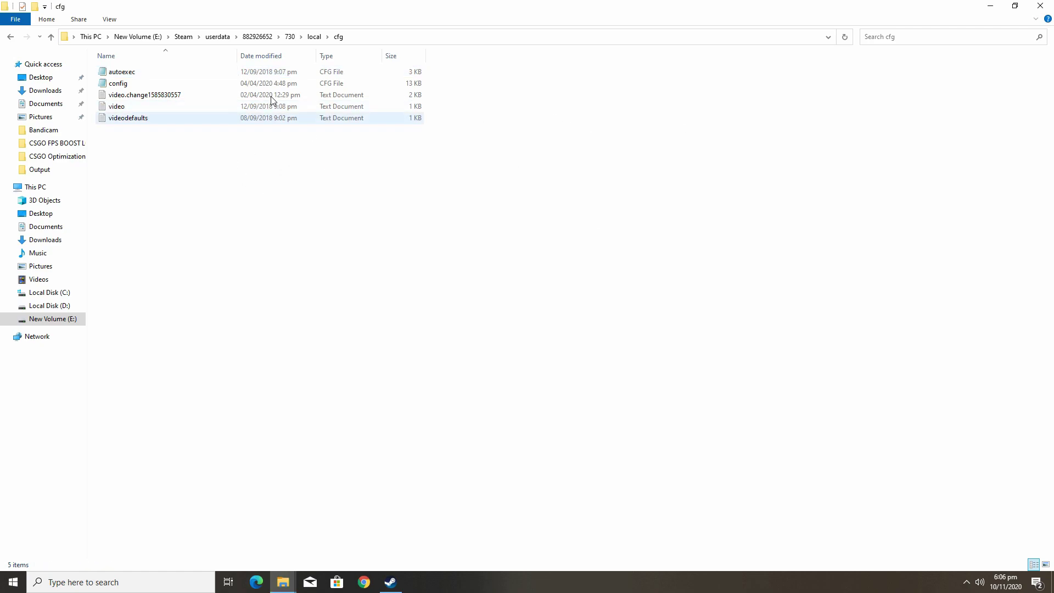
# - Open the config file in Notepad, look through its key bindings, and close it
pyautogui.doubleClick(118, 83)
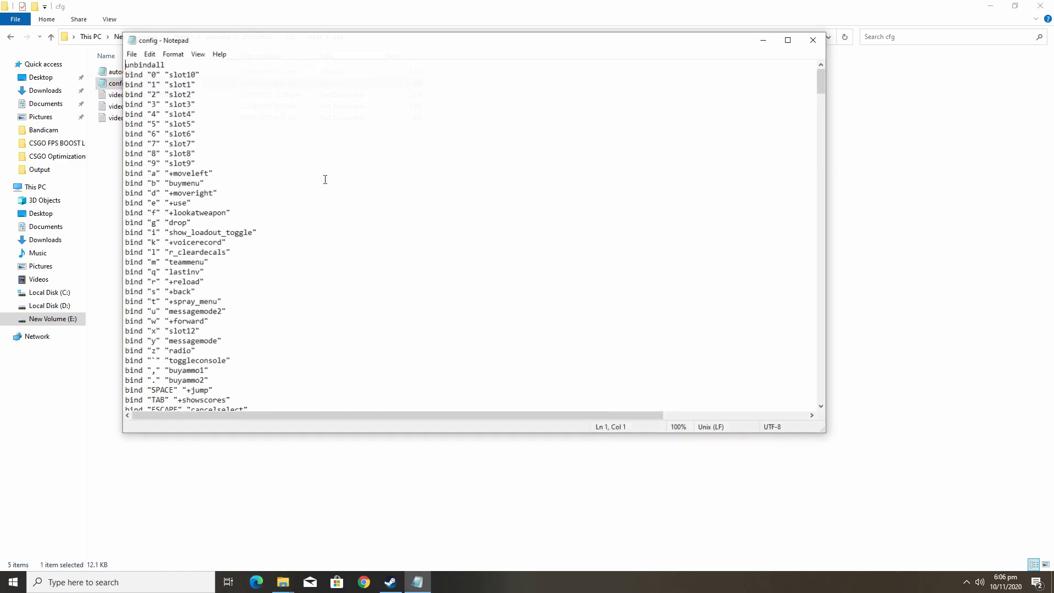
pyautogui.scroll(-20, 693, 104)
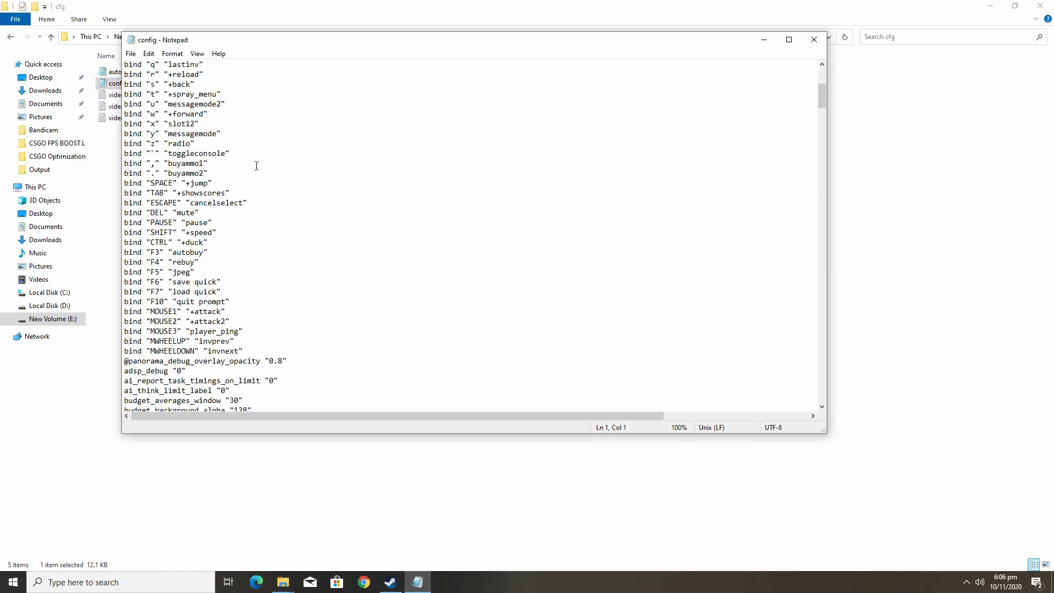
pyautogui.click(813, 40)
# - Examine the default resolution values in the video and videodefaults files
pyautogui.doubleClick(124, 106)
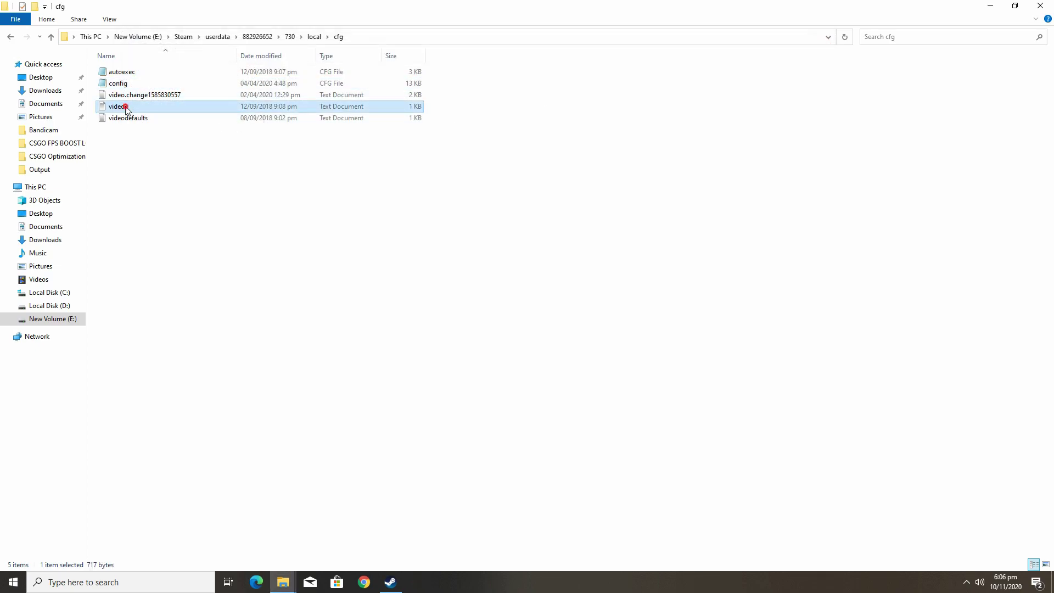
pyautogui.click(788, 40)
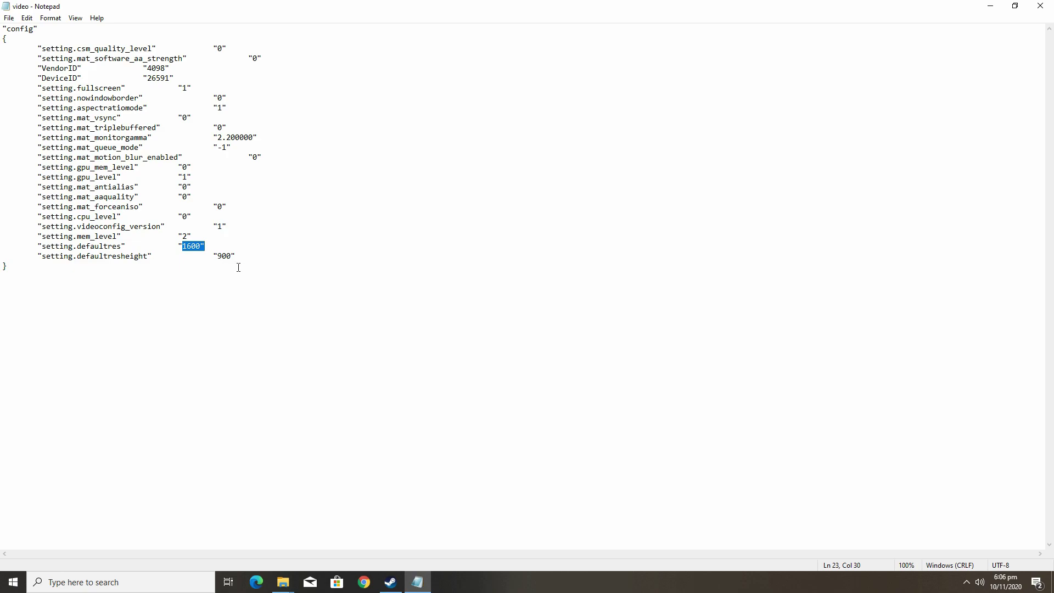
pyautogui.click(1016, 7)
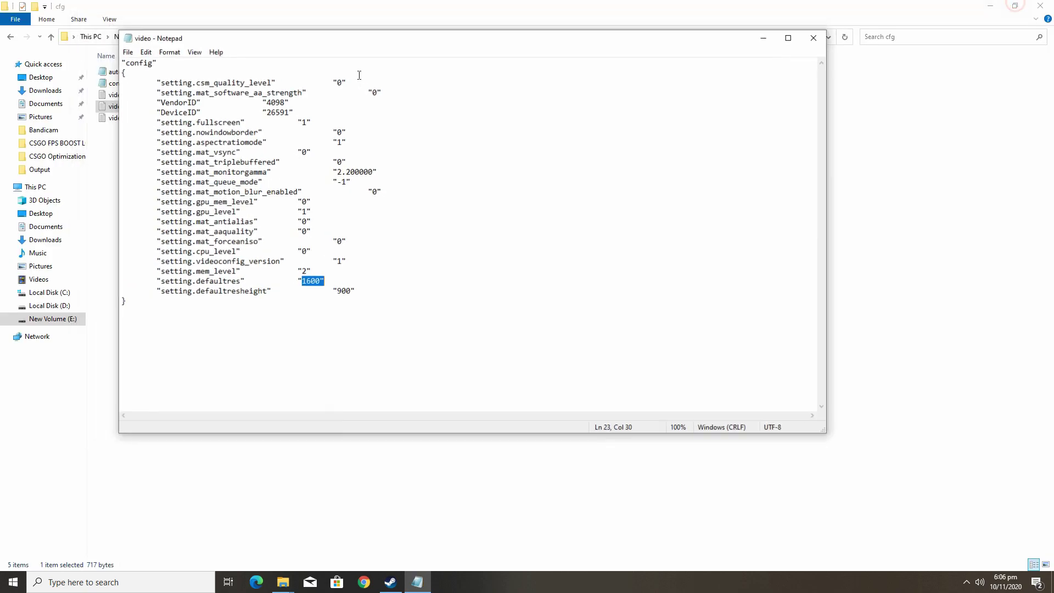
pyautogui.moveTo(292, 46); pyautogui.dragTo(405, 46)
pyautogui.doubleClick(145, 116)
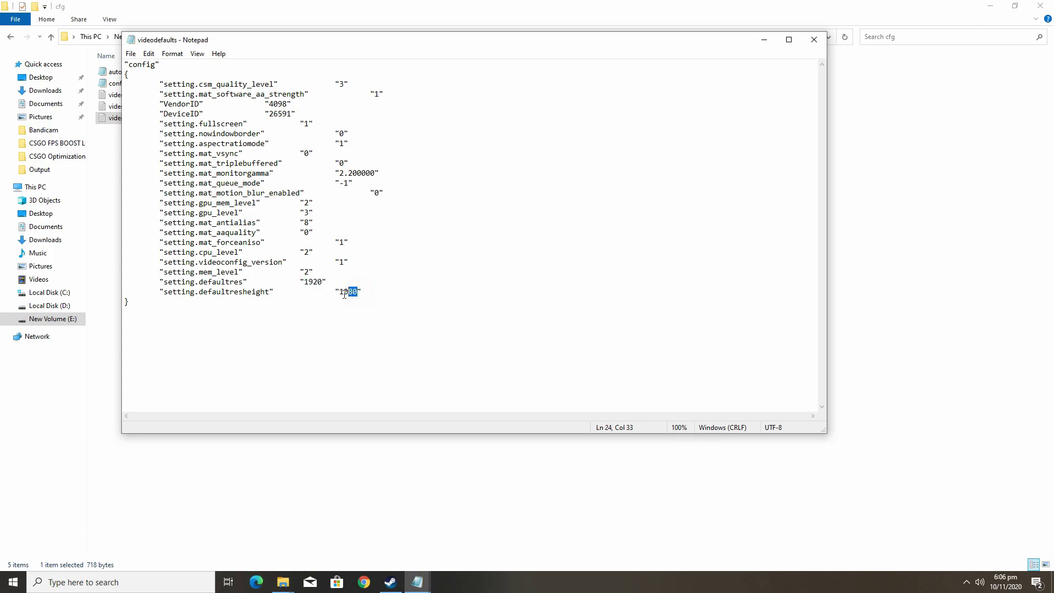
pyautogui.click(814, 39)
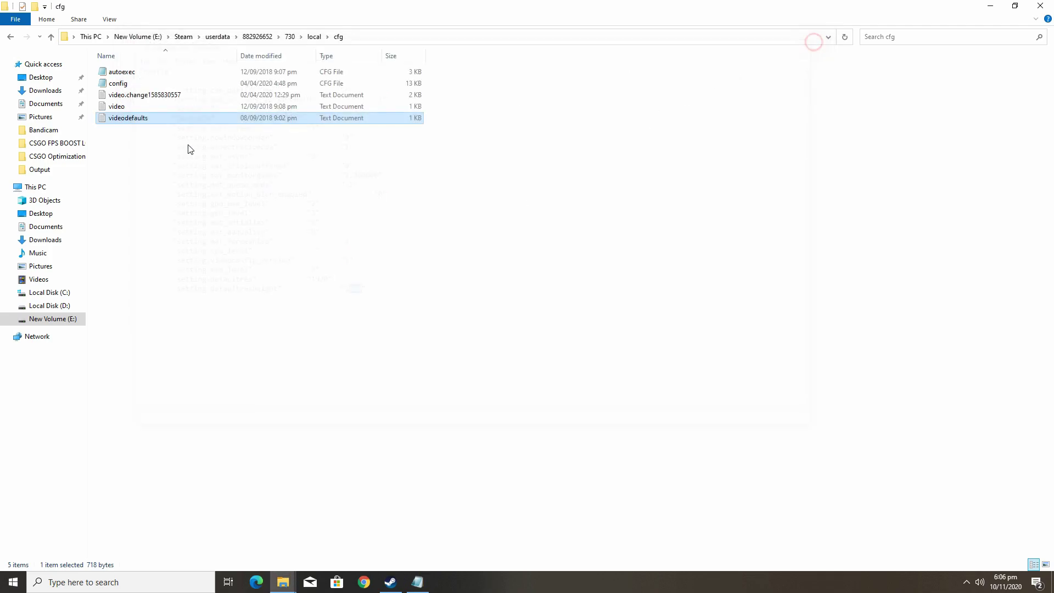
# - Set setting.defaultres to 1920 and setting.defaultresheight to 1080 in the video file, and save it on closing
pyautogui.doubleClick(118, 107)
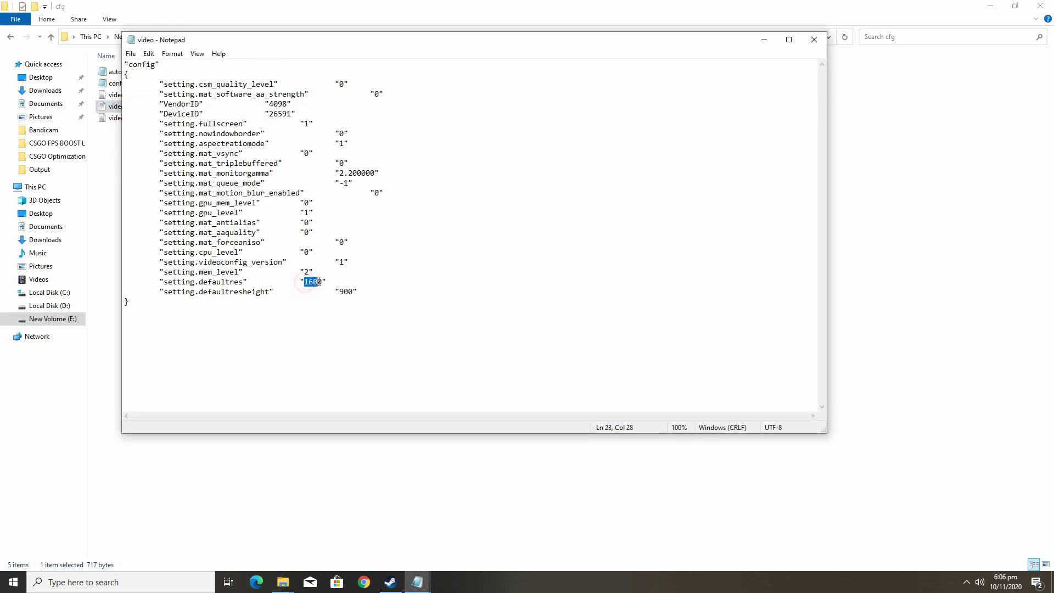
pyautogui.write('132')
pyautogui.click(814, 39)
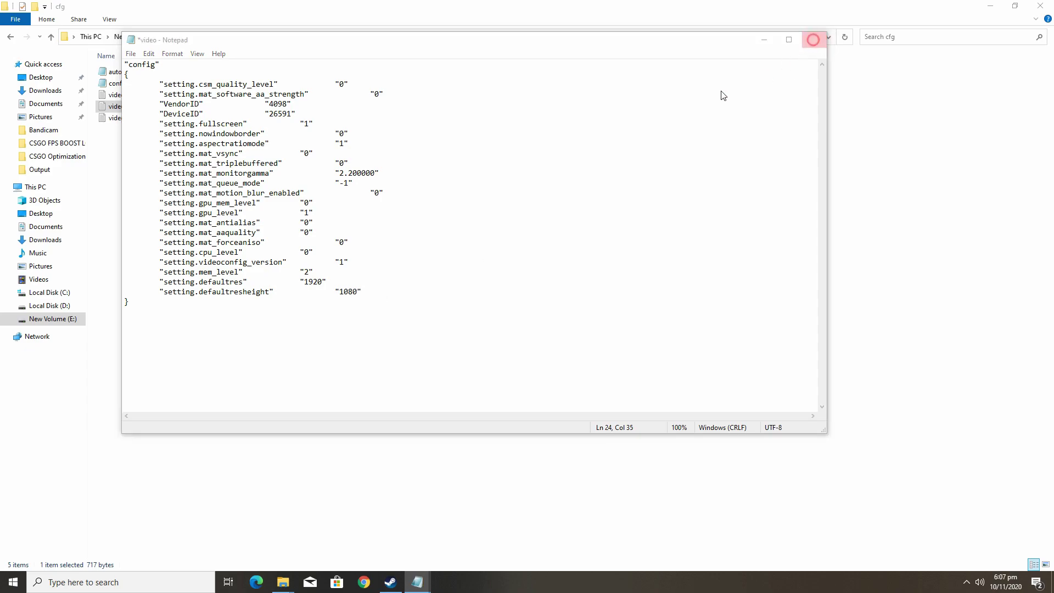
pyautogui.click(496, 296)
# - Refresh the cfg folder and close the leftover video file window to return to the desktop
pyautogui.rightClick(186, 228)
pyautogui.click(216, 269)
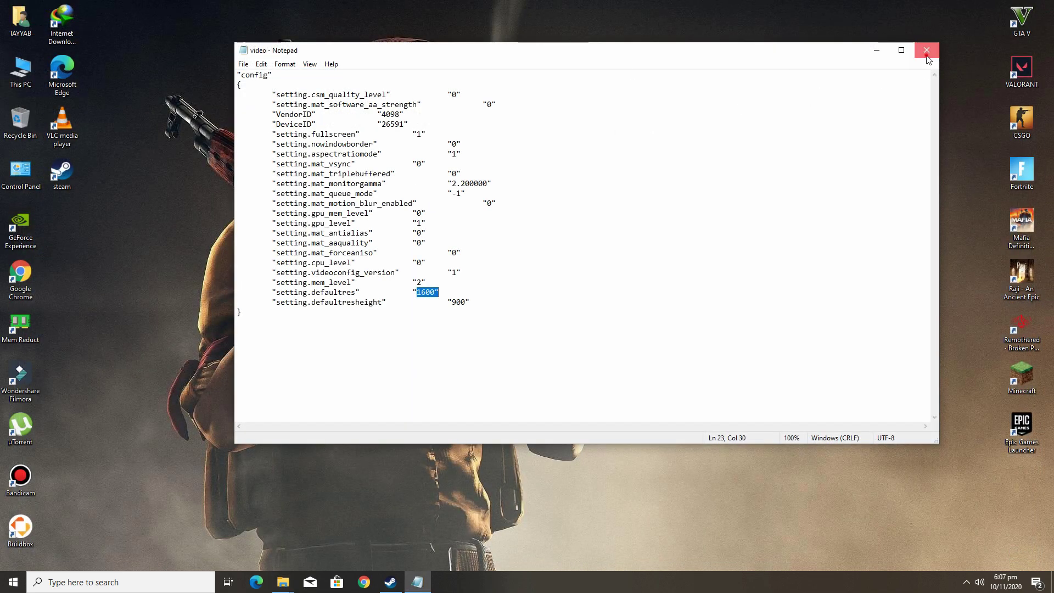
pyautogui.click(926, 55)
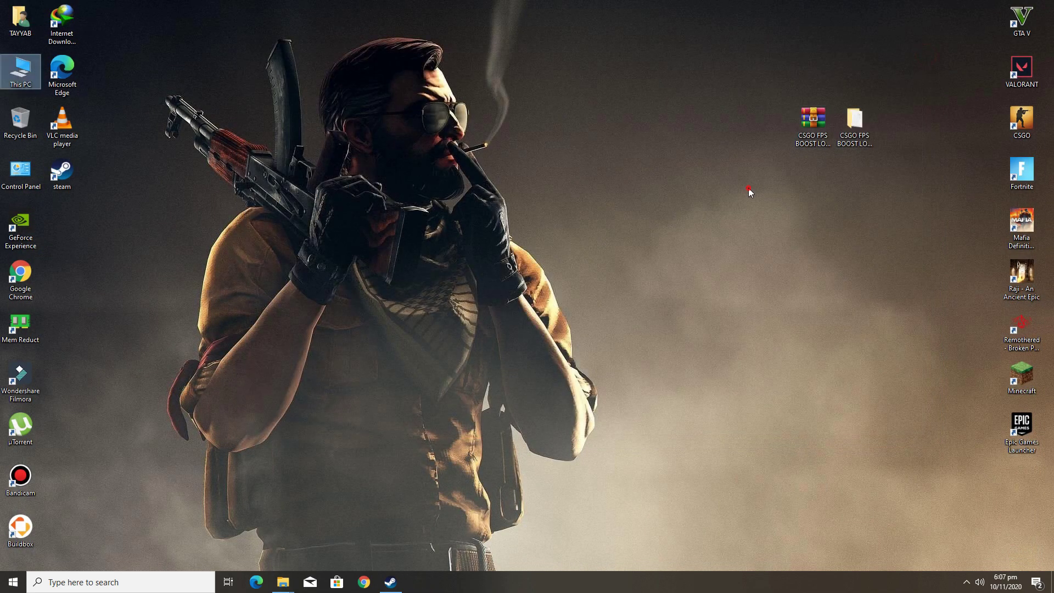
# - Open CSGO Launch Options from the CSGO FPS BOOST LOW END PC BY TREND RISE desktop folder and copy its first line of launch commands
pyautogui.click(856, 134)
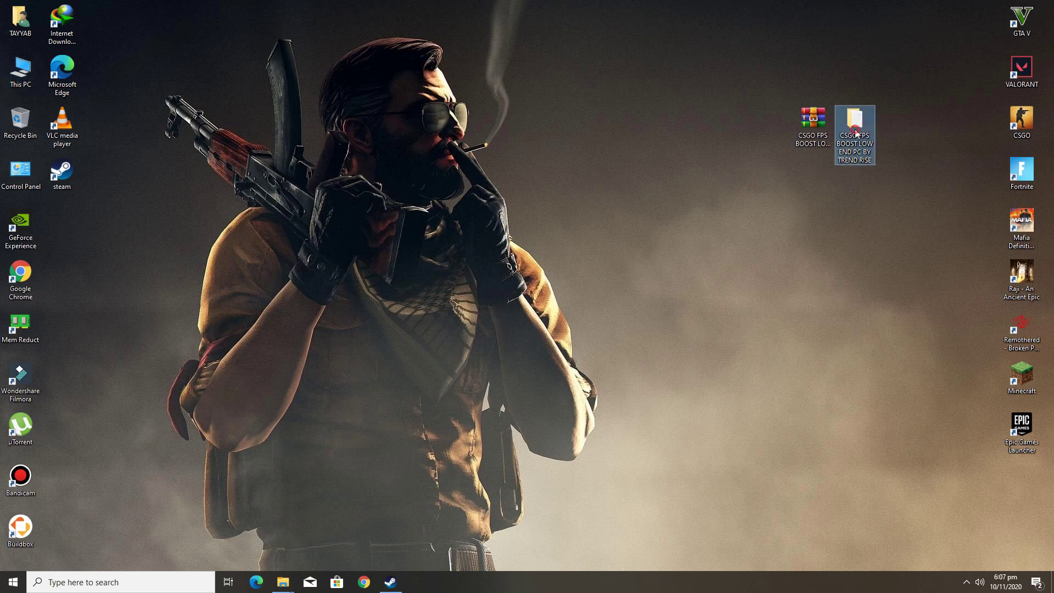
pyautogui.doubleClick(855, 132)
pyautogui.click(147, 107)
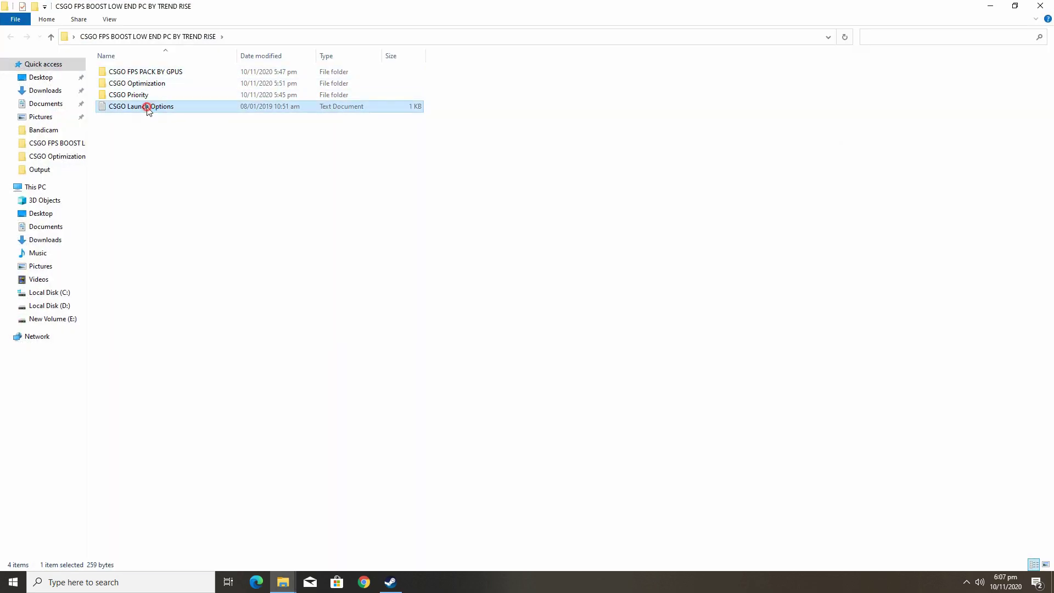
pyautogui.moveTo(338, 173); pyautogui.dragTo(239, 93)
pyautogui.click(440, 163)
pyautogui.moveTo(592, 77); pyautogui.dragTo(240, 77)
pyautogui.rightClick(267, 74)
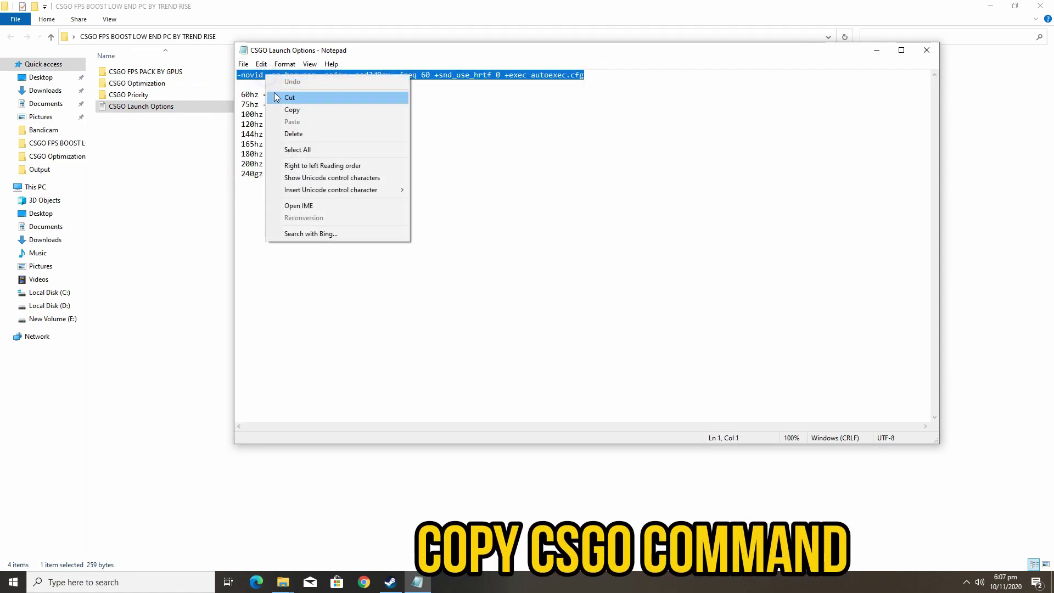
pyautogui.click(291, 106)
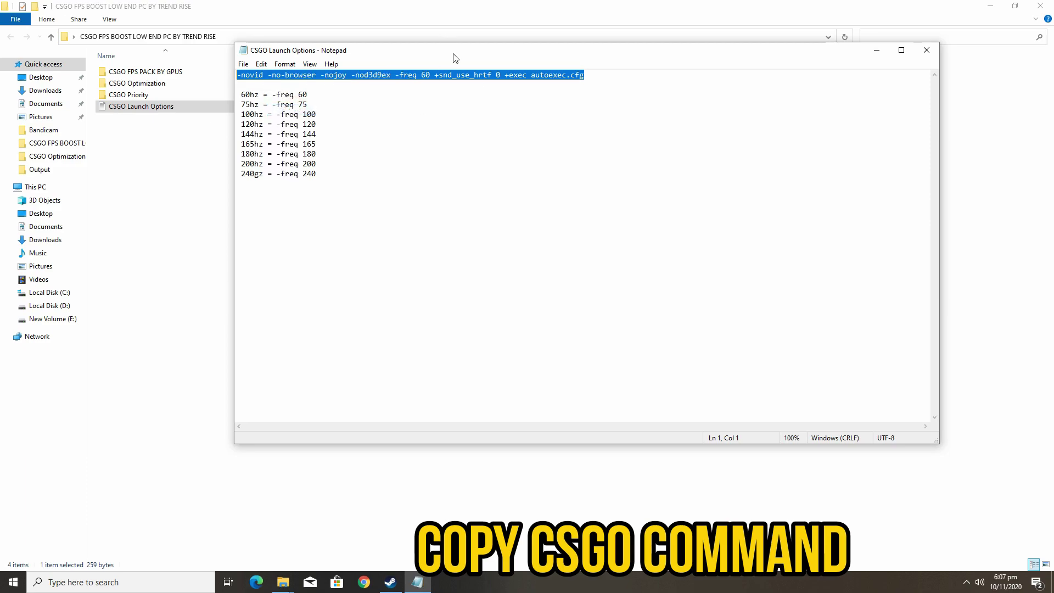
# - Switch to Steam in a full-size window and open the properties of Counter-Strike: Global Offensive from the library
pyautogui.click(390, 582)
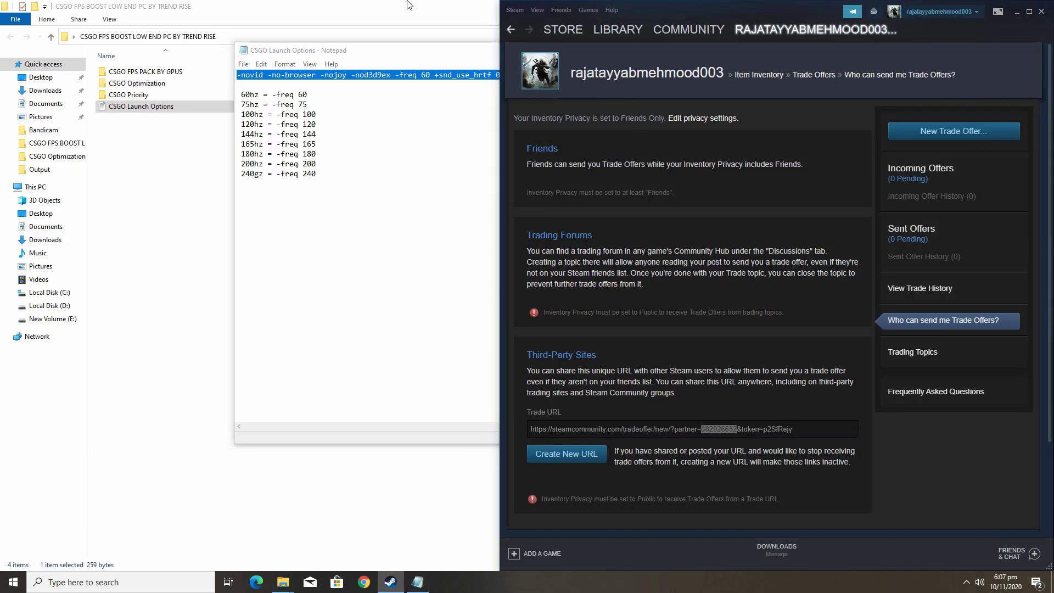
pyautogui.click(1028, 13)
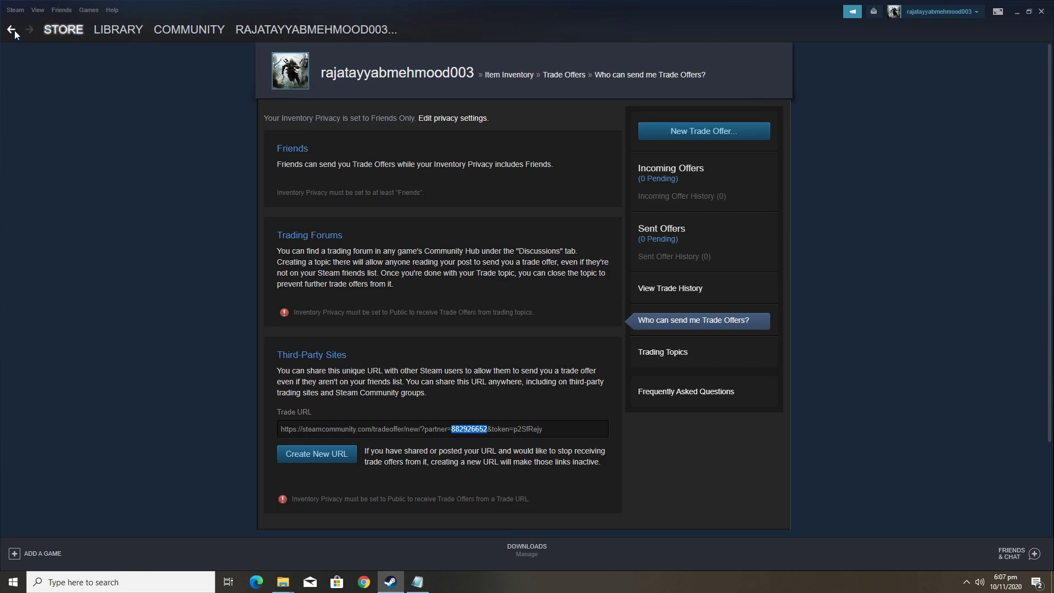
pyautogui.click(12, 29)
pyautogui.click(11, 31)
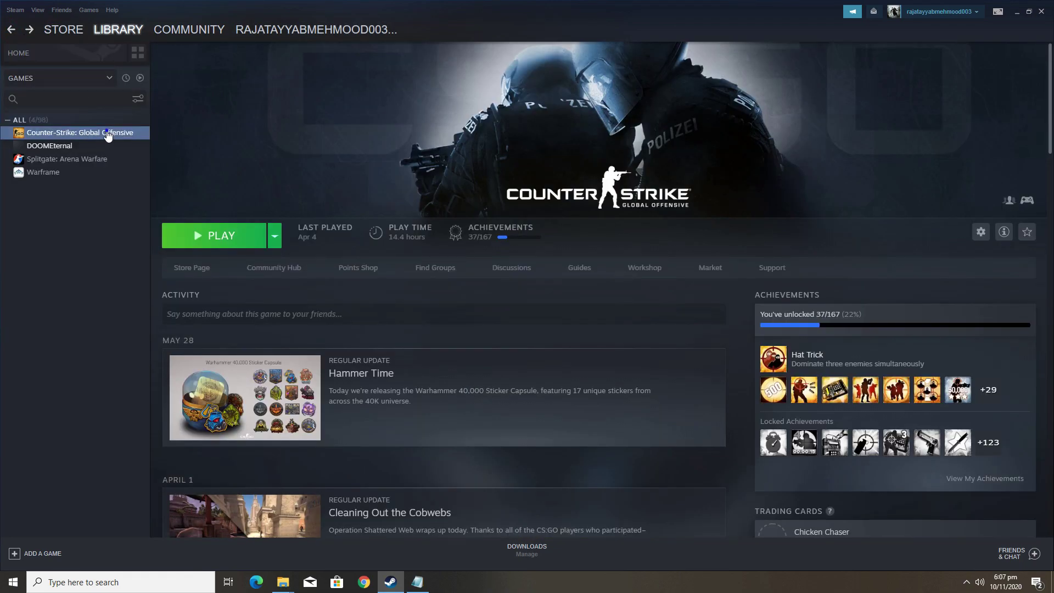
pyautogui.rightClick(108, 134)
pyautogui.click(132, 210)
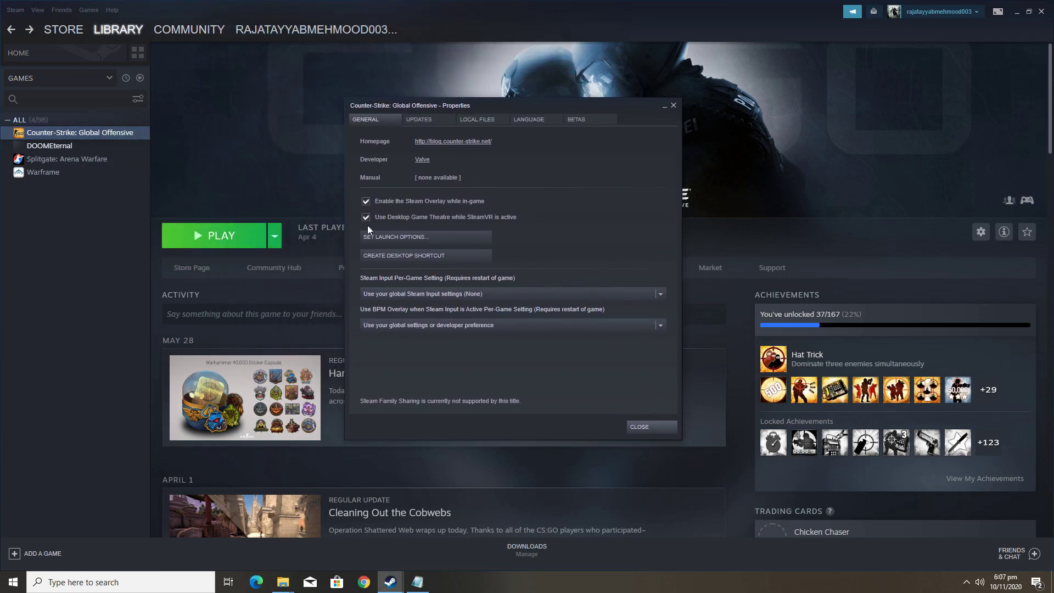
# - Disable Desktop Game Theatre for SteamVR, and set both the Steam Input and BPM overlay per-game settings to Forced Off
pyautogui.click(366, 218)
pyautogui.click(428, 296)
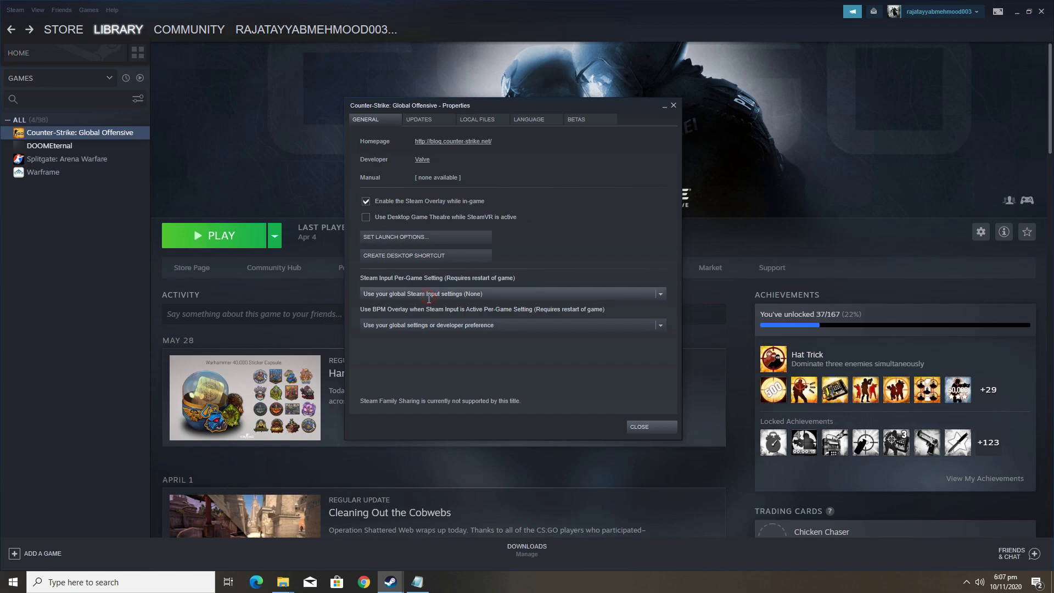
pyautogui.click(660, 296)
pyautogui.click(377, 308)
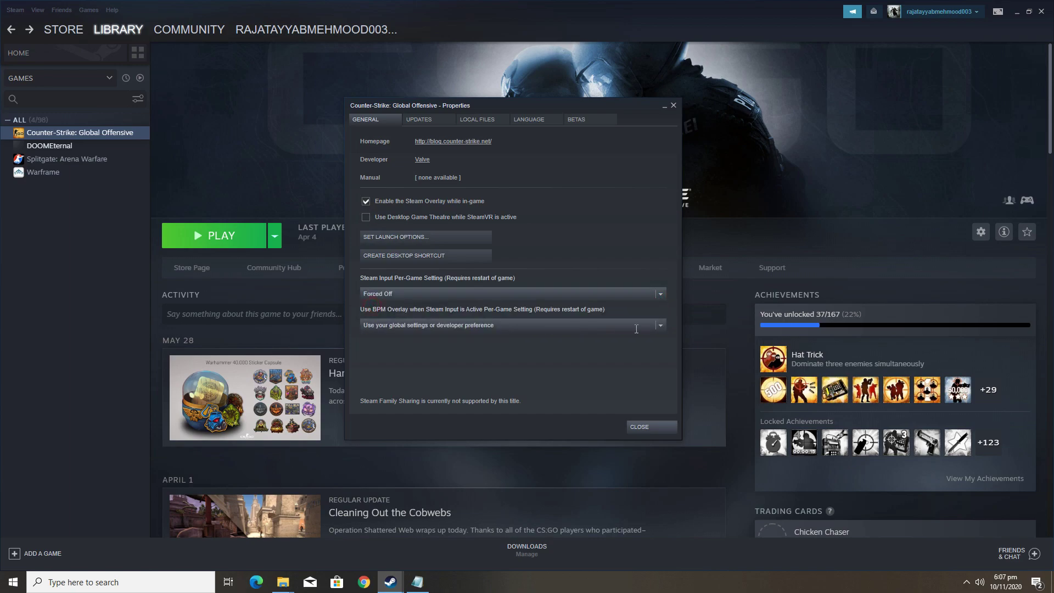
pyautogui.click(660, 325)
pyautogui.click(378, 339)
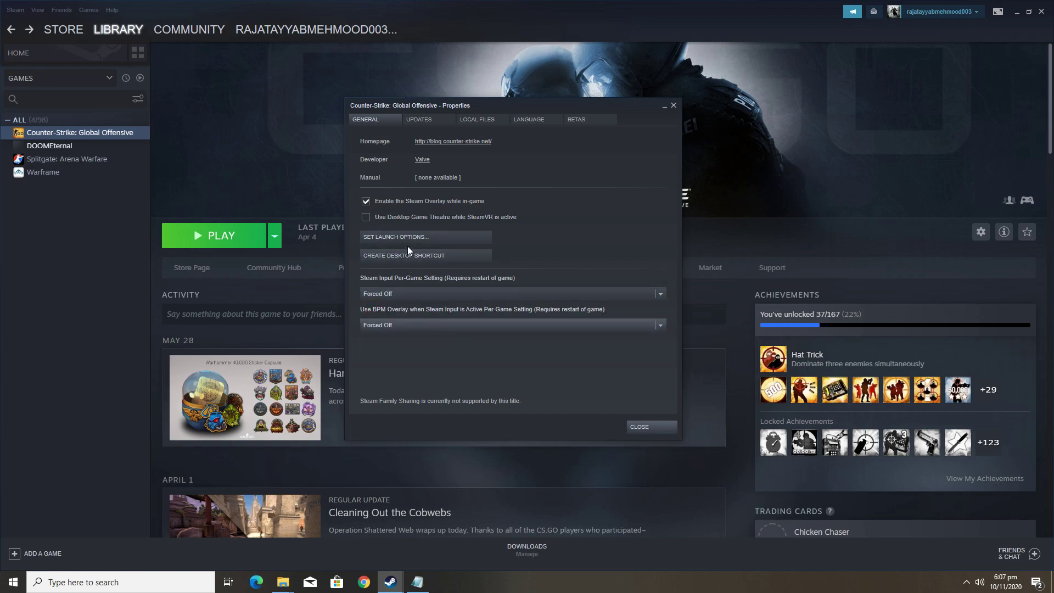
# - Paste the copied launch commands into the game's launch options
pyautogui.click(406, 237)
pyautogui.rightClick(471, 287)
pyautogui.click(477, 320)
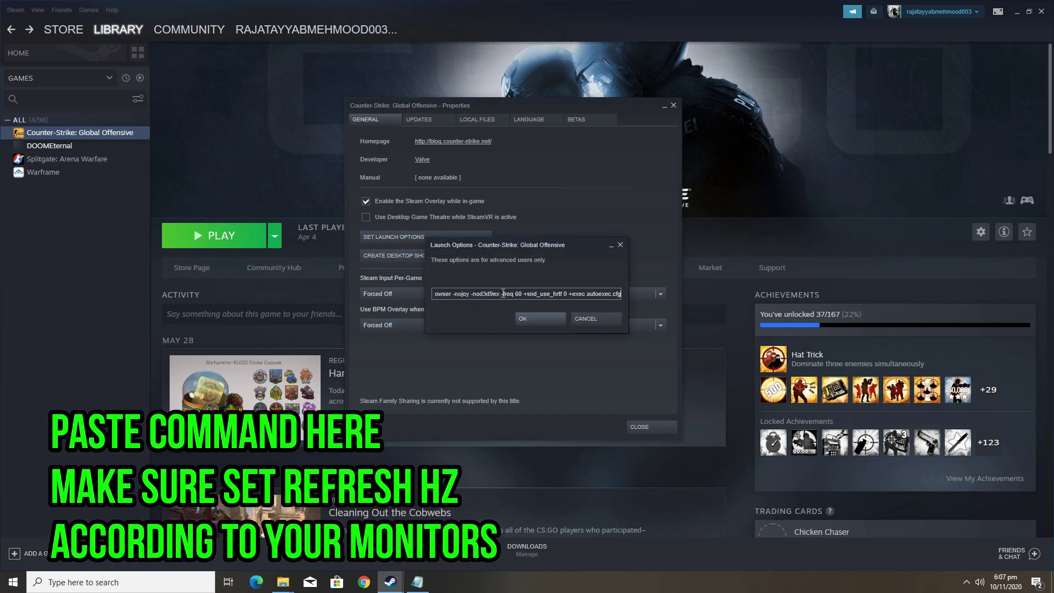
# - Show the desktop and open the advanced display settings to check the monitor's refresh rate
pyautogui.rightClick(573, 581)
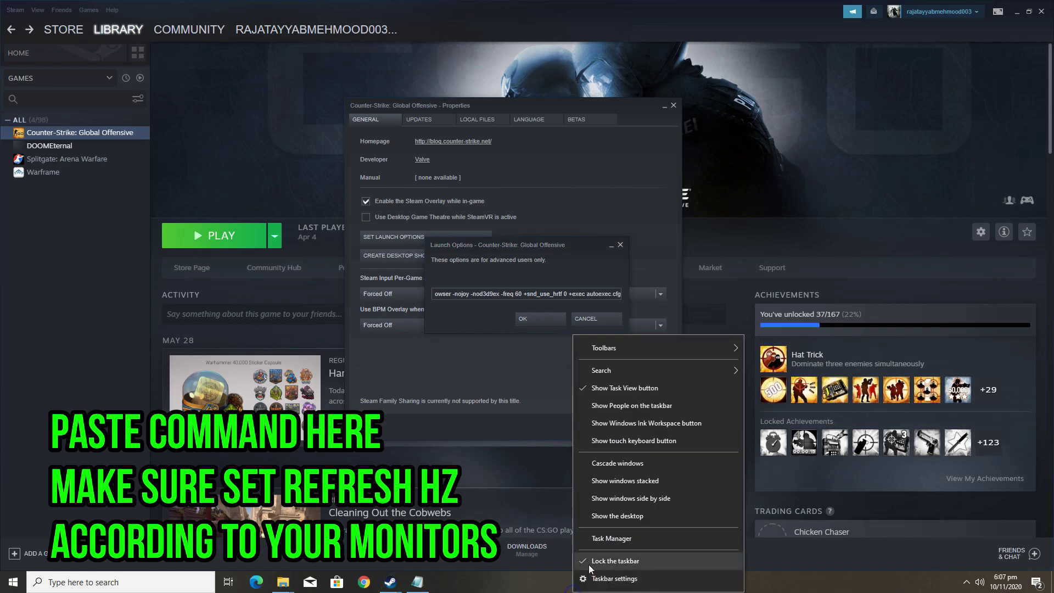
pyautogui.click(619, 518)
pyautogui.rightClick(564, 285)
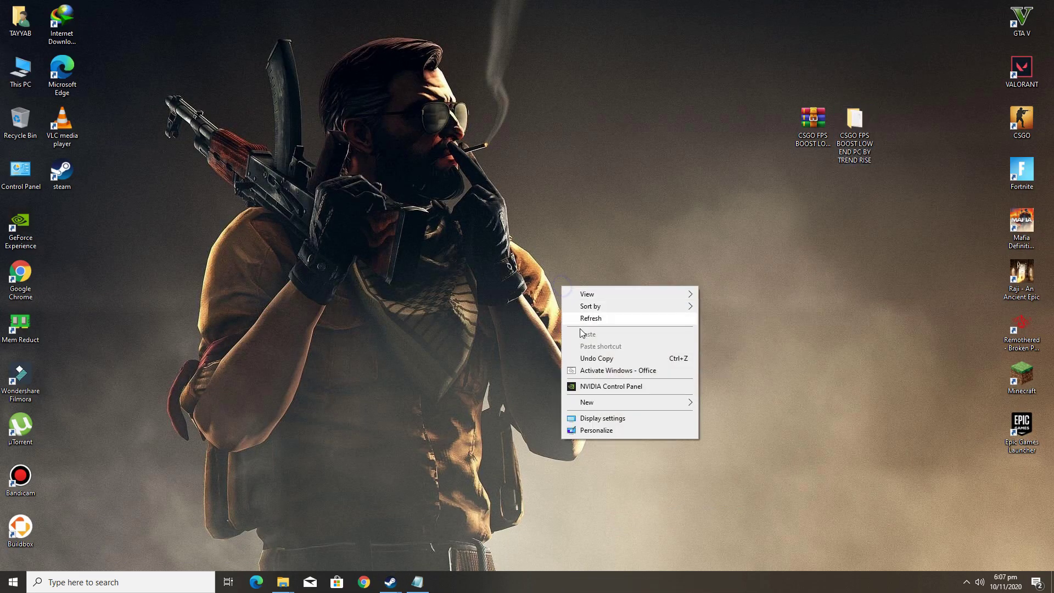
pyautogui.click(611, 416)
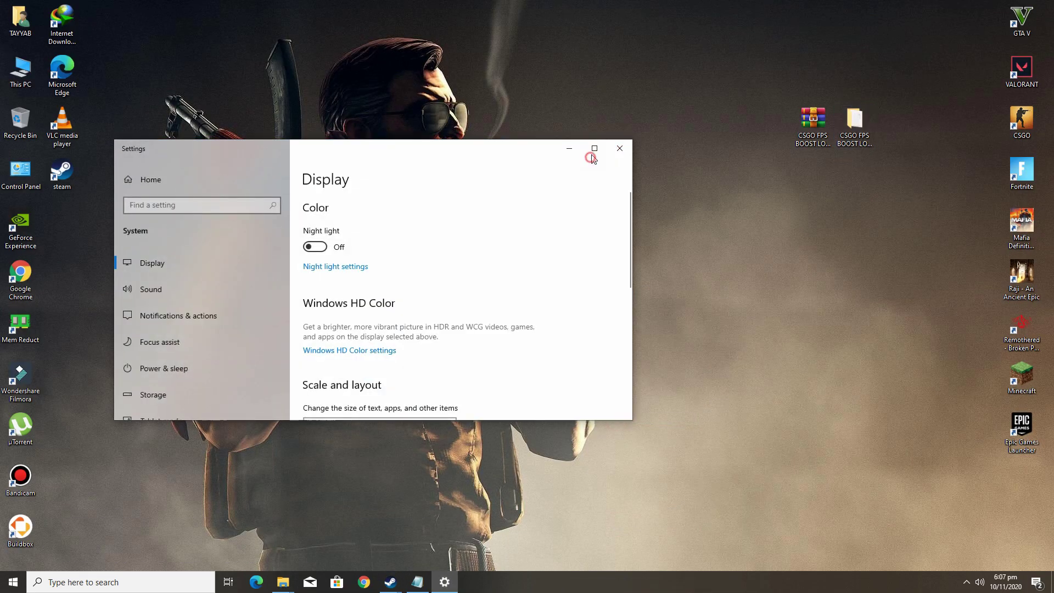
pyautogui.click(594, 147)
pyautogui.click(253, 501)
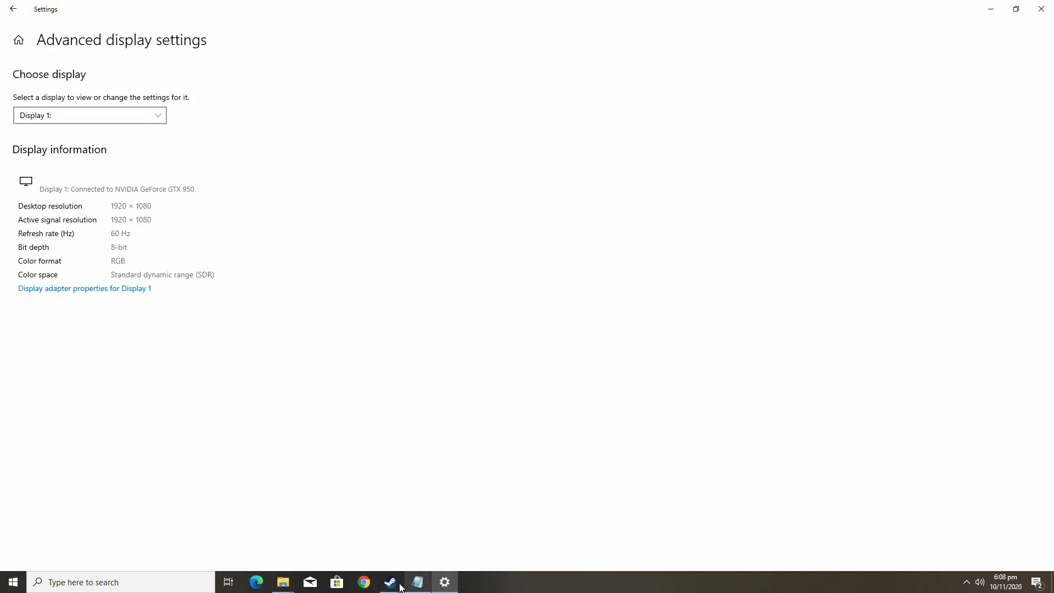
# - Bring back the Counter-Strike launch options, accept them with -freq 60, and close the Windows display settings
pyautogui.moveTo(403, 585)
pyautogui.click(479, 547)
pyautogui.moveTo(500, 243); pyautogui.dragTo(442, 222)
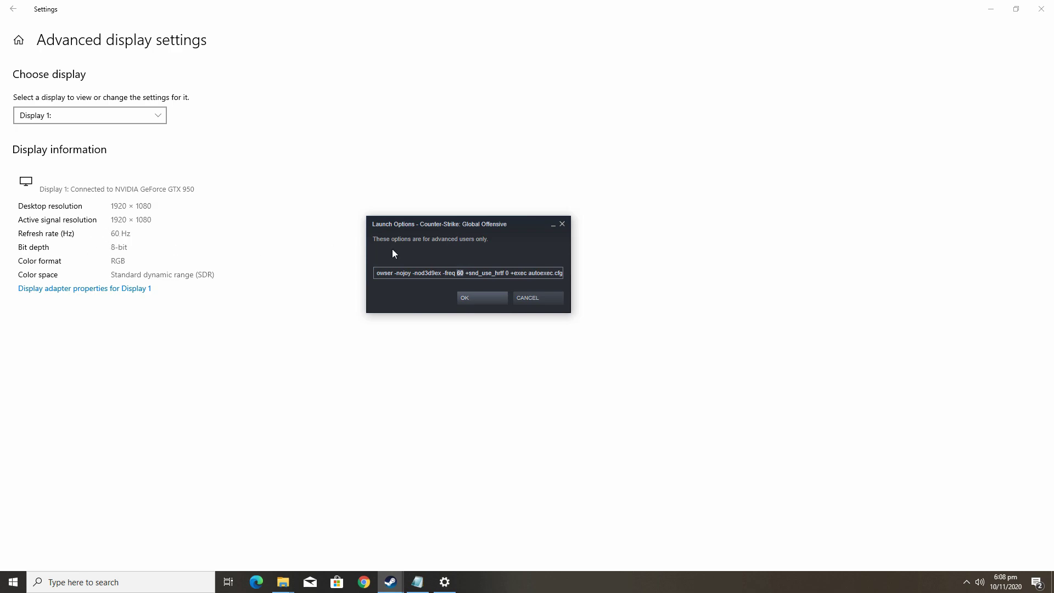
pyautogui.click(479, 298)
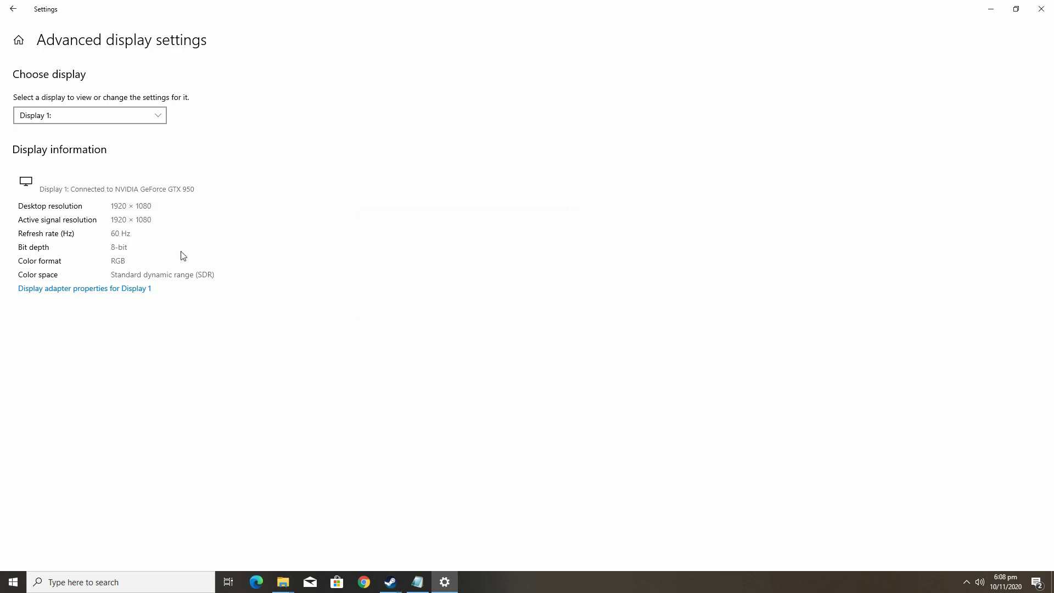
pyautogui.click(1041, 9)
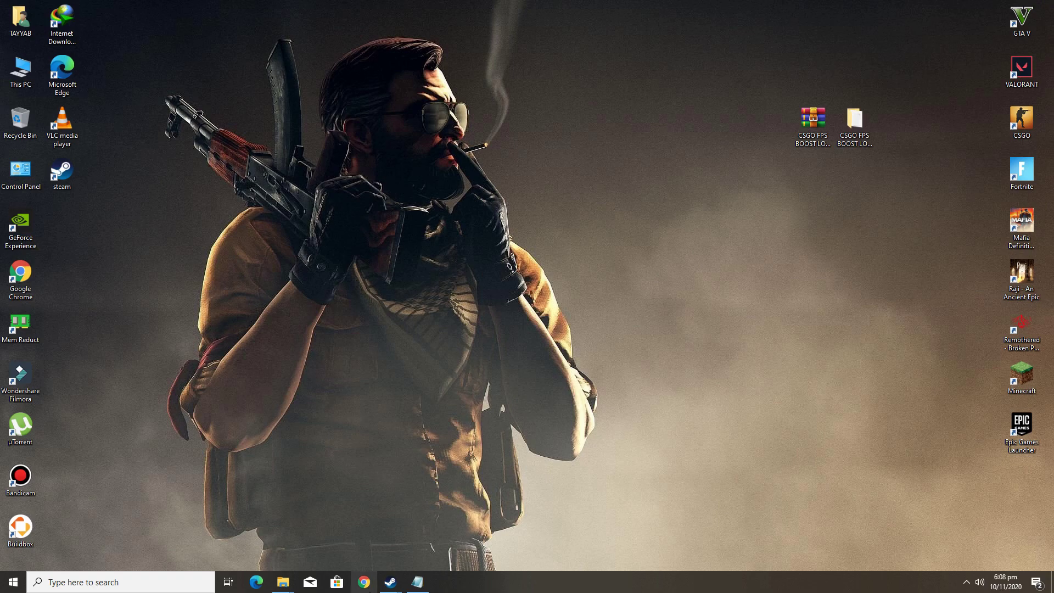
# - Examine the list of refresh rates and matching -freq values in the CSGO Launch Options file, and close the file
pyautogui.click(417, 582)
pyautogui.moveTo(370, 219); pyautogui.dragTo(247, 93)
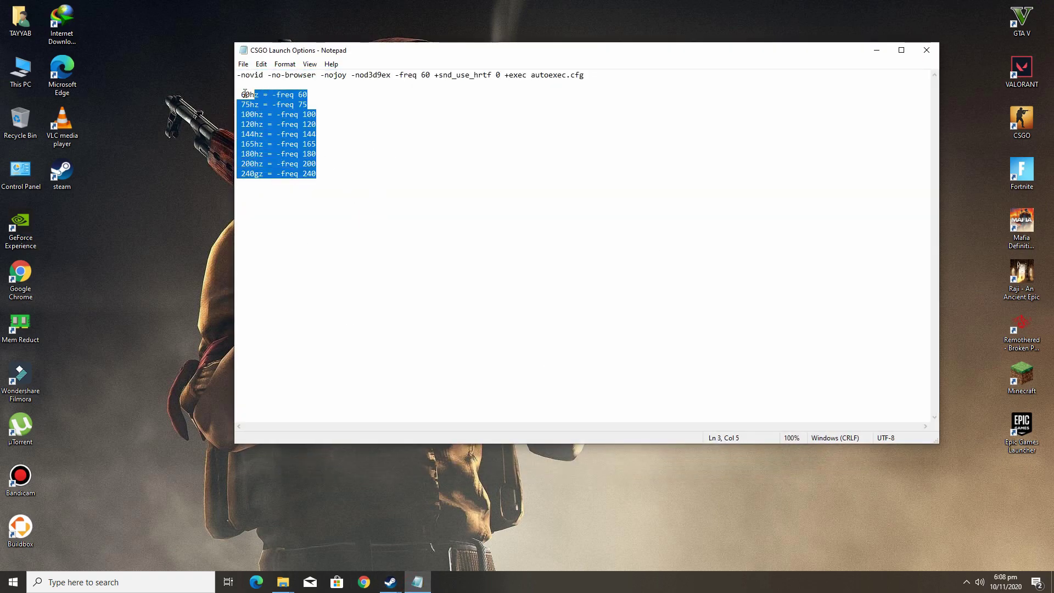
pyautogui.click(390, 171)
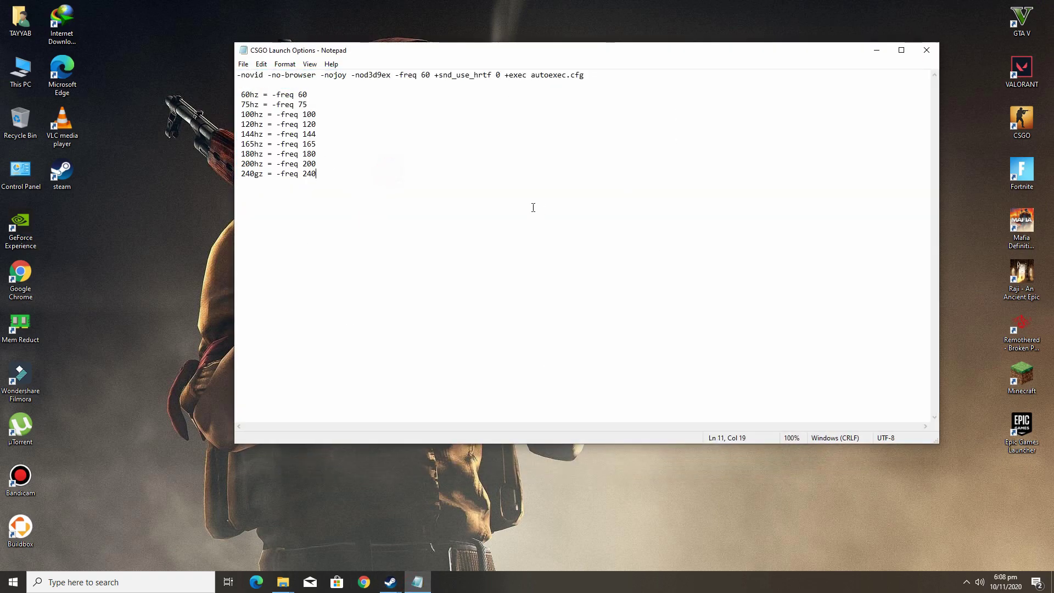
pyautogui.click(926, 50)
# - Open the CSGO Priority folder inside the desktop FPS boost folder and merge CsgoHighPriority into the registry
pyautogui.doubleClick(855, 118)
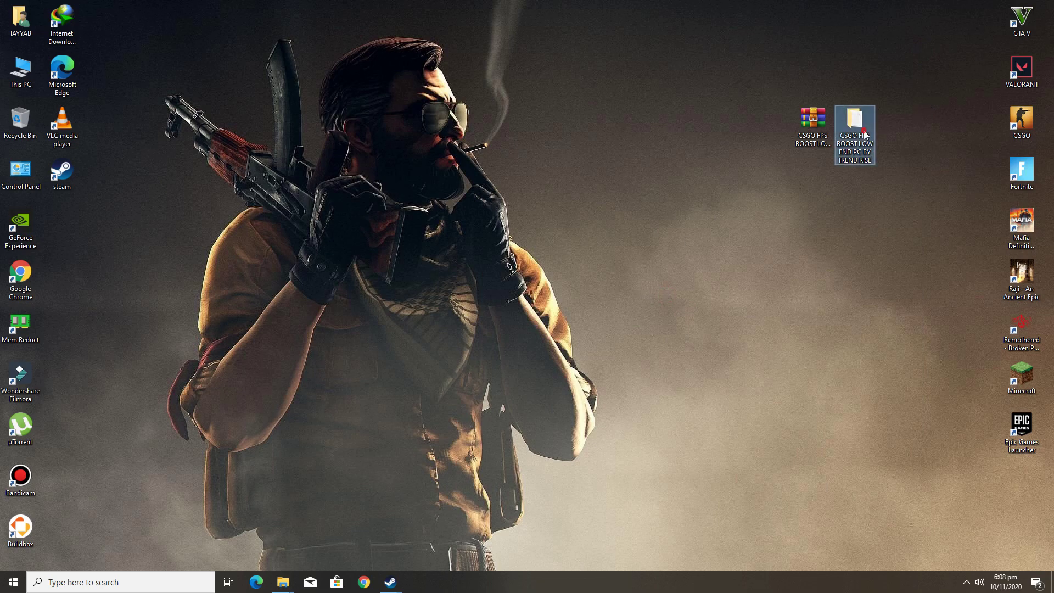
pyautogui.click(661, 116)
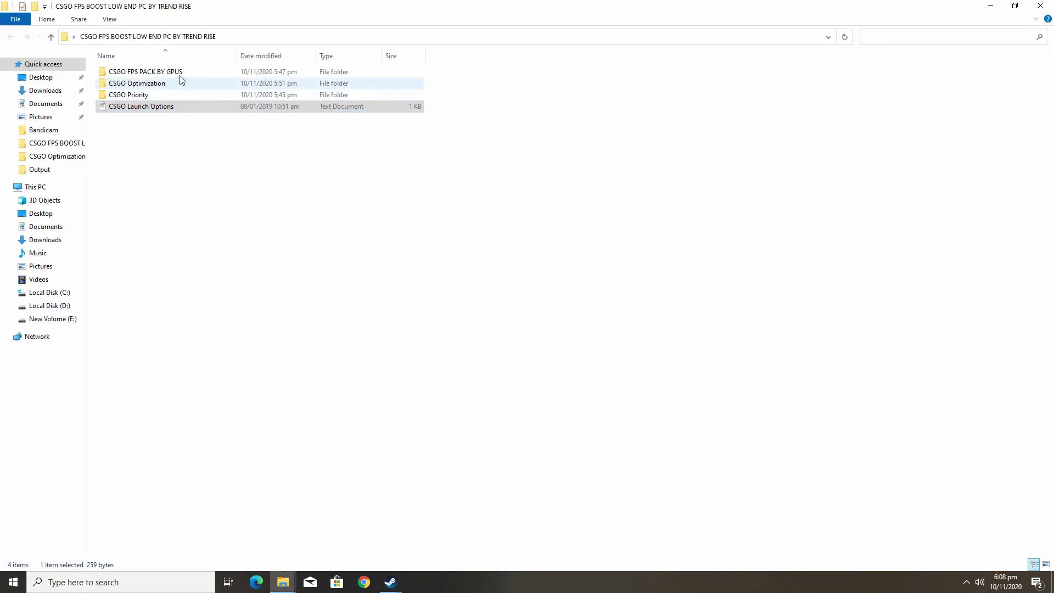
pyautogui.doubleClick(127, 94)
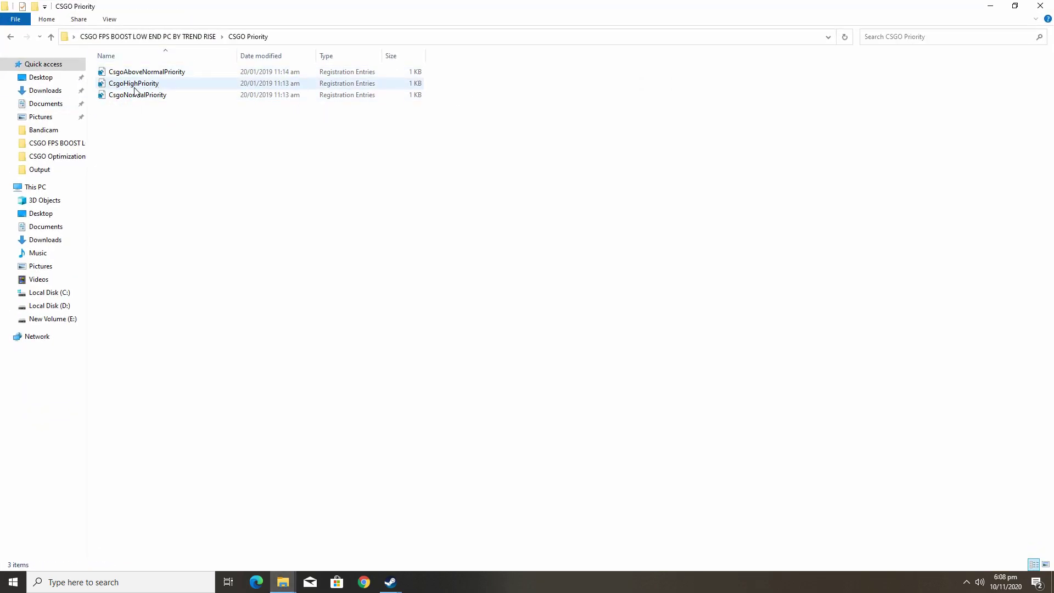
pyautogui.doubleClick(137, 83)
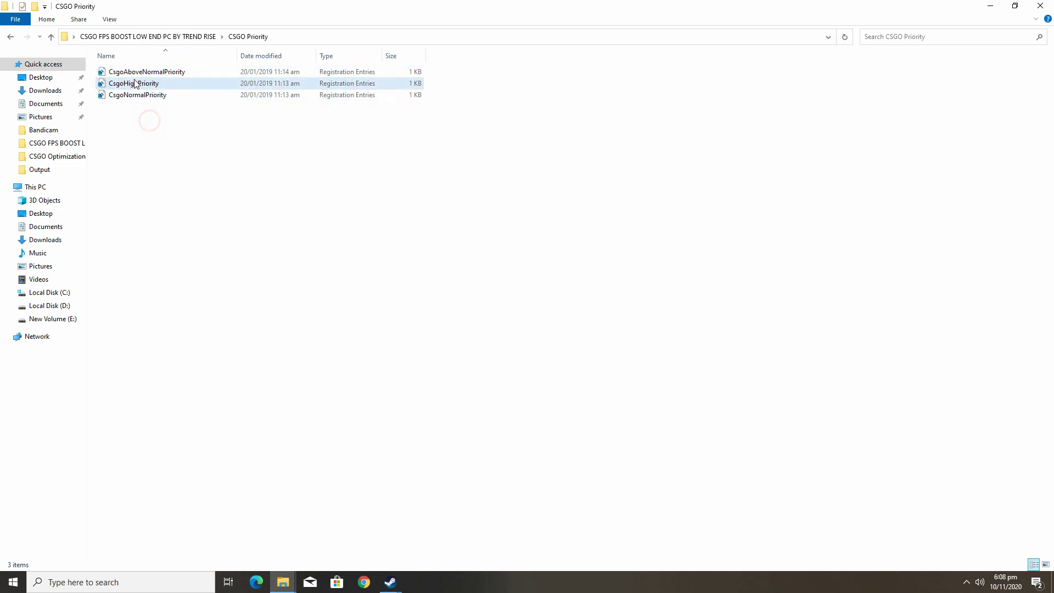
pyautogui.rightClick(135, 83)
pyautogui.click(154, 84)
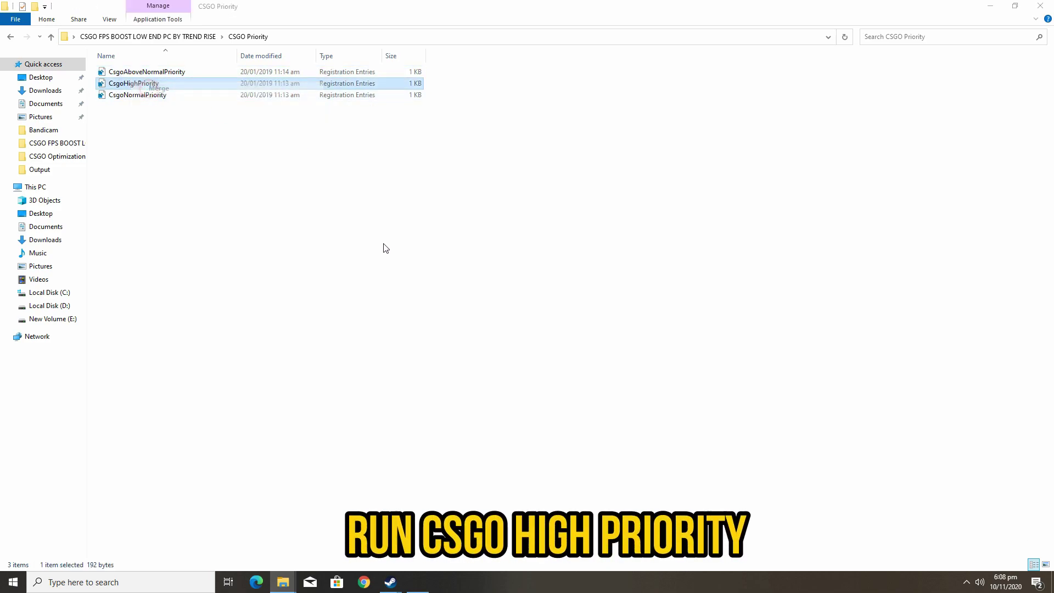
pyautogui.click(608, 307)
pyautogui.click(654, 295)
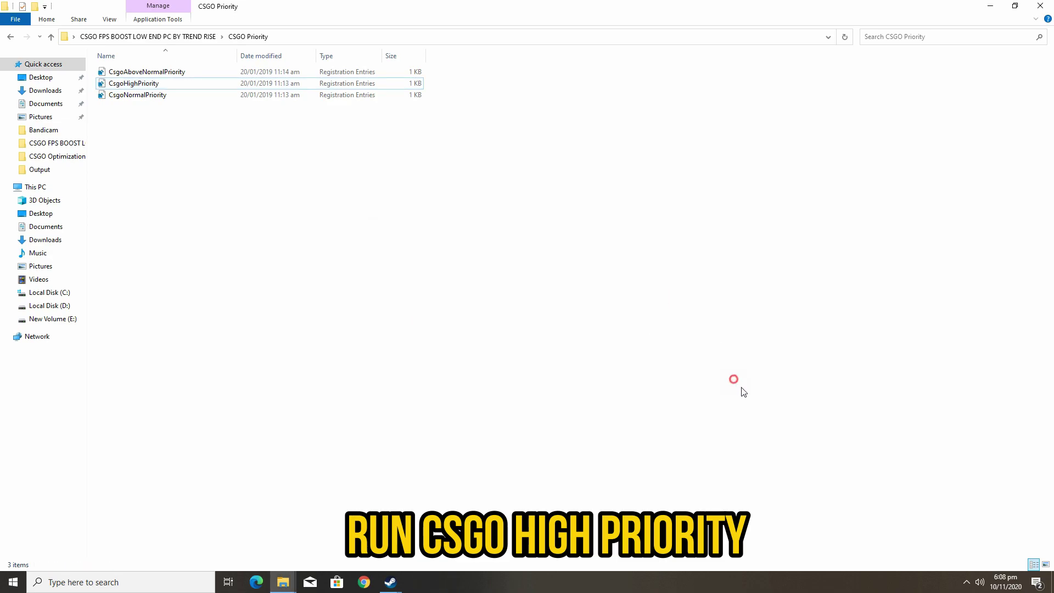
pyautogui.click(965, 581)
pyautogui.click(966, 581)
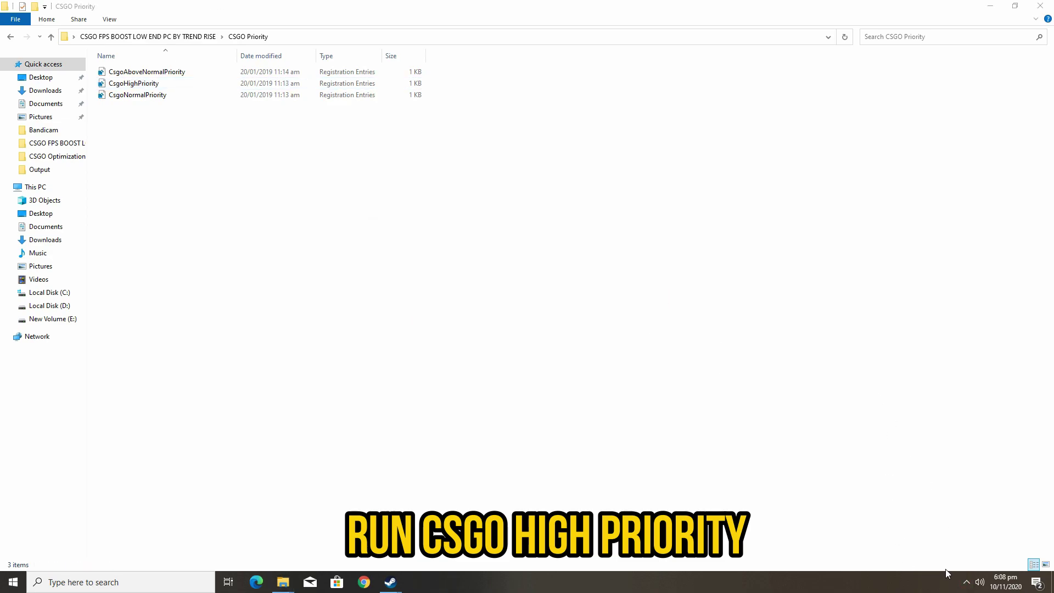
pyautogui.click(392, 300)
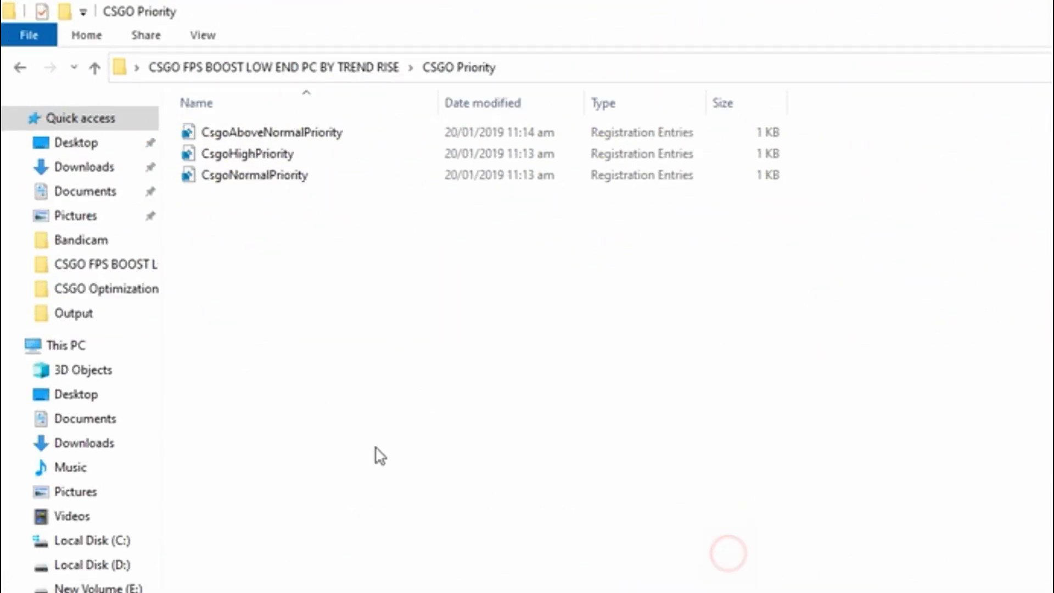
# - Open the ModeToolV2 folder inside CSGO Optimization and run MSI Mode Utility v2 as administrator
pyautogui.click(21, 68)
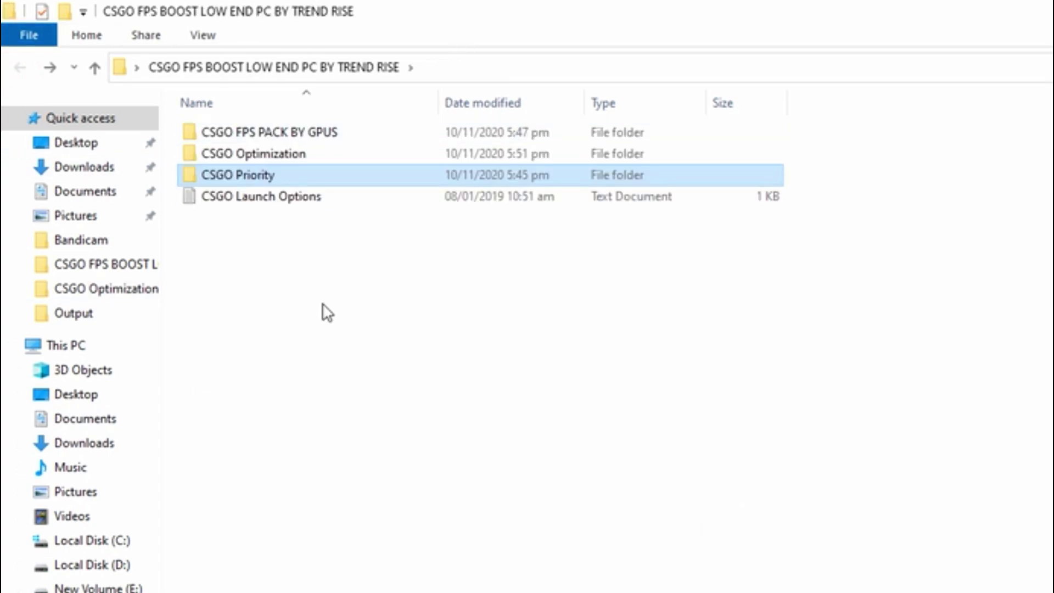
pyautogui.doubleClick(222, 155)
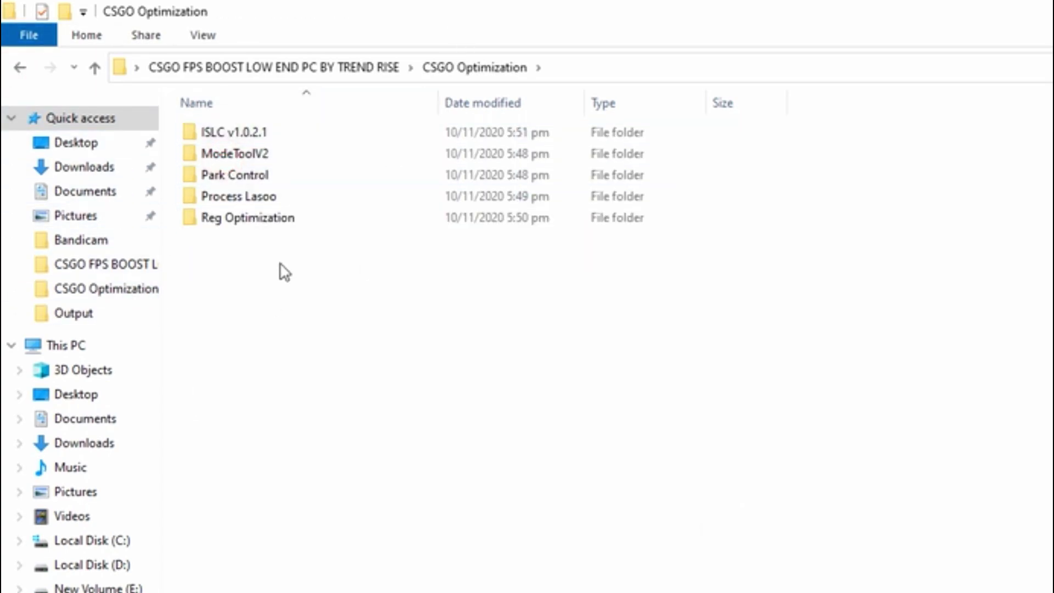
pyautogui.rightClick(220, 156)
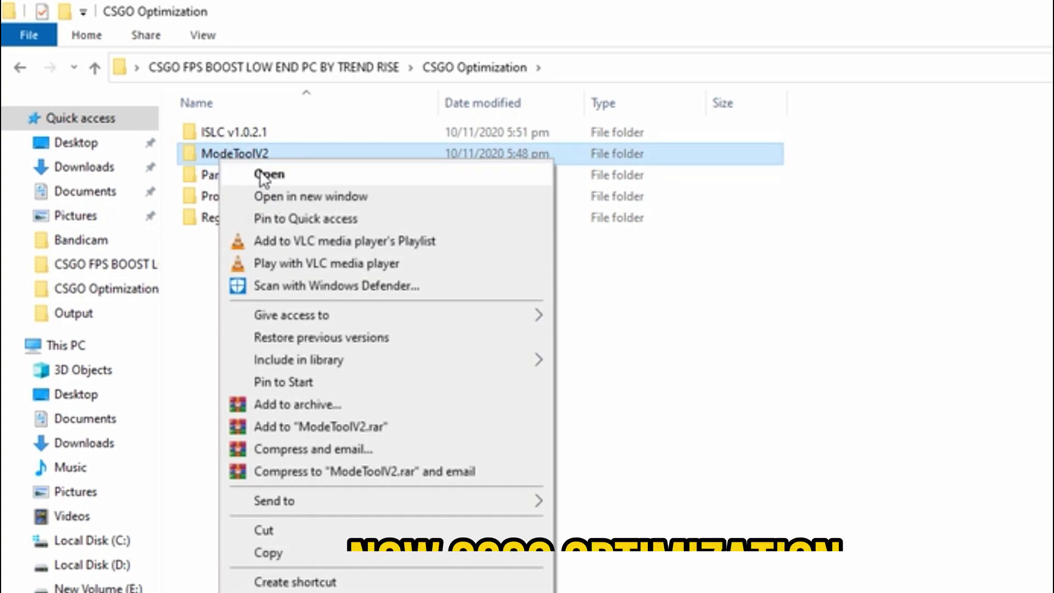
pyautogui.click(259, 171)
pyautogui.rightClick(235, 146)
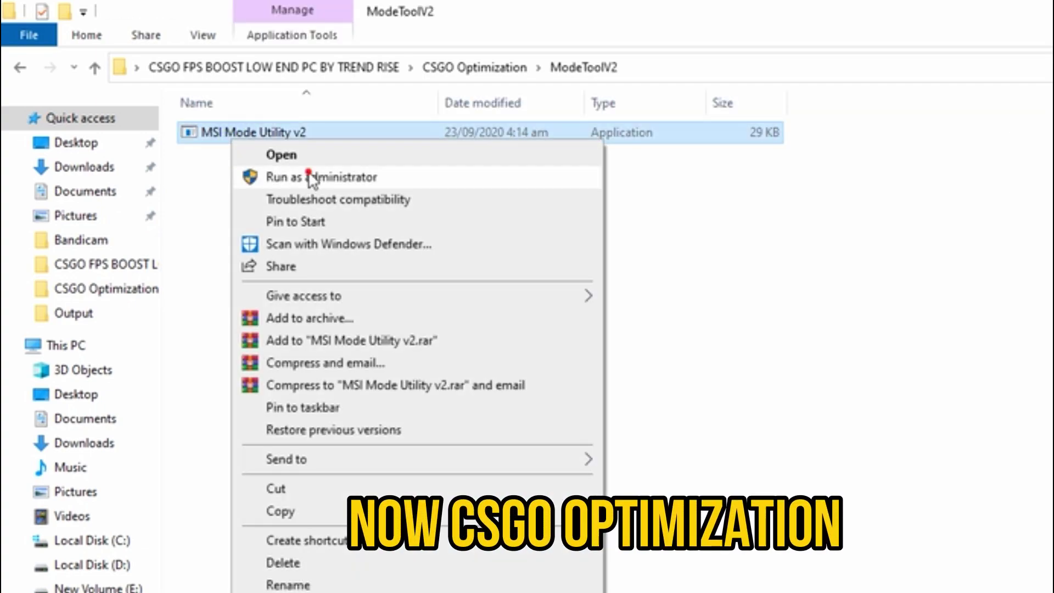
pyautogui.click(309, 176)
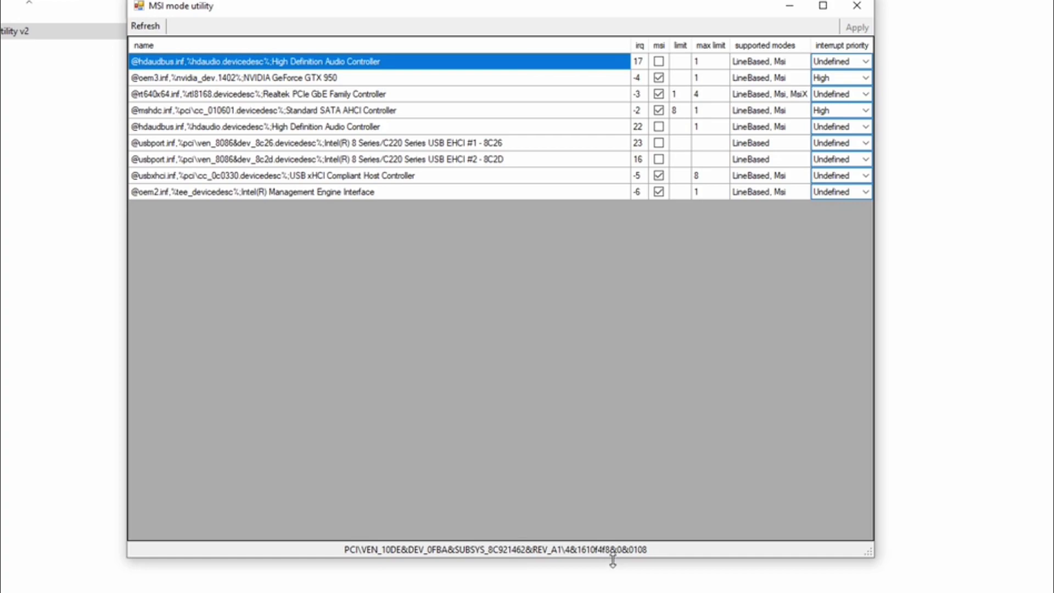
# - Resize and reposition the utility window, and set the NVIDIA GeForce GTX 950 to MSI mode with High interrupt priority
pyautogui.moveTo(612, 560); pyautogui.dragTo(616, 227)
pyautogui.moveTo(559, 29); pyautogui.dragTo(619, 179)
pyautogui.click(624, 236)
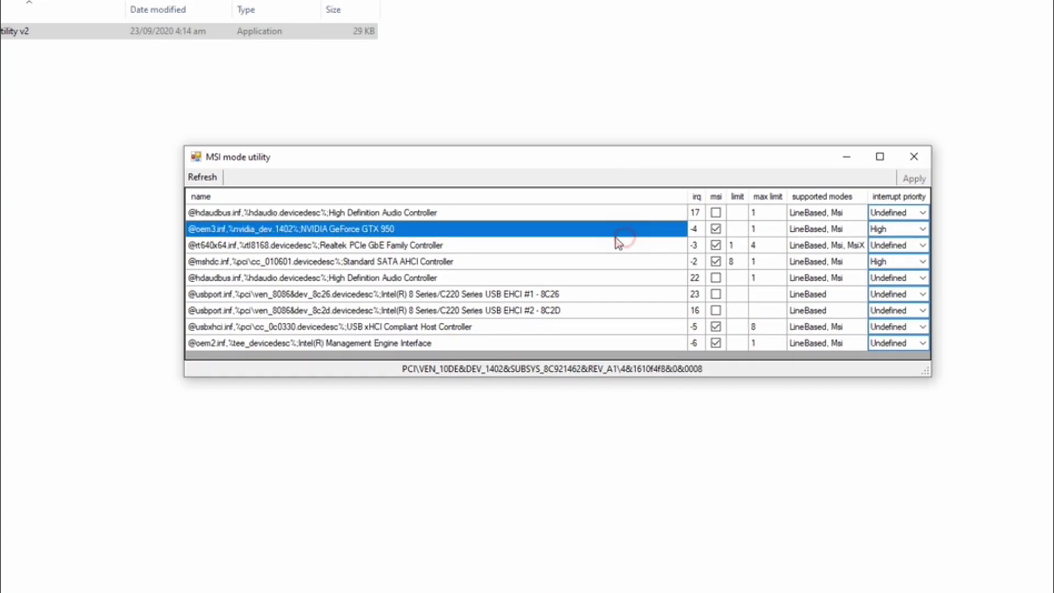
pyautogui.click(715, 229)
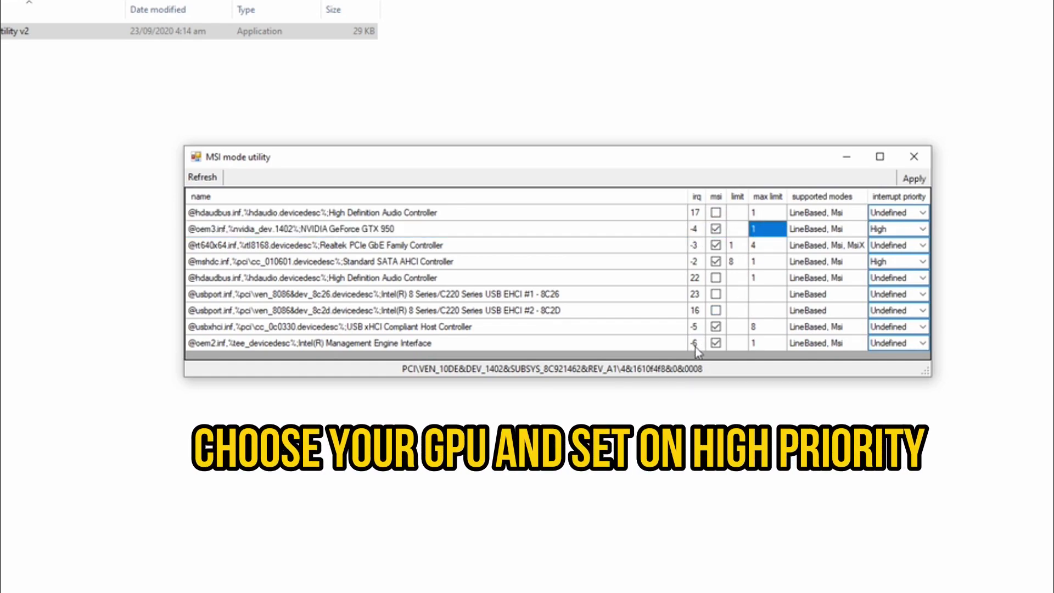
pyautogui.moveTo(706, 376); pyautogui.dragTo(706, 396)
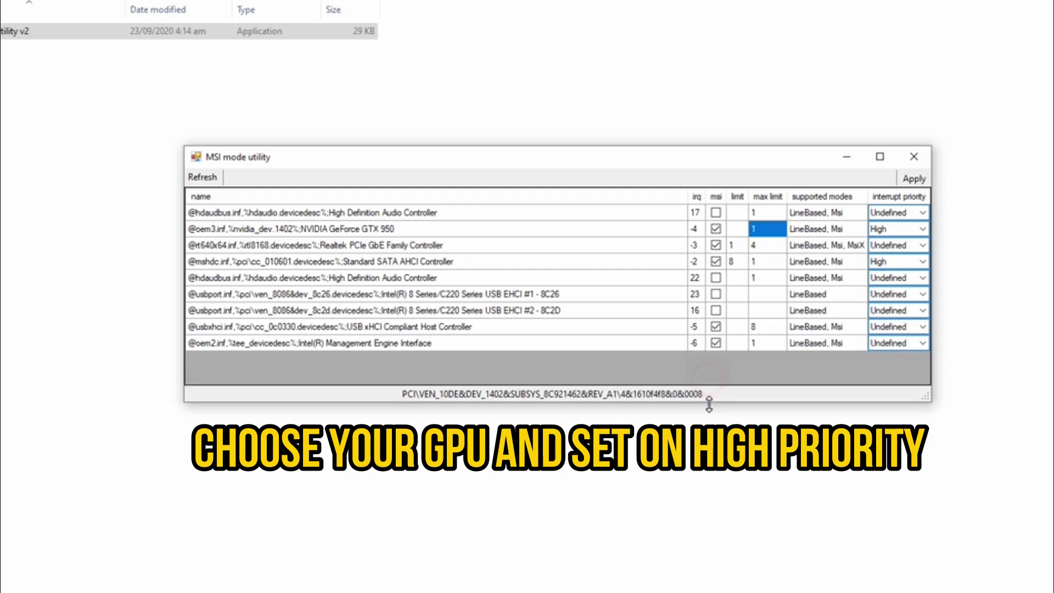
pyautogui.click(923, 229)
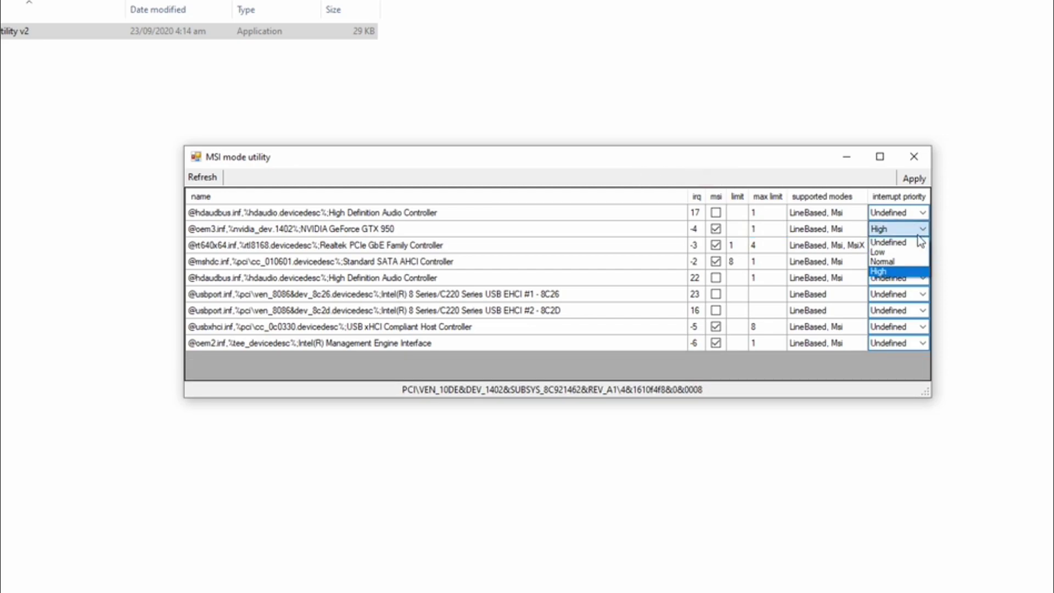
pyautogui.click(893, 269)
pyautogui.click(762, 233)
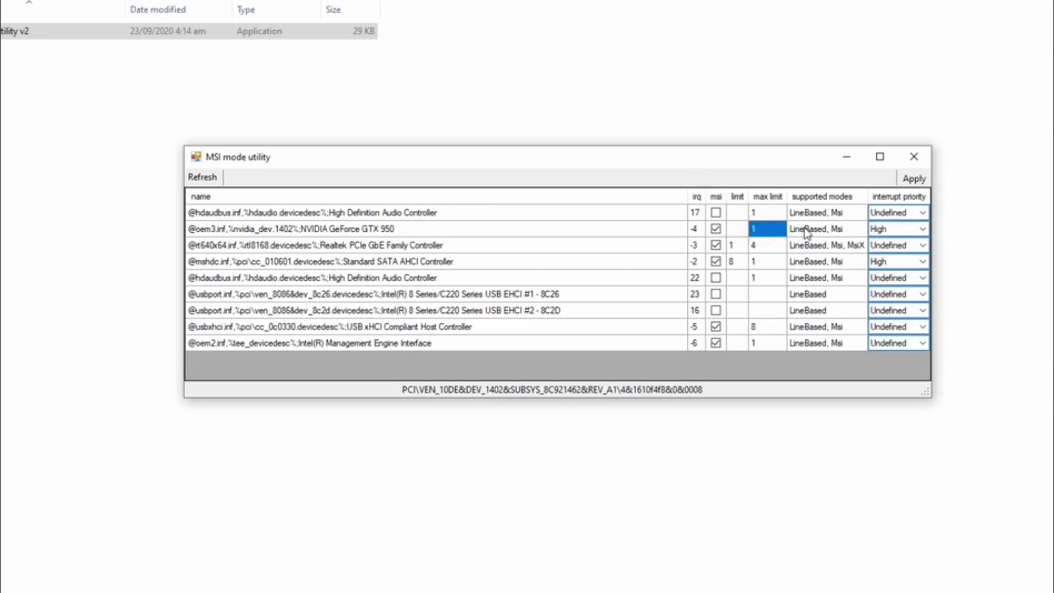
# - Choose High interrupt priority for the NVIDIA GeForce GTX 950, apply the MSI mode settings, and close the utility
pyautogui.click(898, 229)
pyautogui.click(898, 261)
pyautogui.click(896, 273)
pyautogui.click(912, 178)
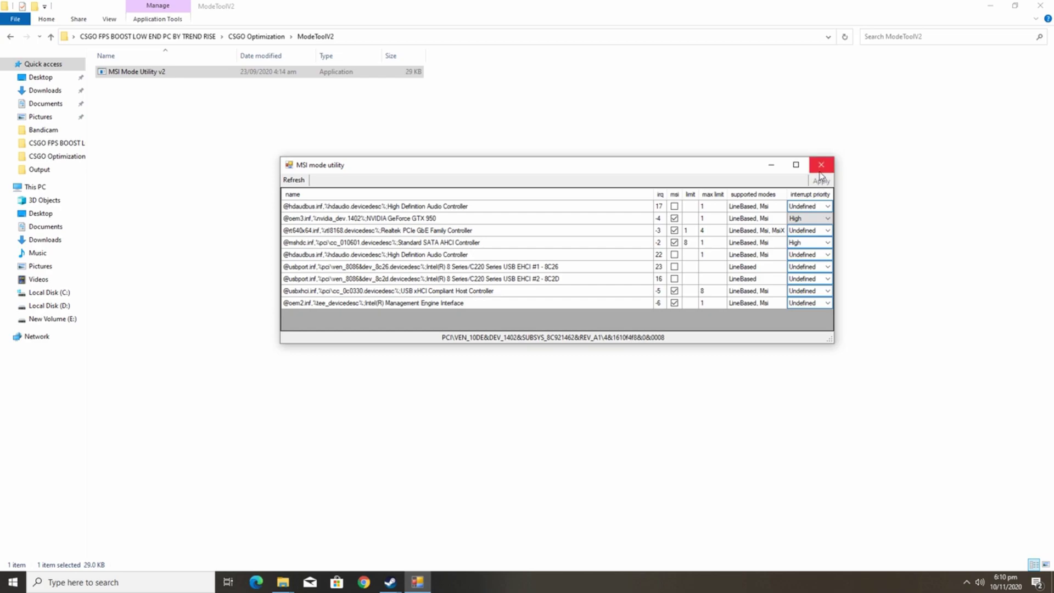
pyautogui.click(913, 157)
# - Open the ISLC v1.0.2.1 folder inside CSGO Optimization and run Intelligent standby list cleaner ISLC as administrator
pyautogui.click(12, 43)
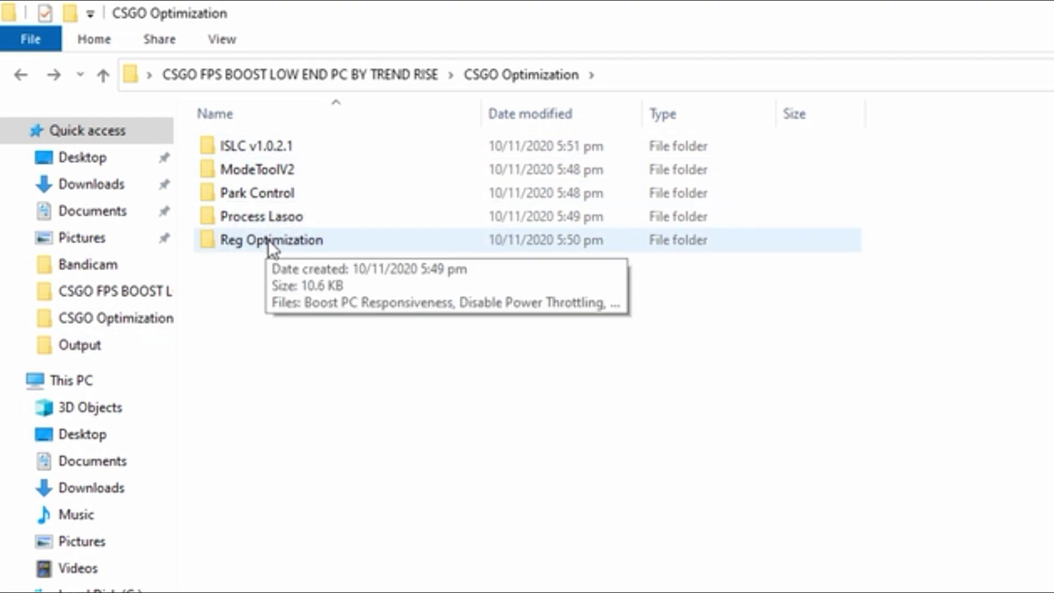
pyautogui.doubleClick(260, 147)
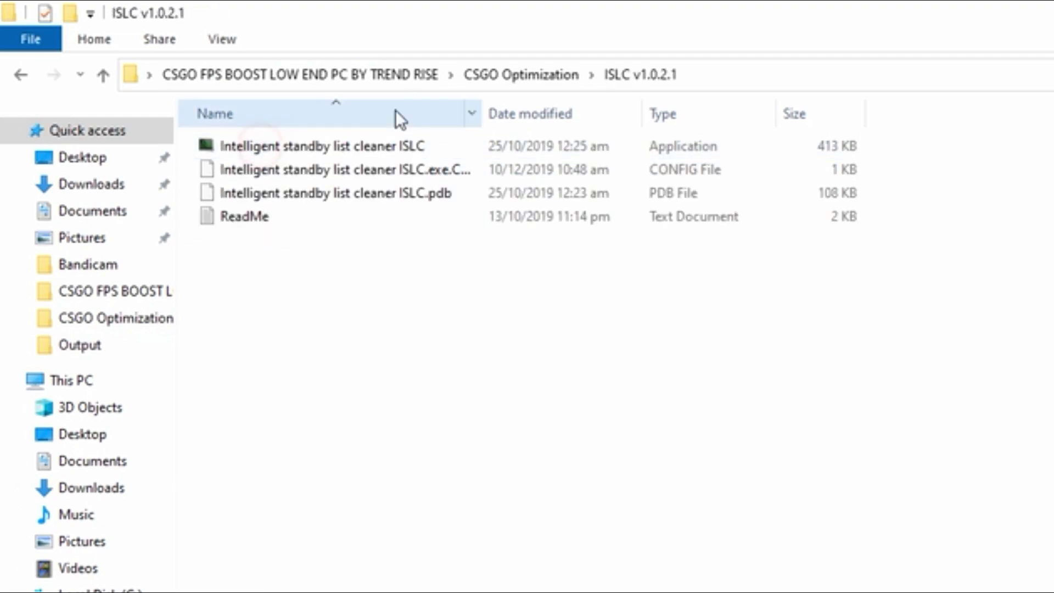
pyautogui.rightClick(296, 155)
pyautogui.click(404, 197)
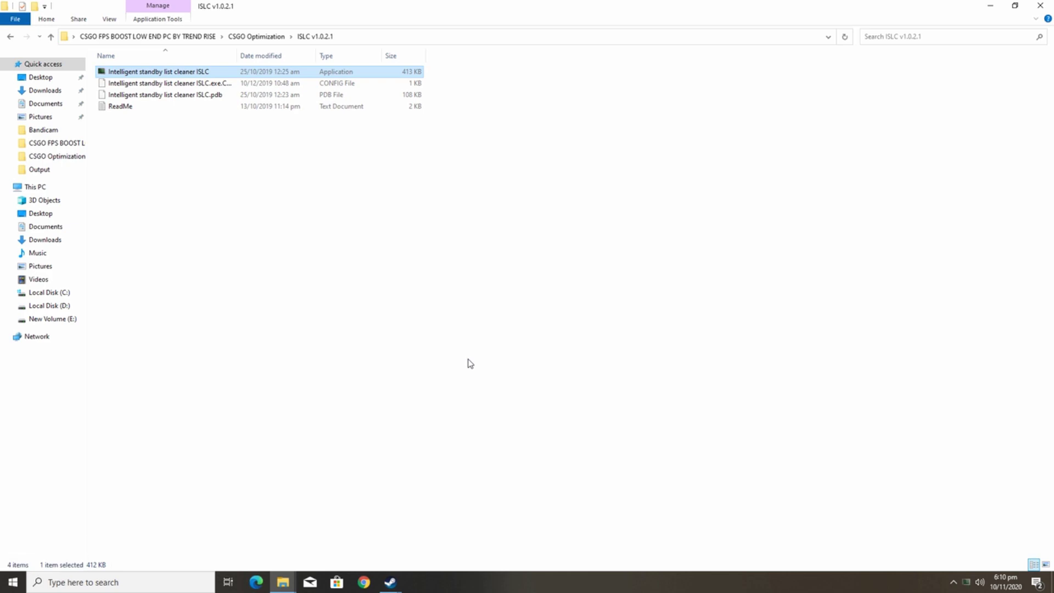
# - Bring up the Intelligent standby list cleaner window from the system tray, shrink the folder window, and move the cleaner clear of it
pyautogui.click(953, 582)
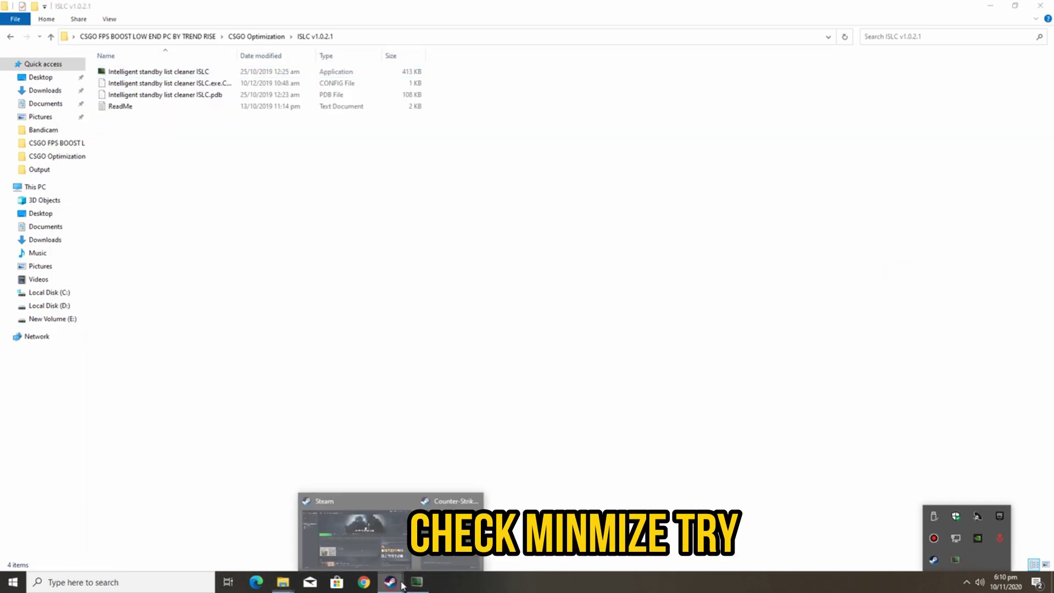
pyautogui.click(417, 582)
pyautogui.click(1015, 6)
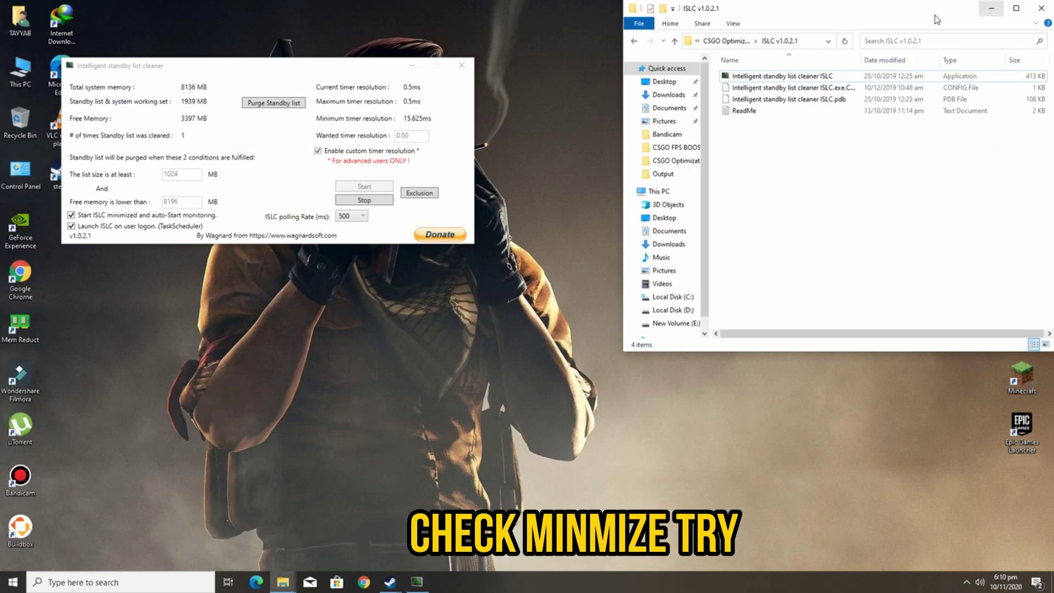
pyautogui.click(297, 76)
pyautogui.moveTo(300, 72); pyautogui.dragTo(502, 203)
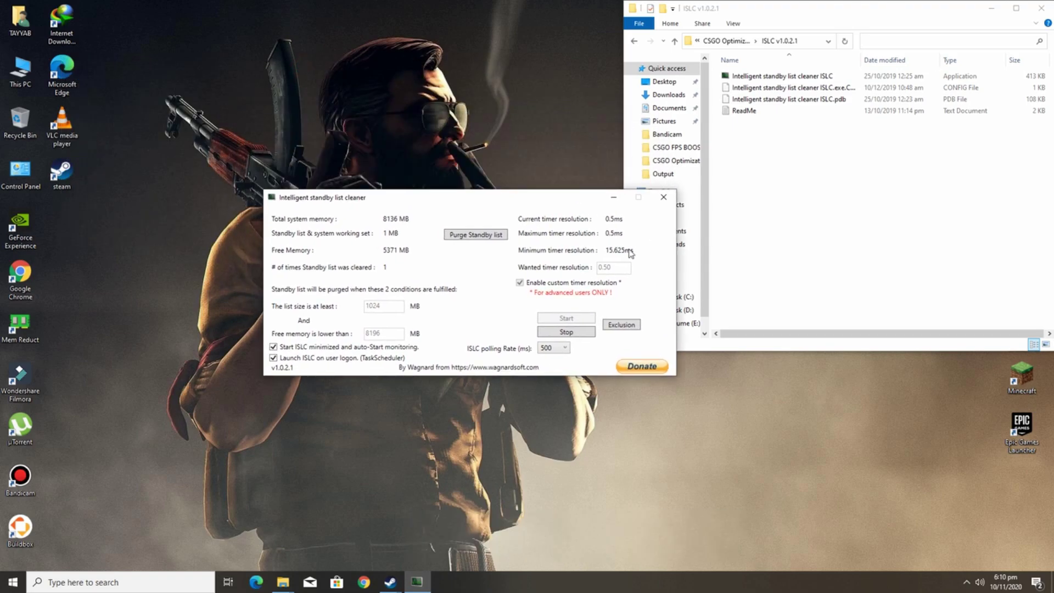
# - Stop the standby list monitoring and set the wanted timer resolution to 0.50
pyautogui.click(578, 334)
pyautogui.moveTo(609, 275); pyautogui.dragTo(574, 266)
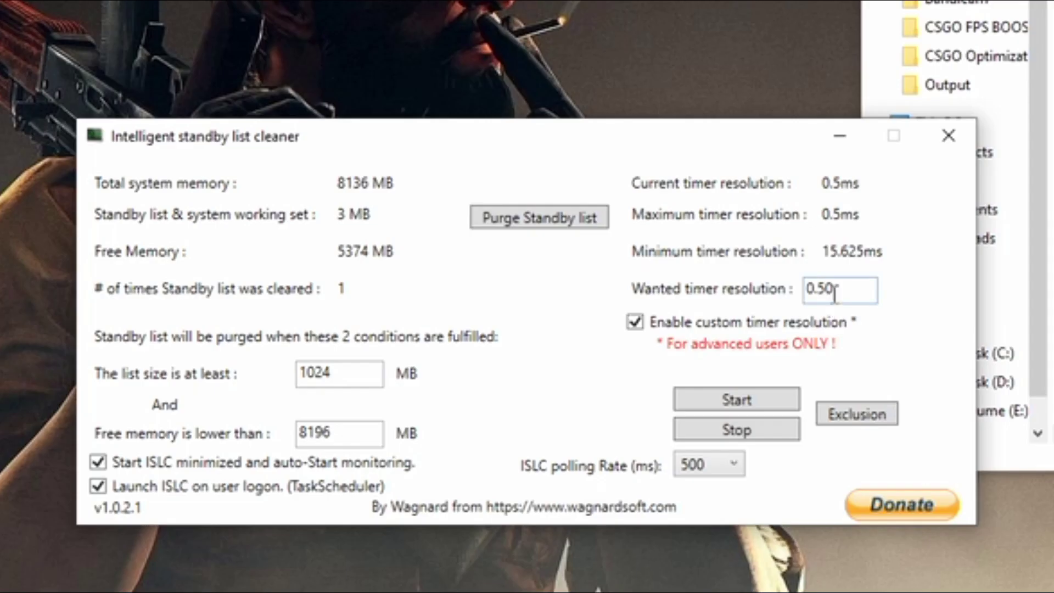
pyautogui.write('0.51.00')
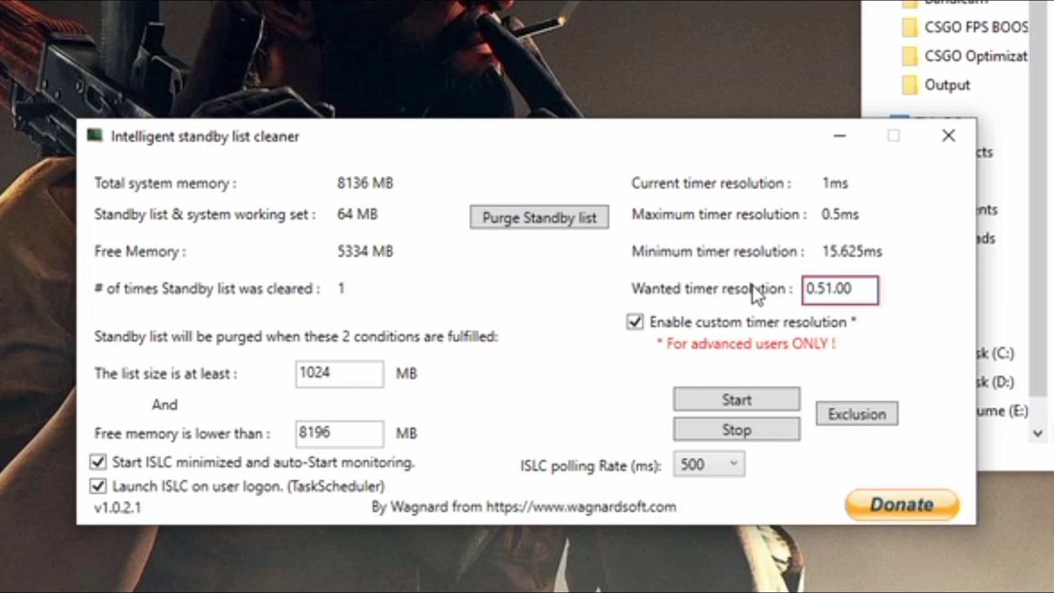
pyautogui.press('BackSpace')
pyautogui.write('0.5')
pyautogui.click(873, 287)
pyautogui.press('BackSpace')
pyautogui.press('BackSpace')
pyautogui.press('BackSpace')
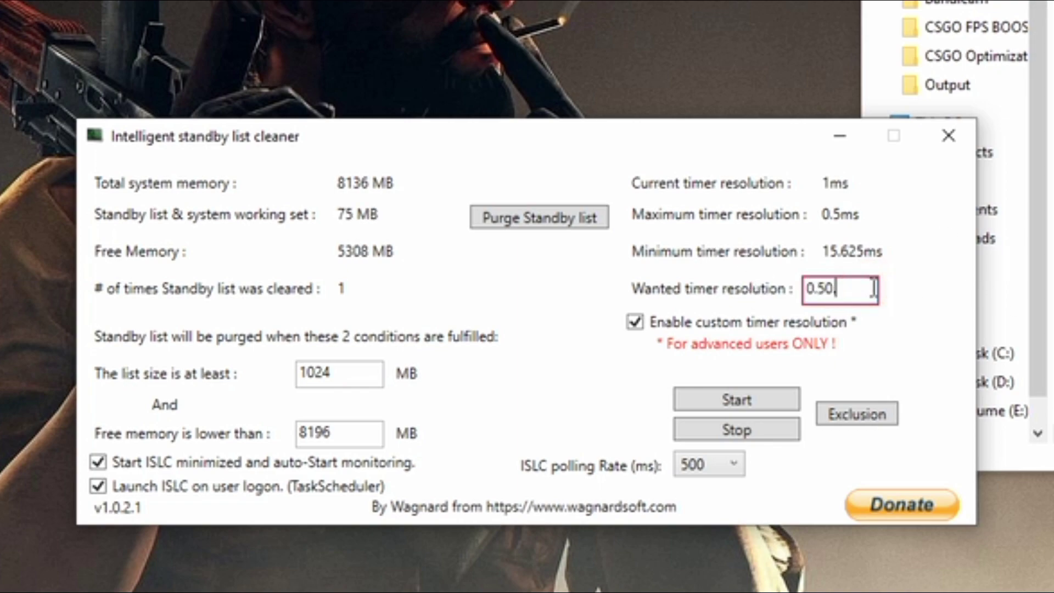
# - Set the purge conditions to a list size of at least 1024 MB and free memory lower than 4092 MB
pyautogui.moveTo(611, 145); pyautogui.dragTo(574, 107)
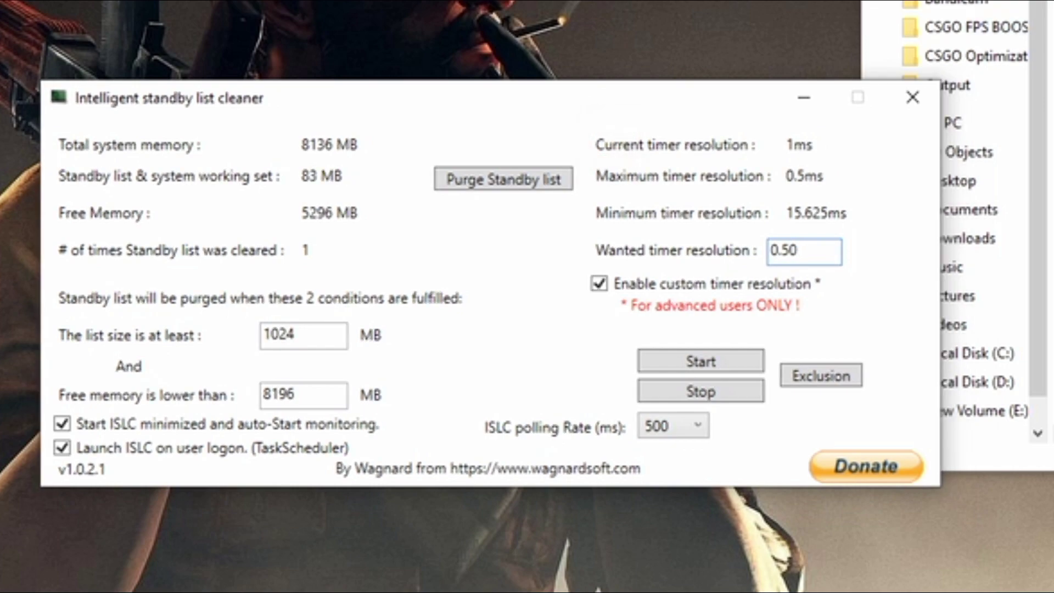
pyautogui.moveTo(702, 98); pyautogui.dragTo(848, 98)
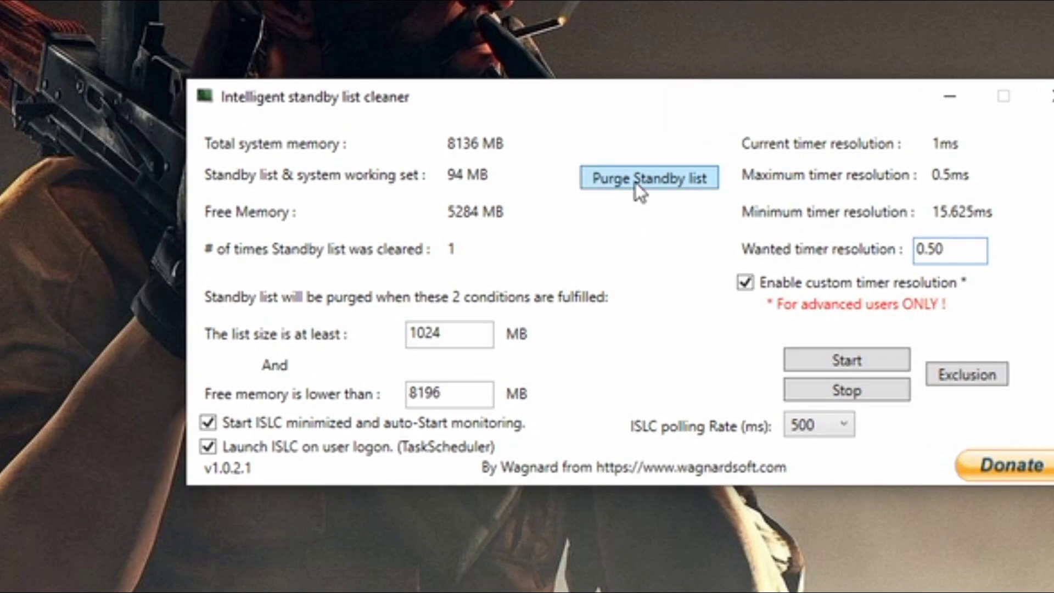
pyautogui.moveTo(455, 350); pyautogui.dragTo(349, 340)
pyautogui.write('1')
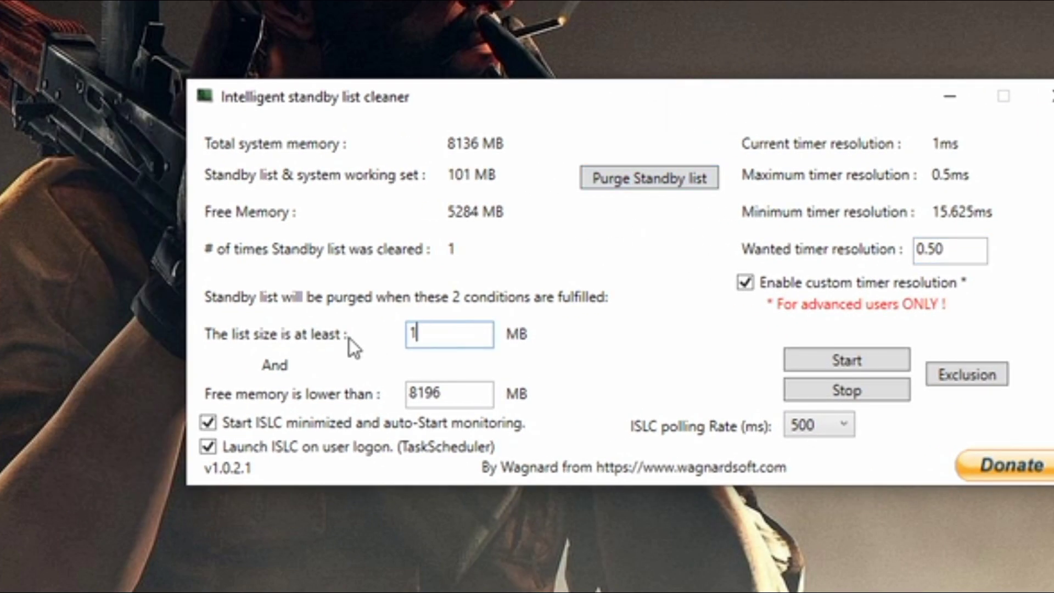
pyautogui.write('024')
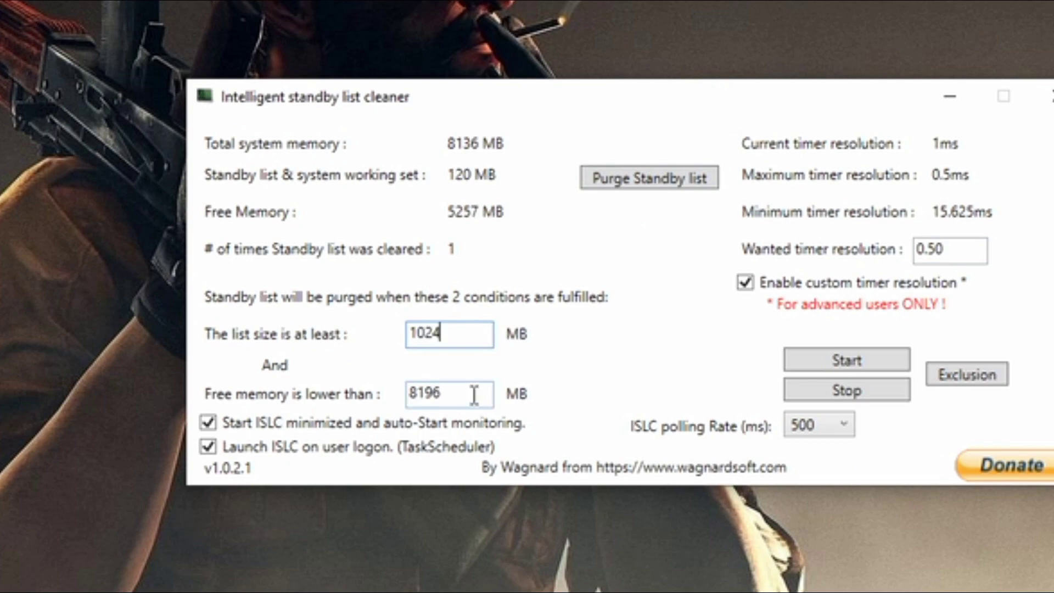
pyautogui.moveTo(471, 395); pyautogui.dragTo(353, 394)
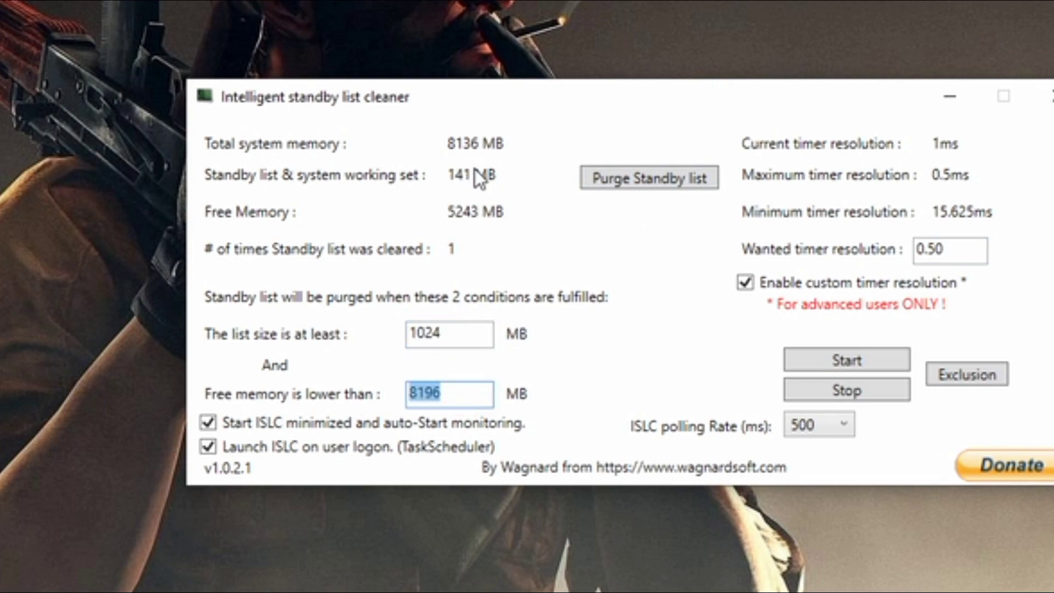
pyautogui.write('4092')
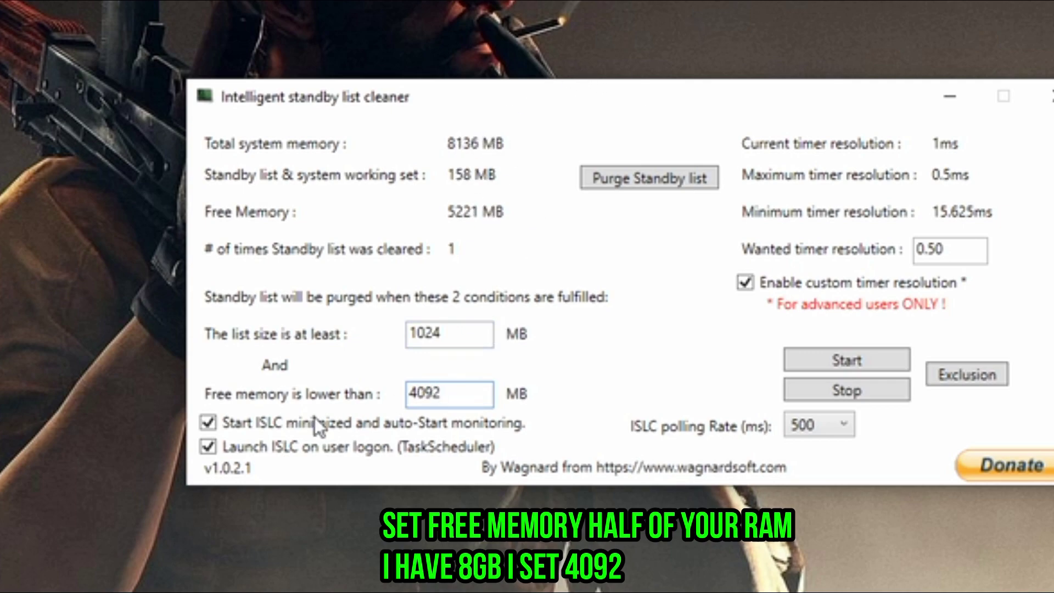
# - Choose a 500 ms ISLC polling rate, start the monitoring, and minimize the cleaner to the system tray
pyautogui.click(816, 425)
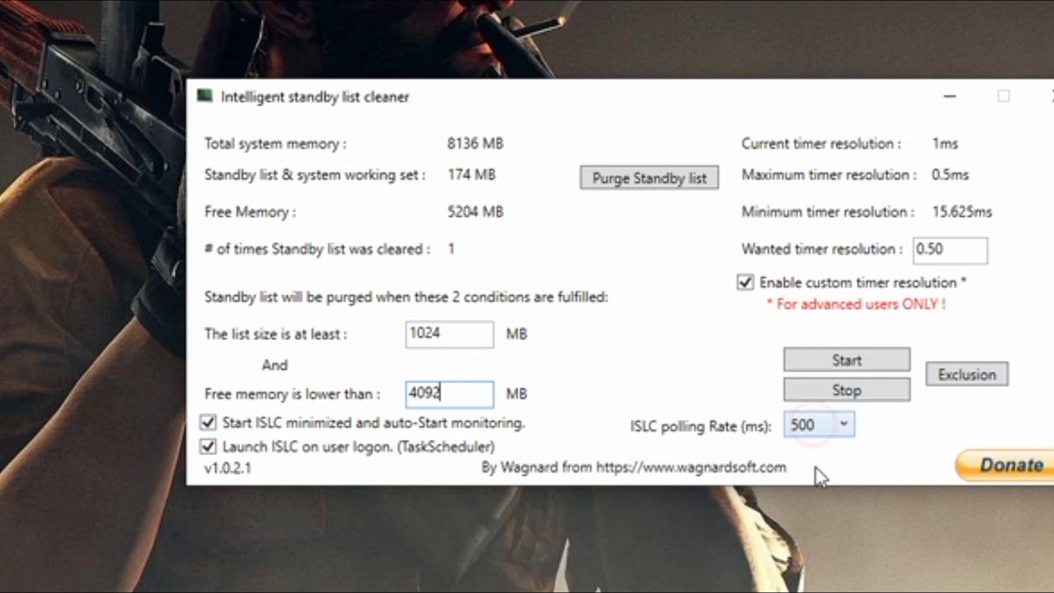
pyautogui.click(828, 471)
pyautogui.click(842, 363)
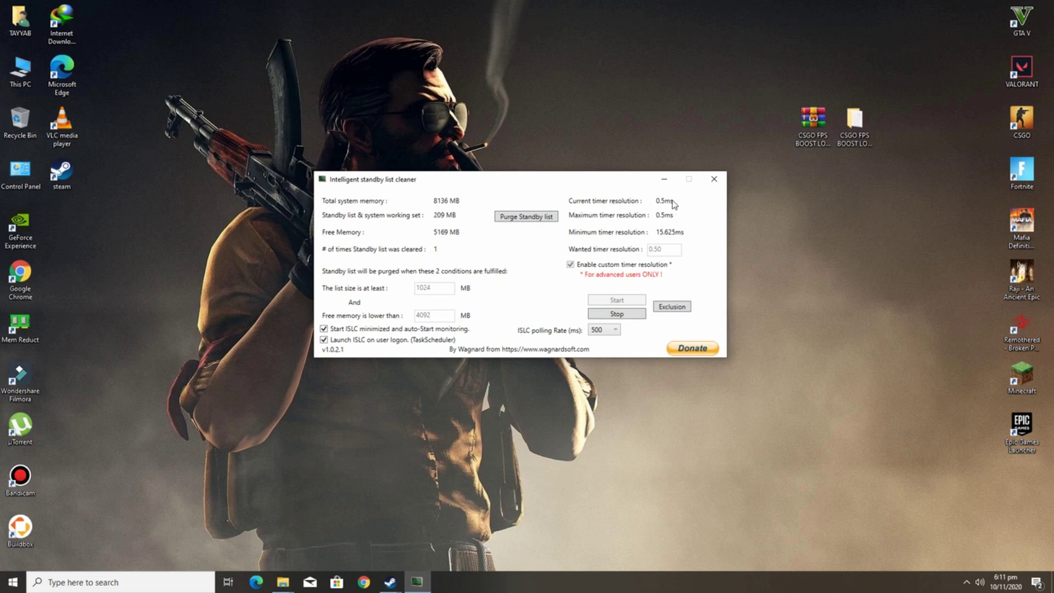
pyautogui.click(664, 180)
pyautogui.rightClick(605, 210)
pyautogui.click(626, 245)
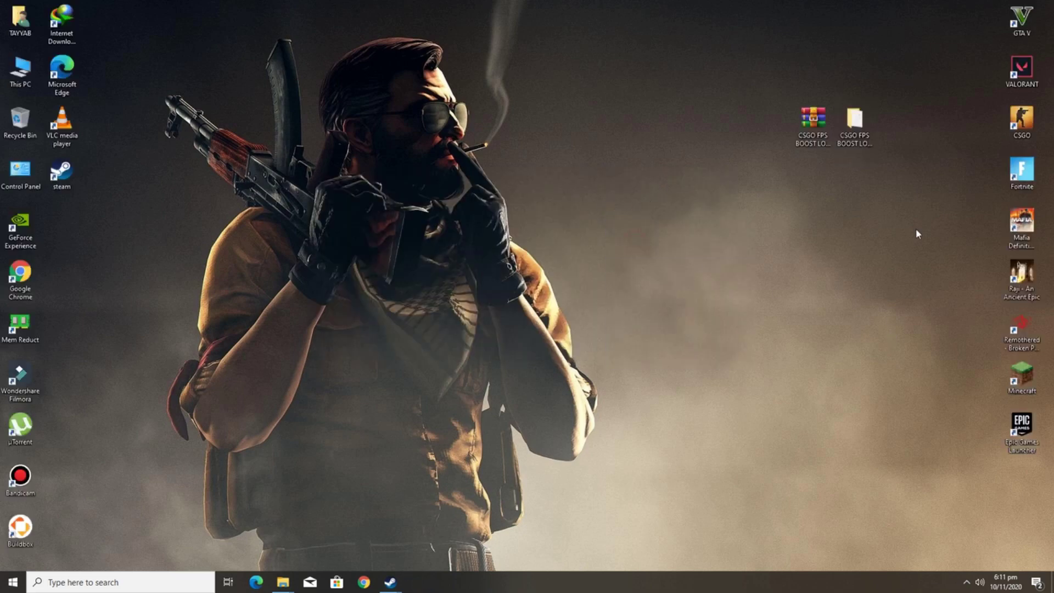
pyautogui.click(966, 581)
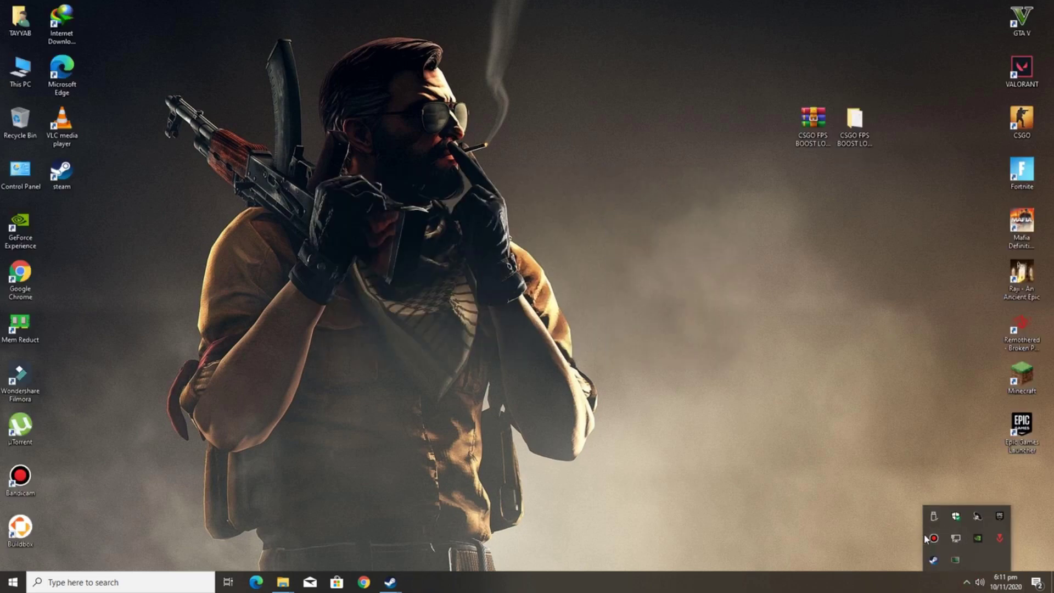
# - Reopen the desktop CSGO FPS boost folder and go to Reg Optimization inside CSGO Optimization
pyautogui.doubleClick(854, 125)
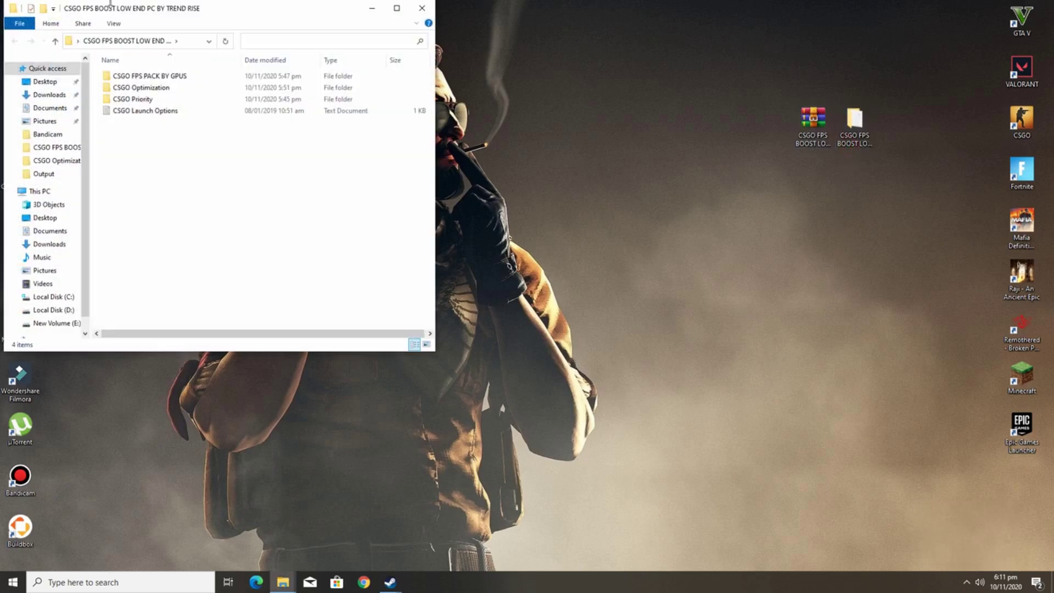
pyautogui.click(395, 9)
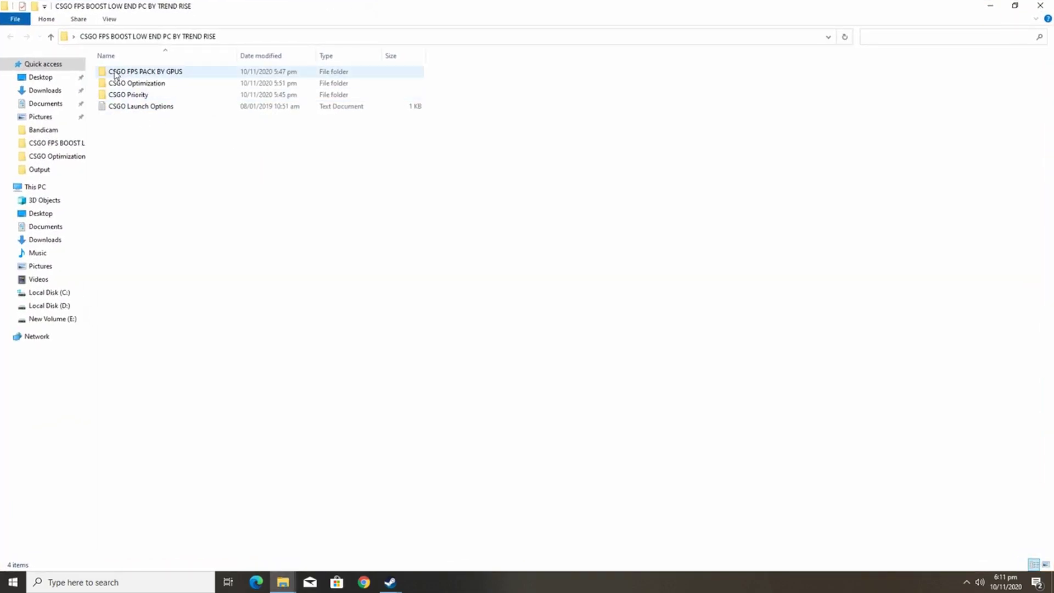
pyautogui.doubleClick(158, 83)
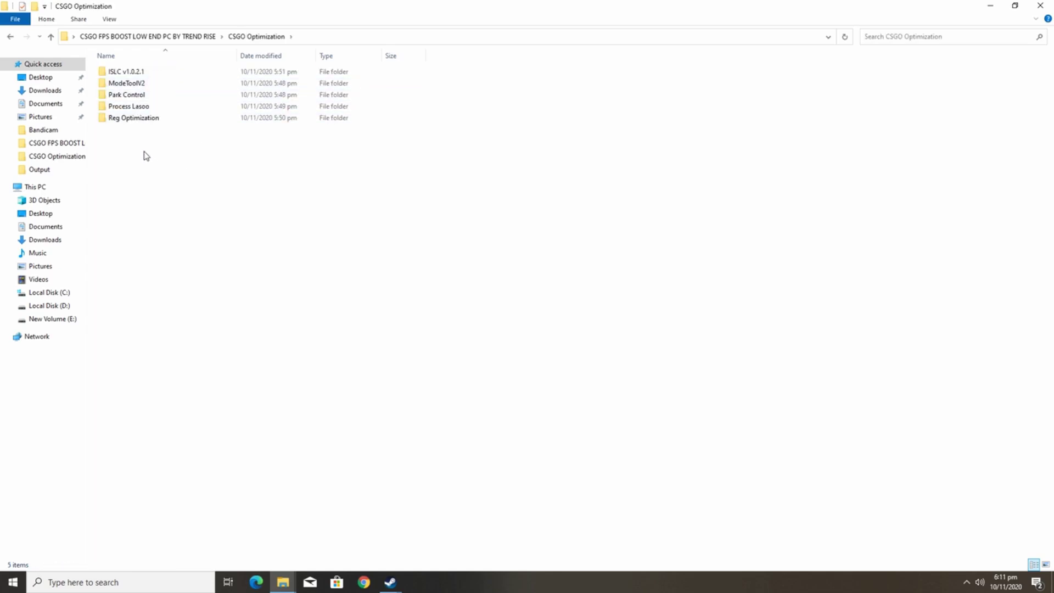
pyautogui.doubleClick(131, 119)
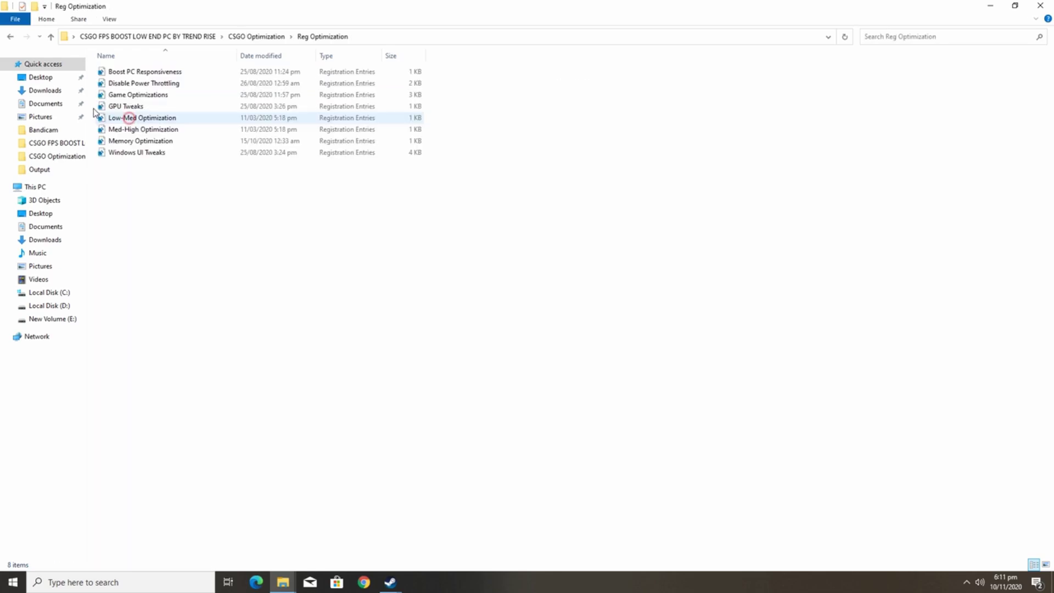
pyautogui.moveTo(186, 78); pyautogui.dragTo(189, 206)
# - Merge the Boost PC Responsiveness file into the registry
pyautogui.click(148, 73)
pyautogui.rightClick(149, 69)
pyautogui.click(180, 77)
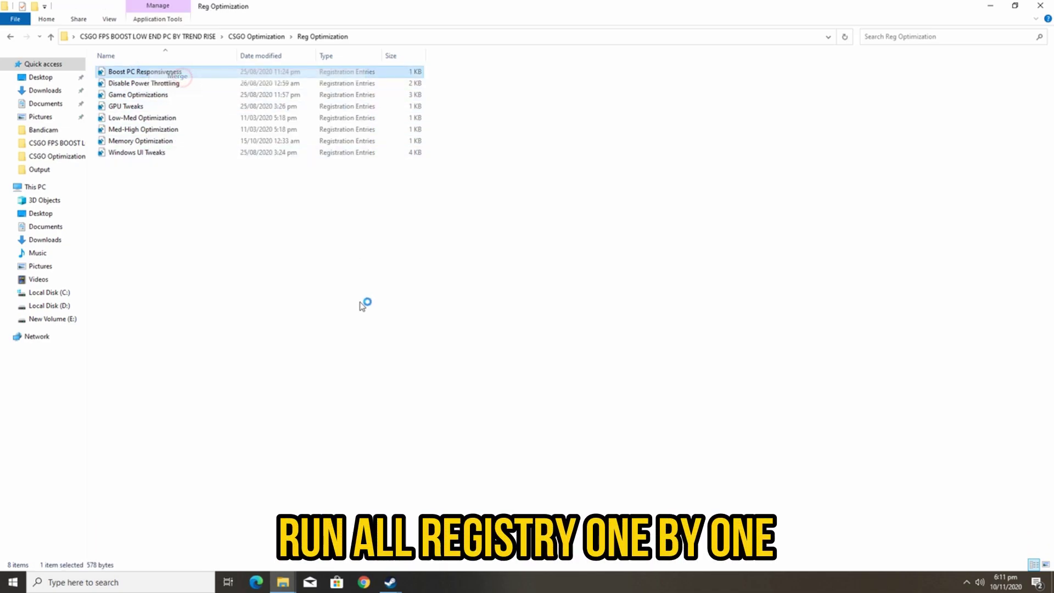
pyautogui.click(604, 306)
pyautogui.click(637, 297)
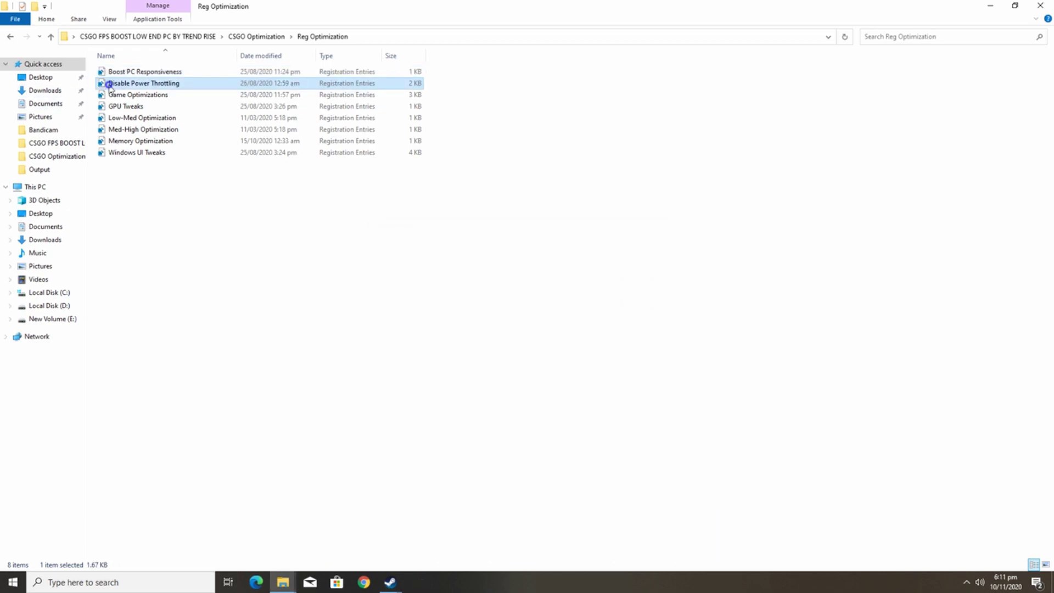
# - Merge the Disable Power Throttling, Game Optimizations and GPU Tweaks files into the registry one by one
pyautogui.rightClick(150, 82)
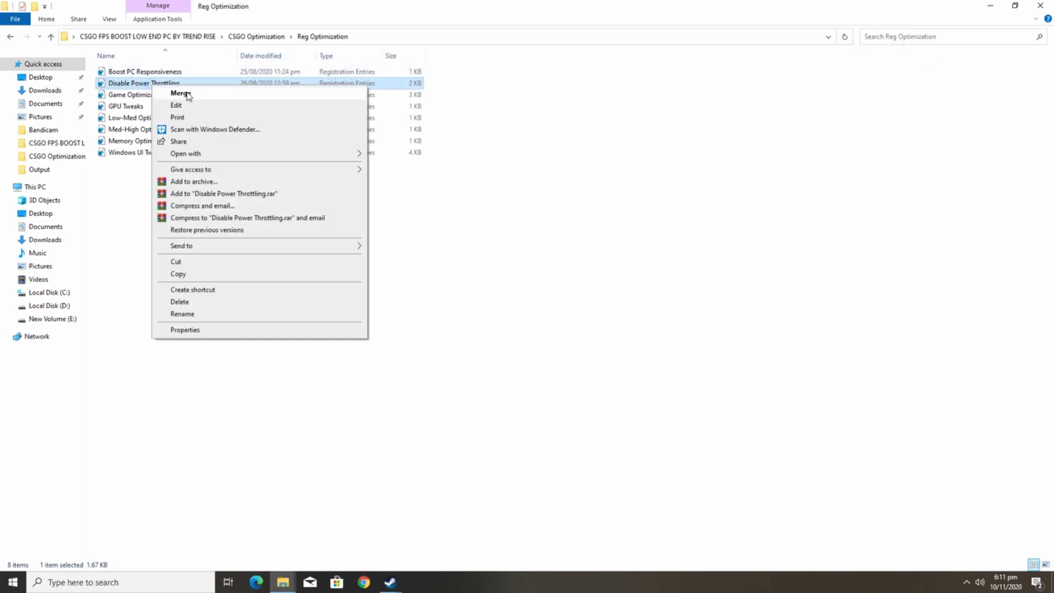
pyautogui.click(176, 93)
pyautogui.click(605, 307)
pyautogui.click(642, 303)
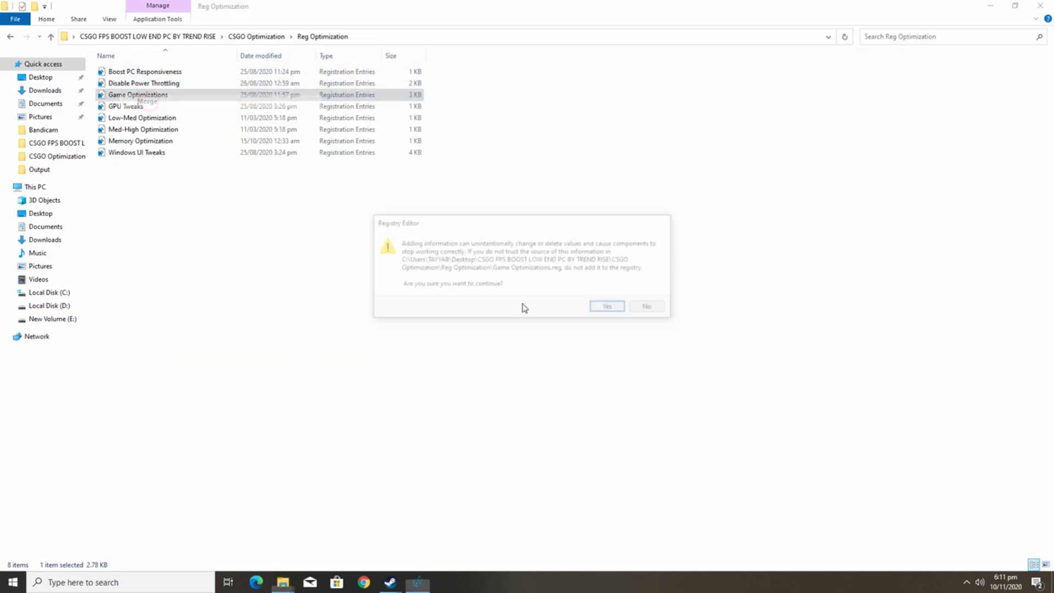
pyautogui.rightClick(126, 106)
pyautogui.click(151, 116)
pyautogui.click(607, 306)
pyautogui.click(643, 303)
# - Merge the remaining registry files, from Low-Med Optimization down to Windows UI Tweaks, one by one and refresh the folder
pyautogui.click(148, 117)
pyautogui.rightClick(156, 130)
pyautogui.click(176, 138)
pyautogui.click(607, 305)
pyautogui.click(647, 293)
pyautogui.click(141, 141)
pyautogui.rightClick(141, 141)
pyautogui.click(165, 151)
pyautogui.click(607, 306)
pyautogui.rightClick(445, 266)
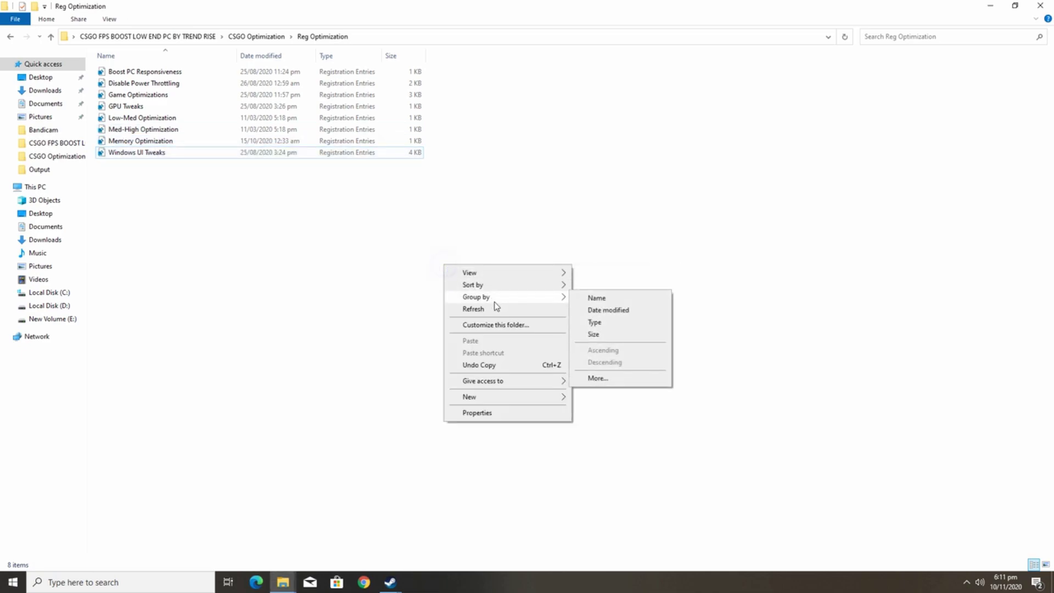
pyautogui.click(496, 306)
pyautogui.hotkey('ctrl', 'a')
pyautogui.click(165, 202)
# - Open the Process Lasoo folder inside CSGO Optimization and install Process Lasso with processlassosetup64, accepting the license agreement
pyautogui.hotkey('alt', 'Left')
pyautogui.doubleClick(152, 108)
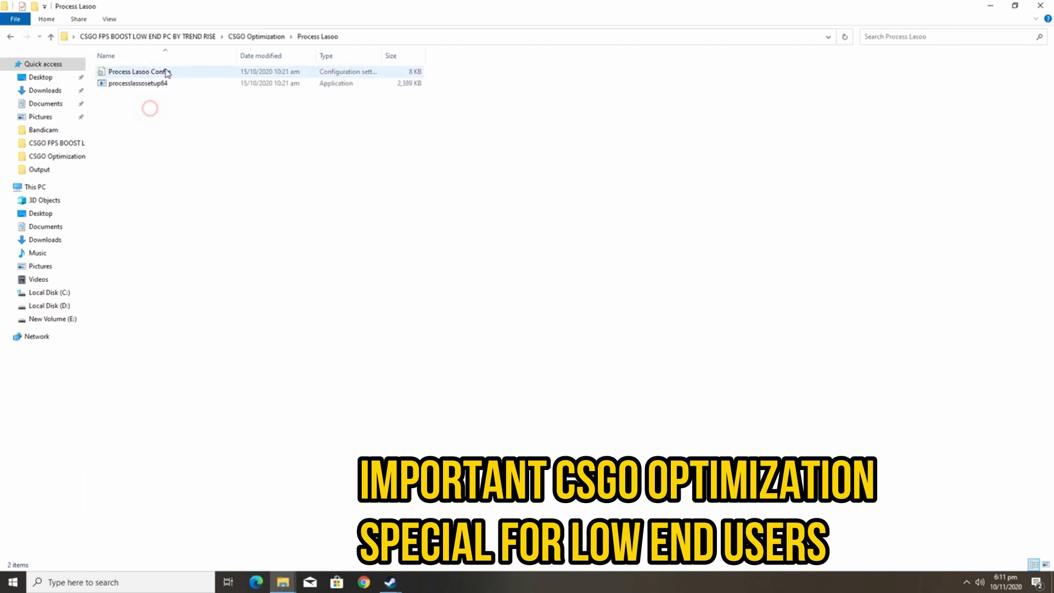
pyautogui.rightClick(107, 87)
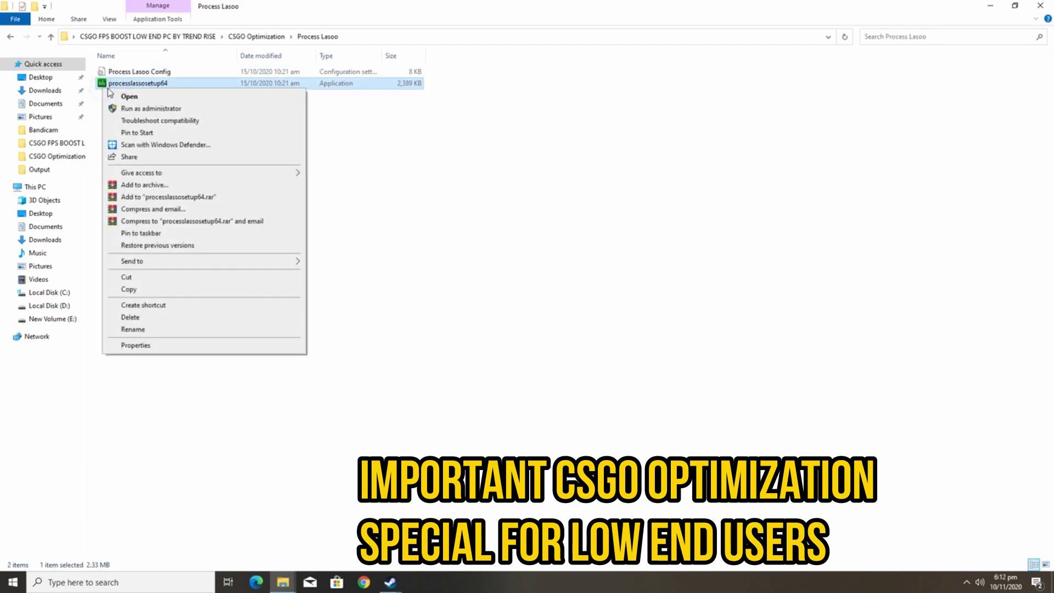
pyautogui.click(134, 99)
pyautogui.click(530, 316)
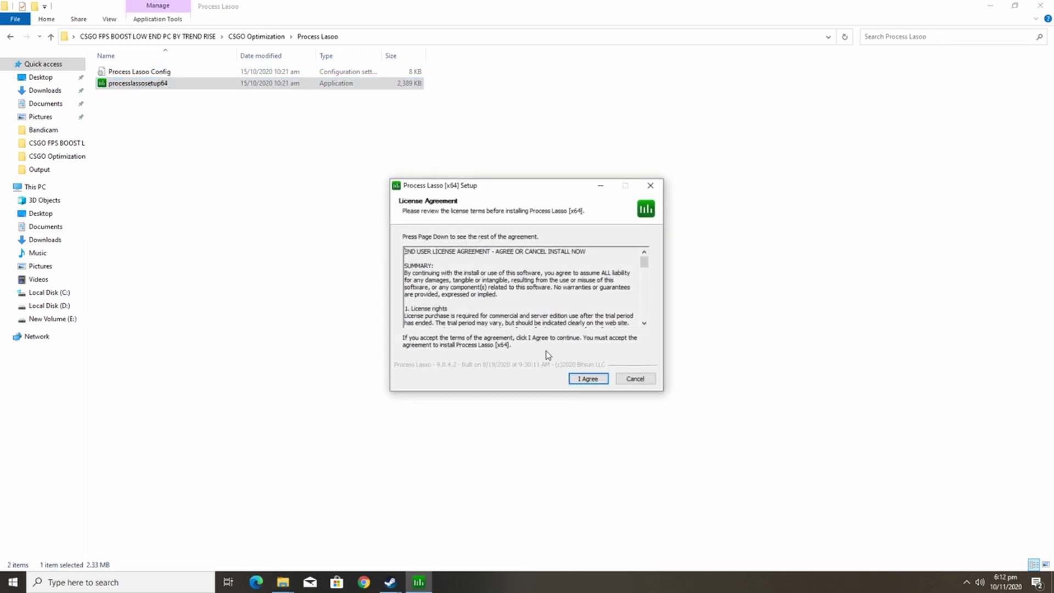
pyautogui.click(586, 378)
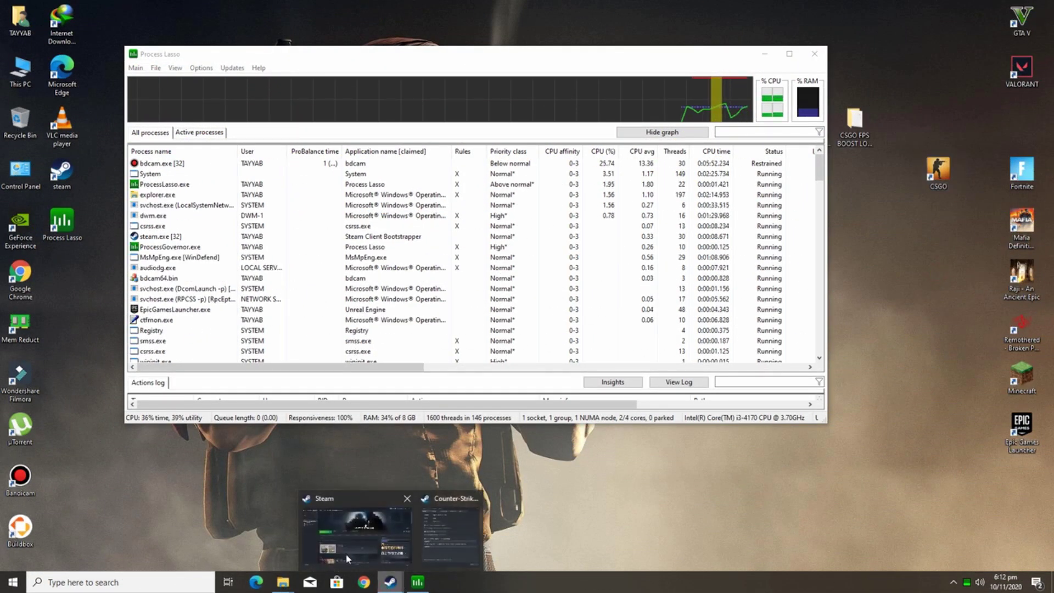
# - Switch to Steam and launch Counter-Strike: Global Offensive so that it runs in the background
pyautogui.click(391, 583)
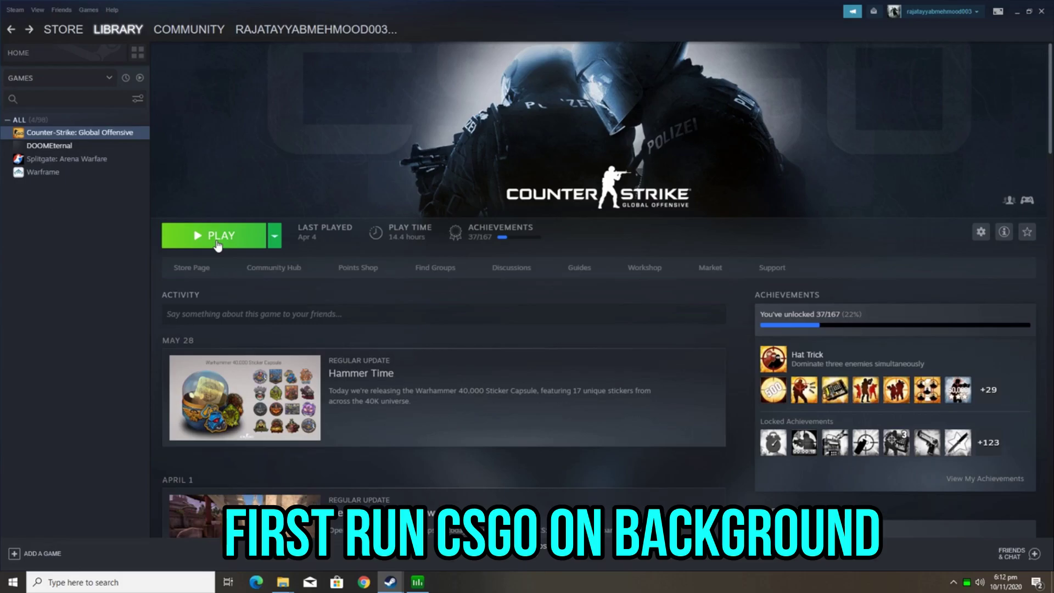
pyautogui.click(197, 237)
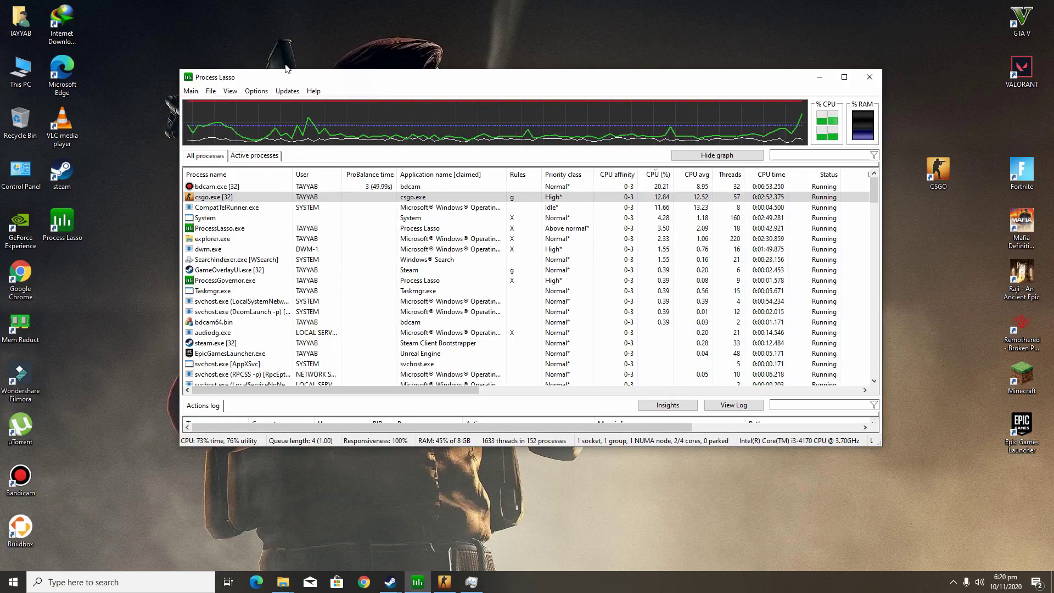
pyautogui.click(445, 583)
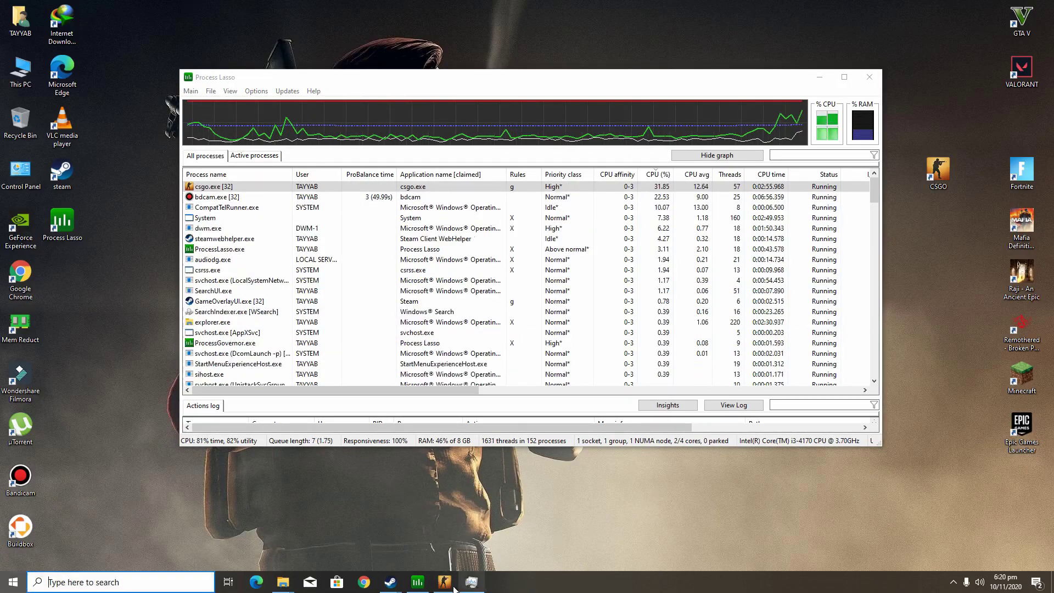
pyautogui.press('super')
pyautogui.click(465, 89)
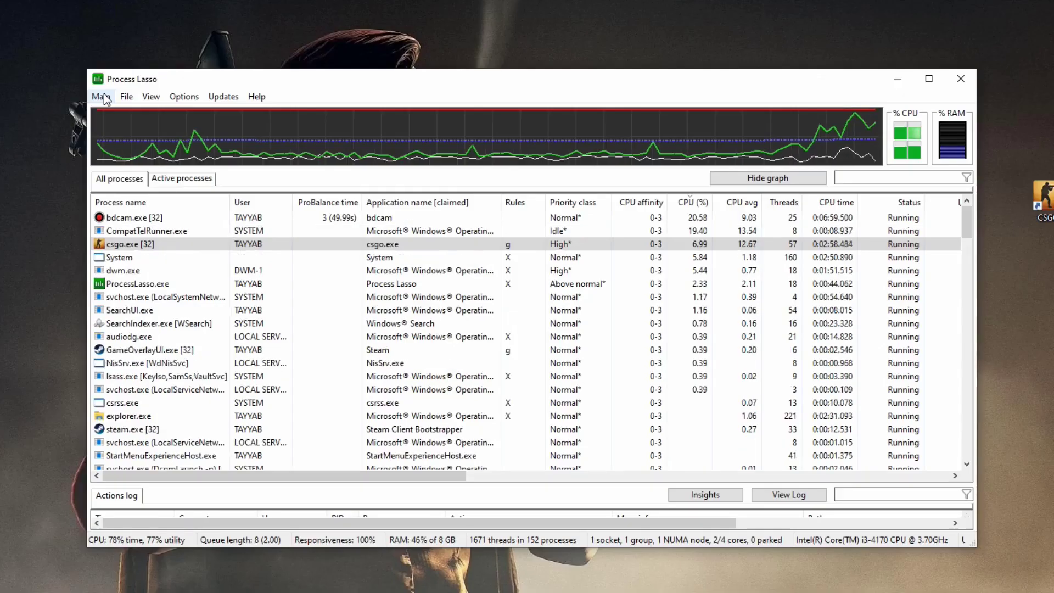
# - Choose the active power profile in Process Lasso and enable ProBalance
pyautogui.click(100, 96)
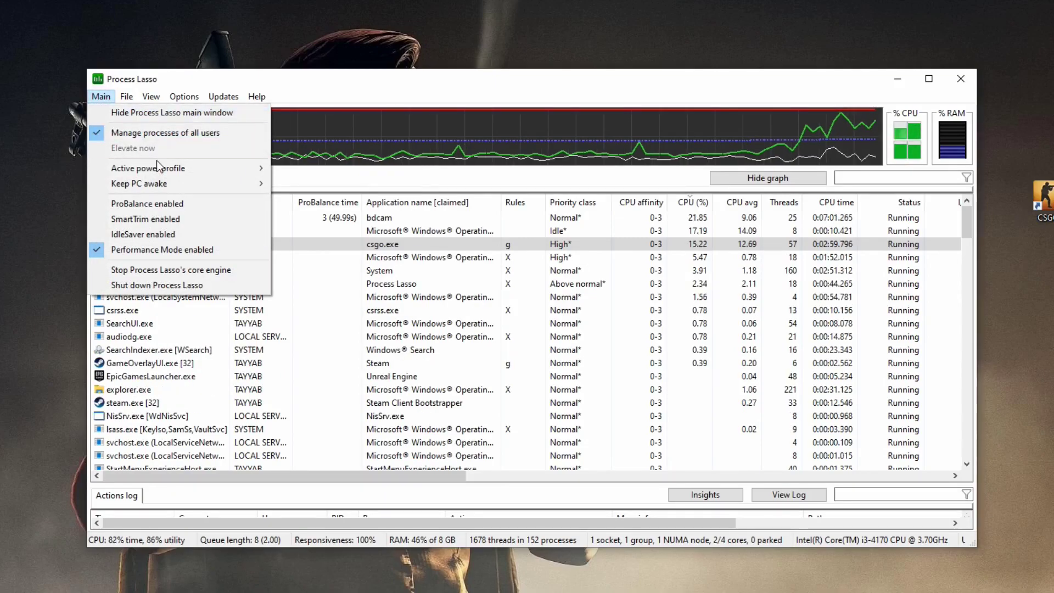
pyautogui.moveTo(164, 168)
pyautogui.click(324, 182)
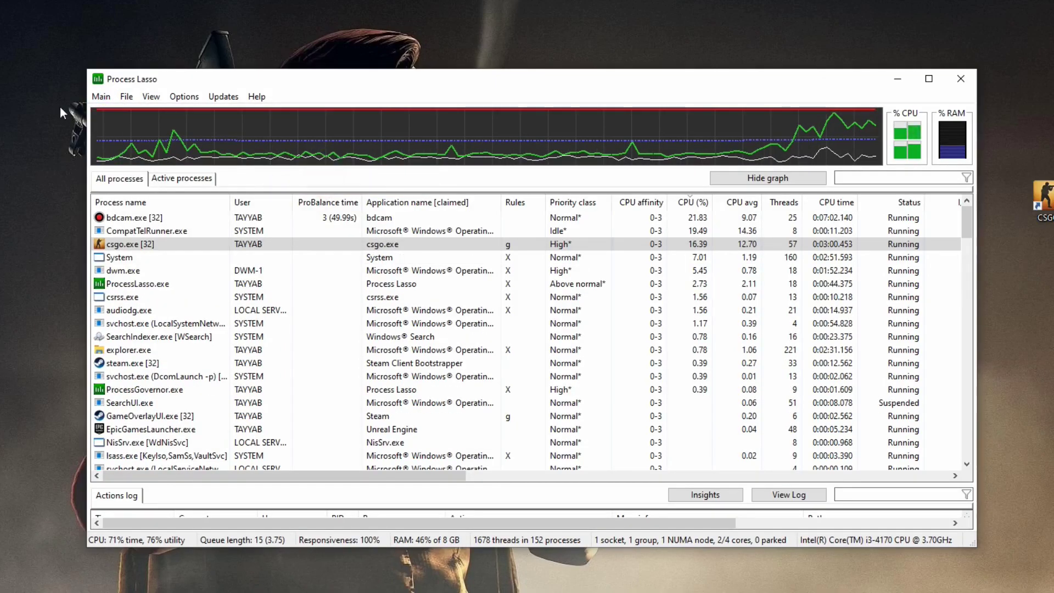
pyautogui.click(100, 96)
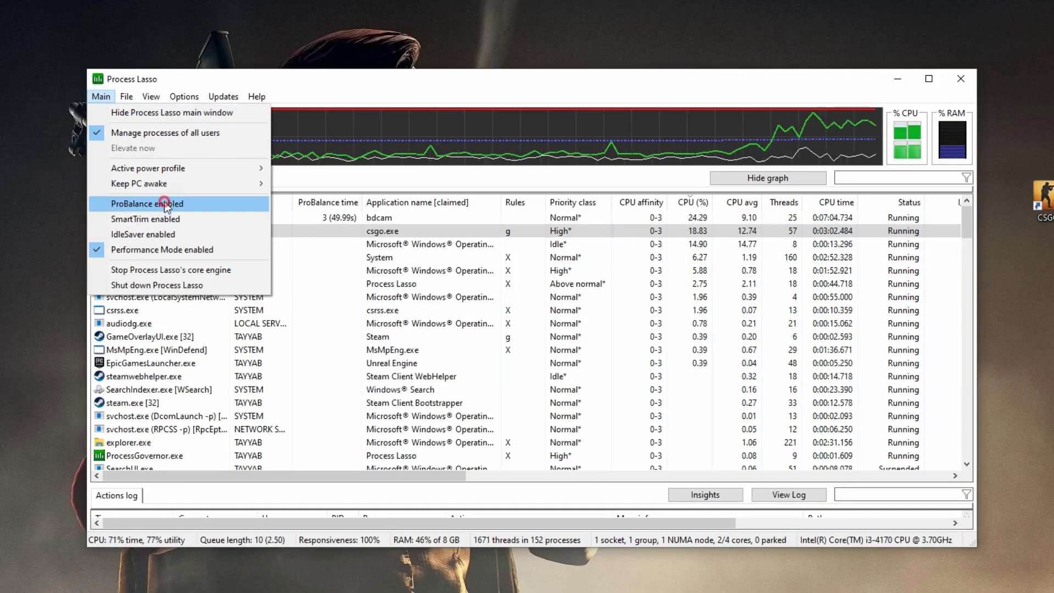
pyautogui.click(160, 203)
# - Try to turn off Performance Mode in Process Lasso
pyautogui.click(100, 97)
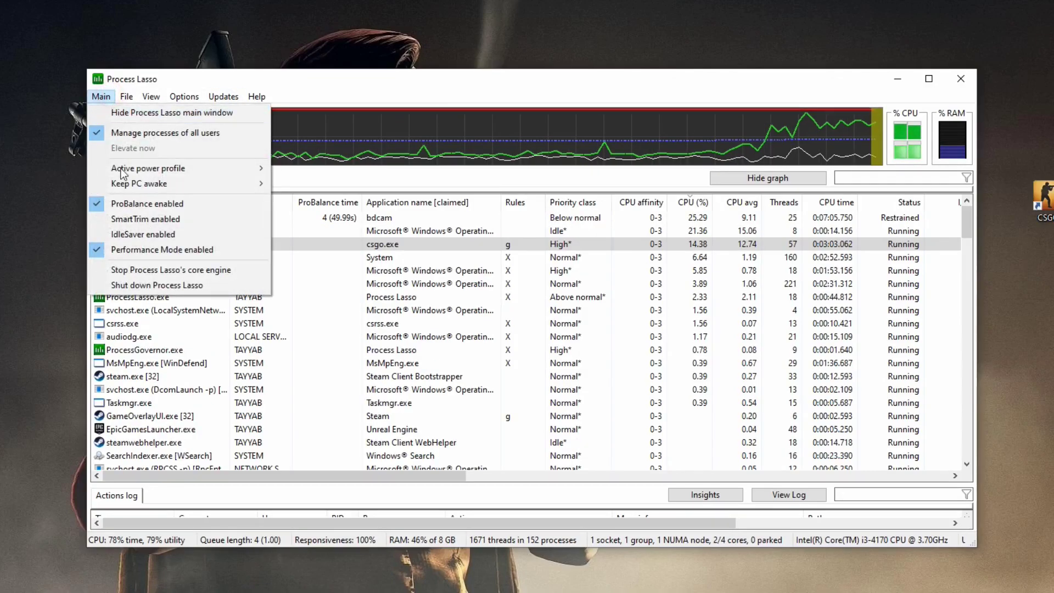
pyautogui.click(161, 249)
pyautogui.click(637, 409)
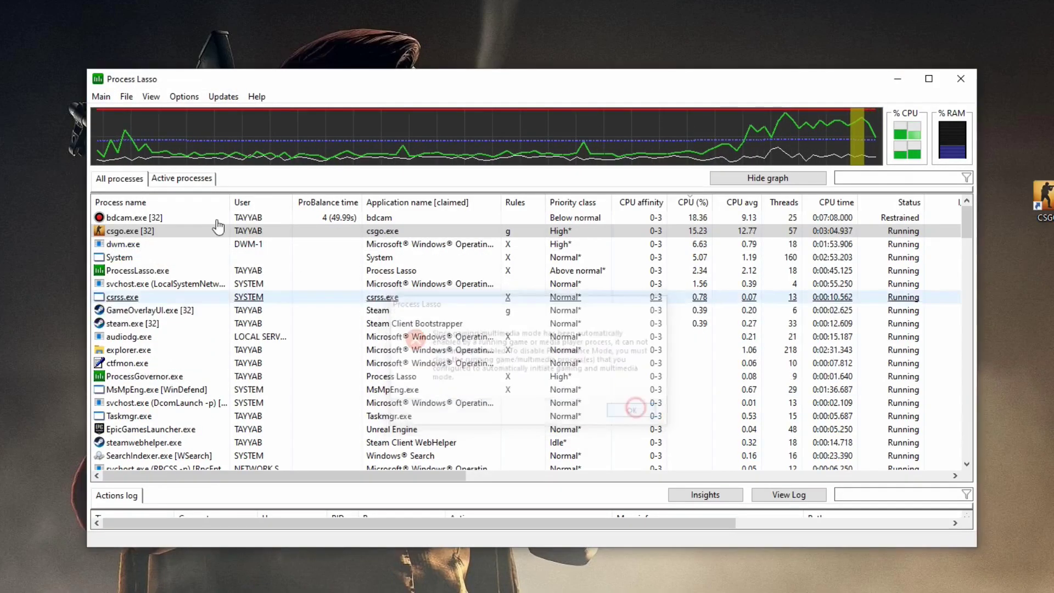
pyautogui.click(100, 97)
# - Try to open the CPU core parking configuration and accept the offer to install ParkControl
pyautogui.moveTo(178, 98)
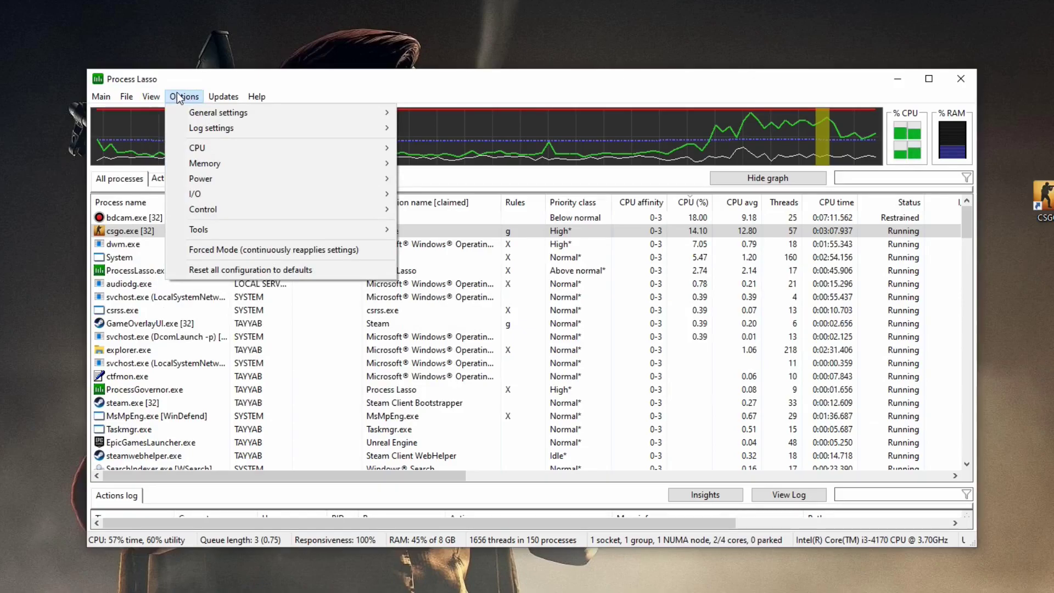
pyautogui.moveTo(230, 127)
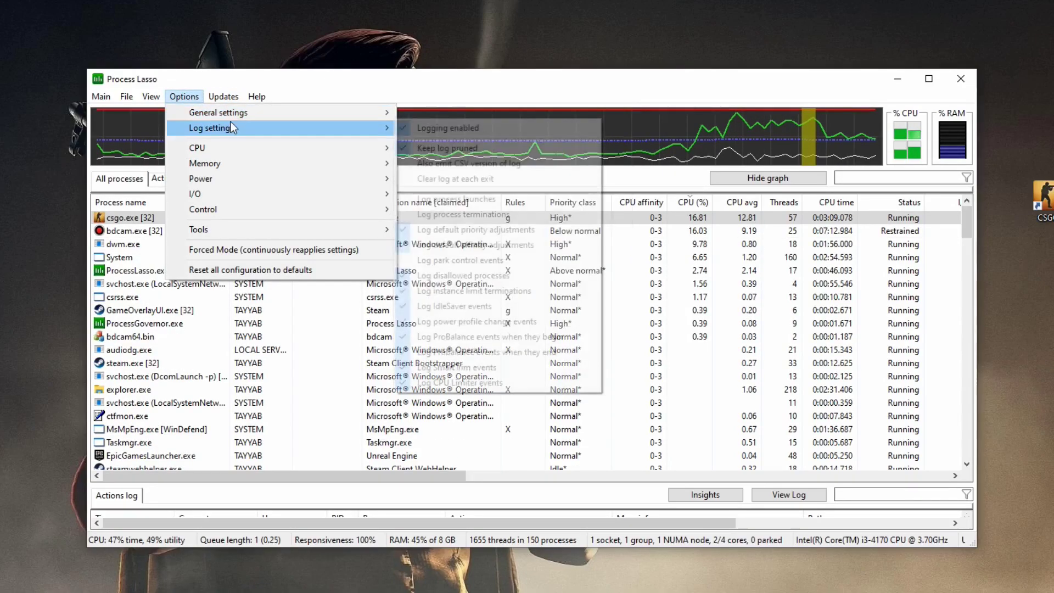
pyautogui.moveTo(288, 147)
pyautogui.moveTo(433, 146)
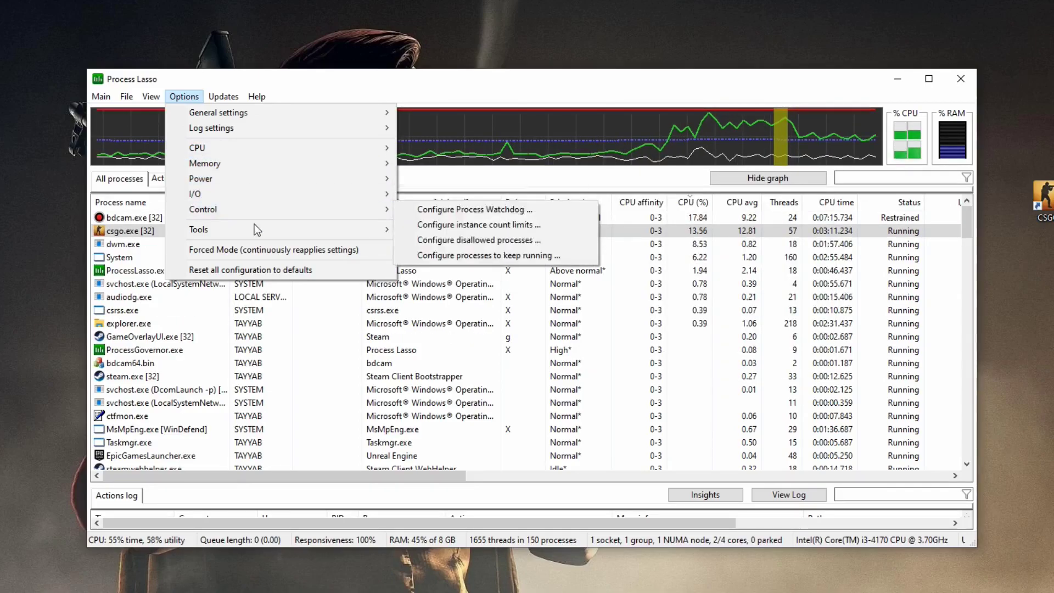
pyautogui.moveTo(259, 235)
pyautogui.click(470, 230)
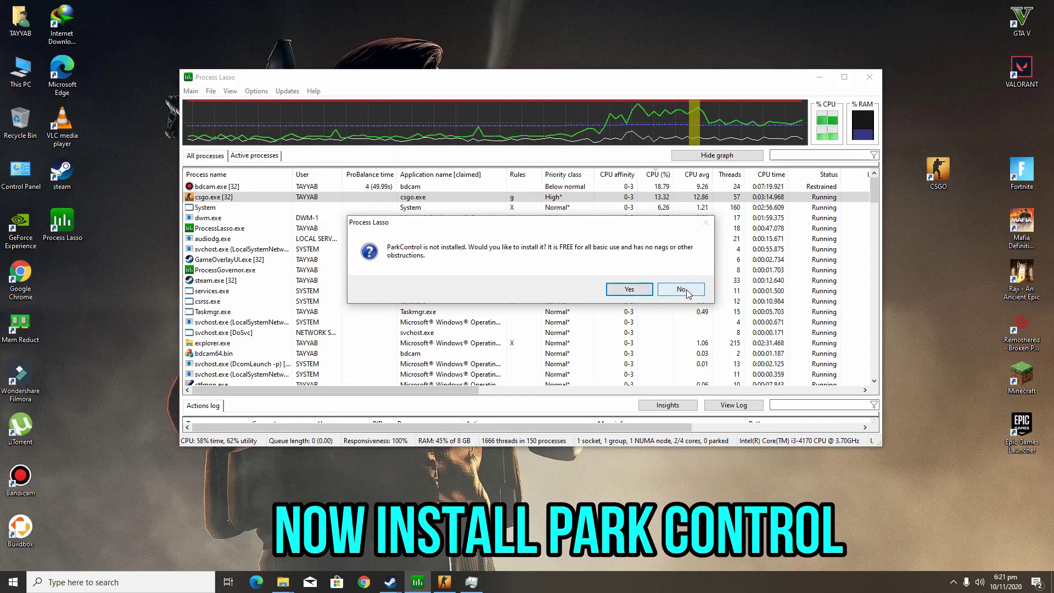
pyautogui.click(645, 292)
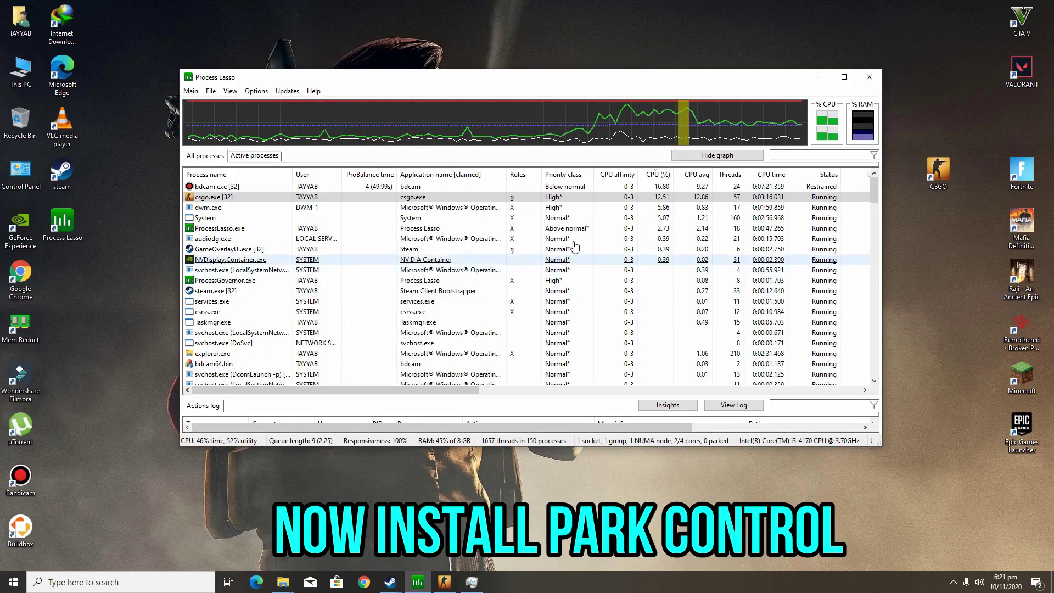
# - Open the Park Control folder inside CSGO Optimization from the desktop CSGO FPS boost folder, and close the ParkControl web page
pyautogui.click(820, 77)
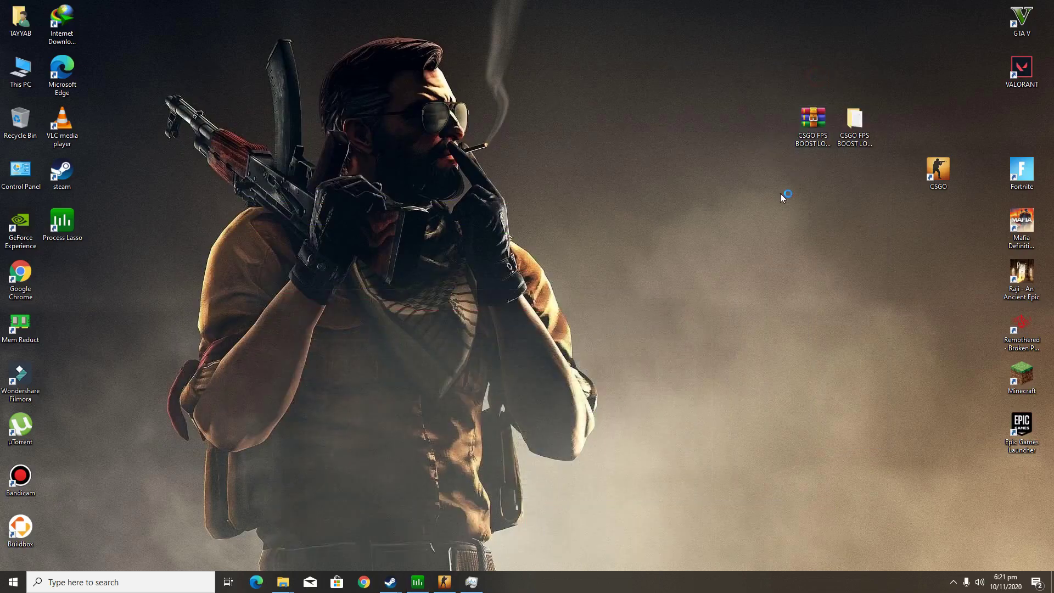
pyautogui.doubleClick(856, 125)
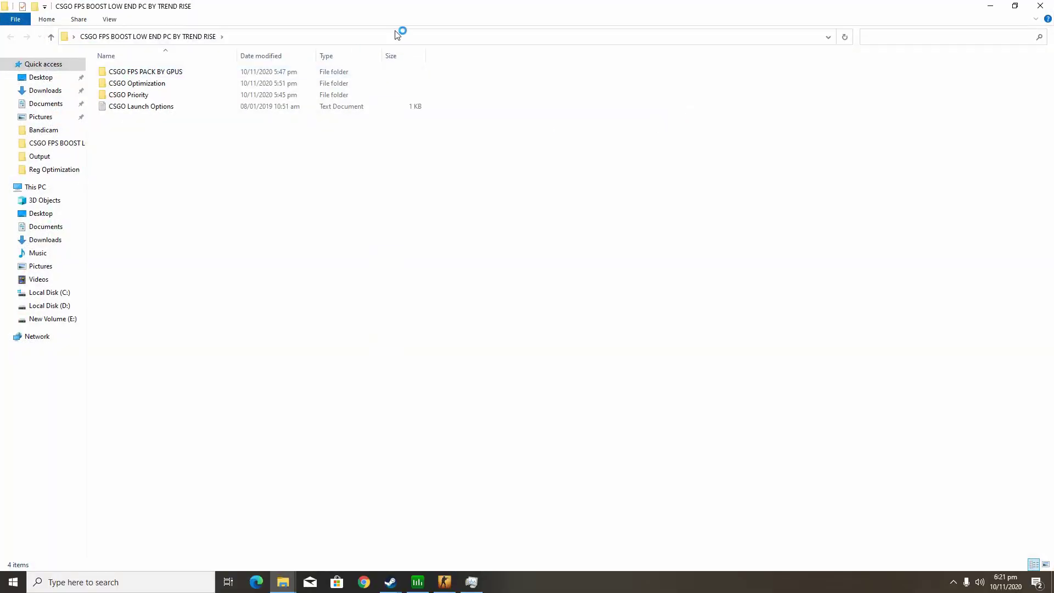
pyautogui.doubleClick(151, 84)
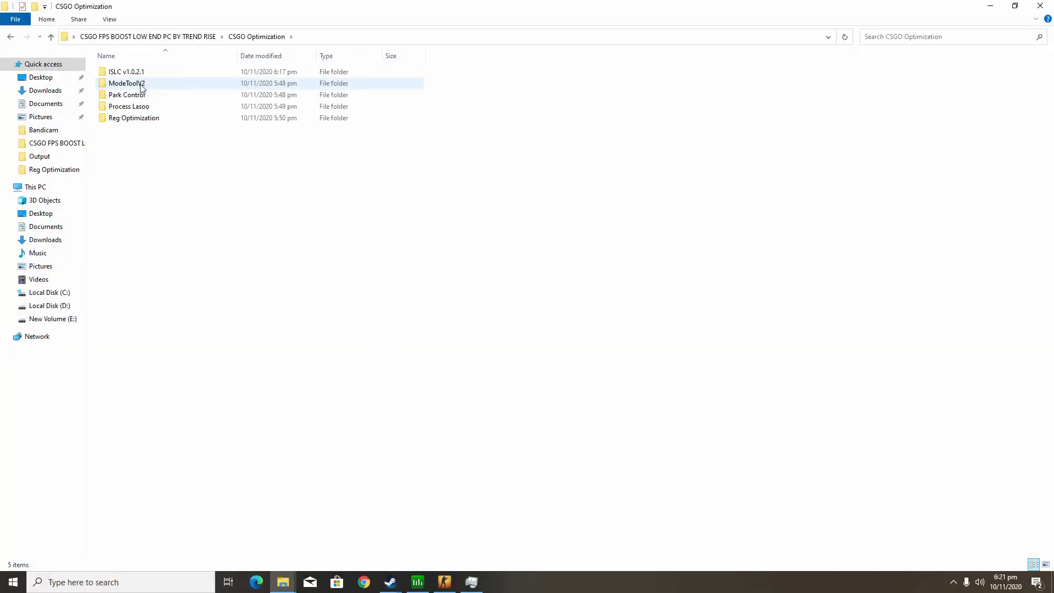
pyautogui.doubleClick(142, 96)
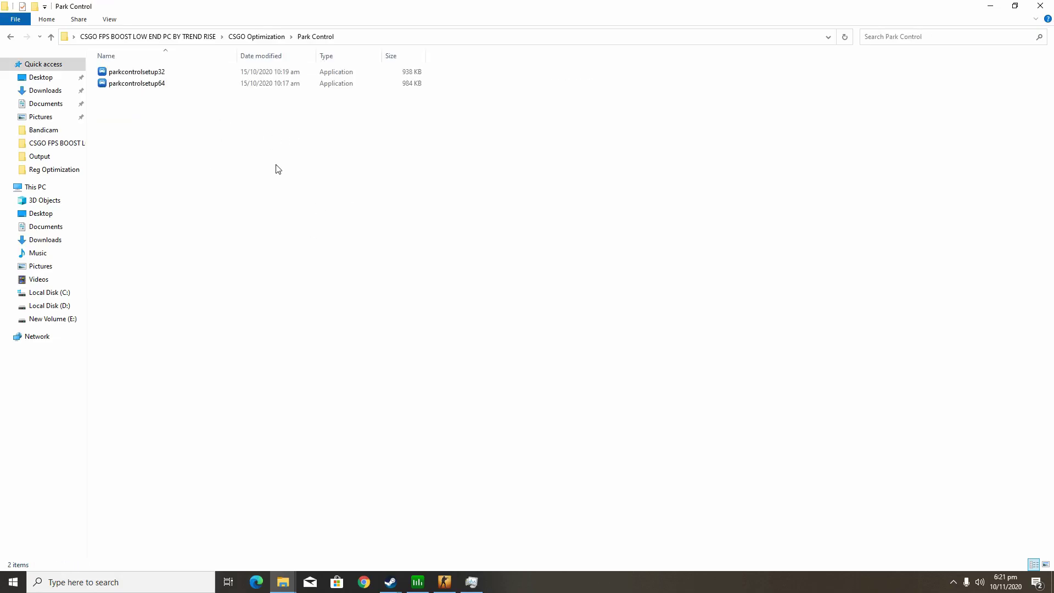
pyautogui.rightClick(133, 163)
pyautogui.click(183, 213)
pyautogui.click(257, 581)
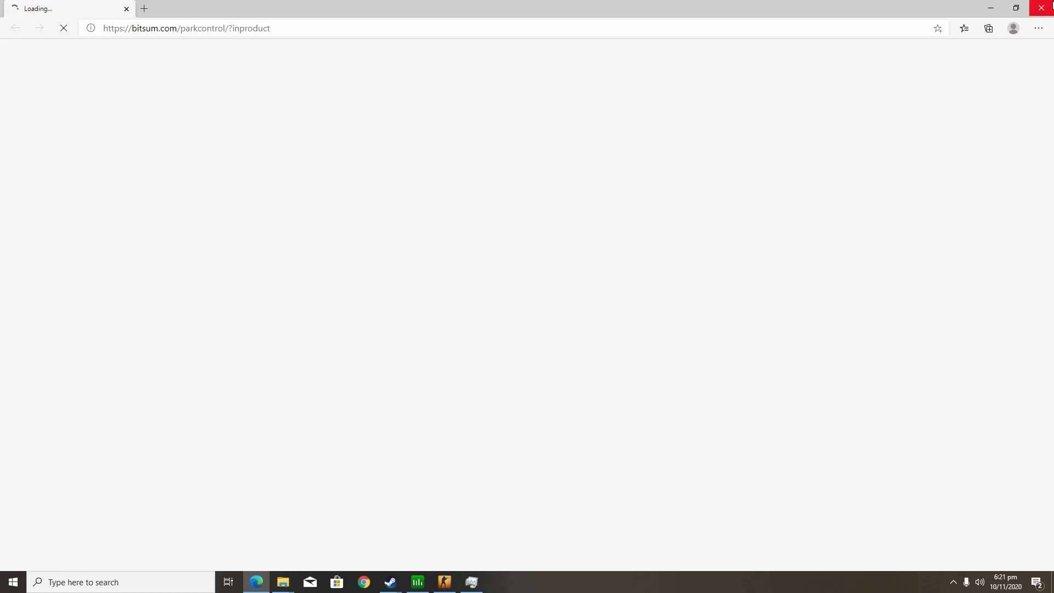
pyautogui.click(1050, 4)
# - Run parkcontrolsetup64 as administrator and complete the ParkControl installation in English
pyautogui.rightClick(127, 84)
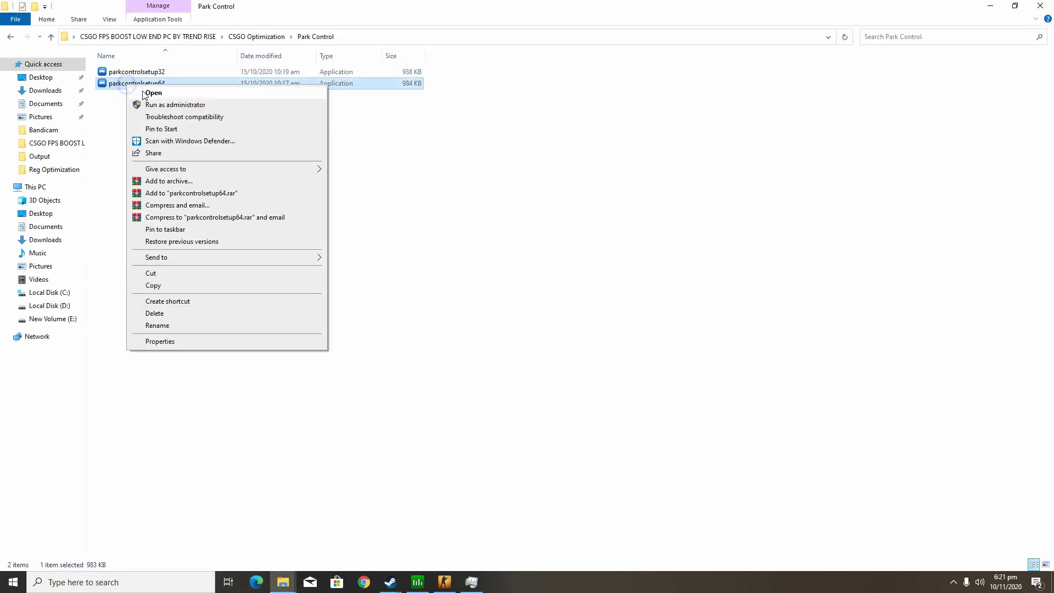
pyautogui.click(164, 106)
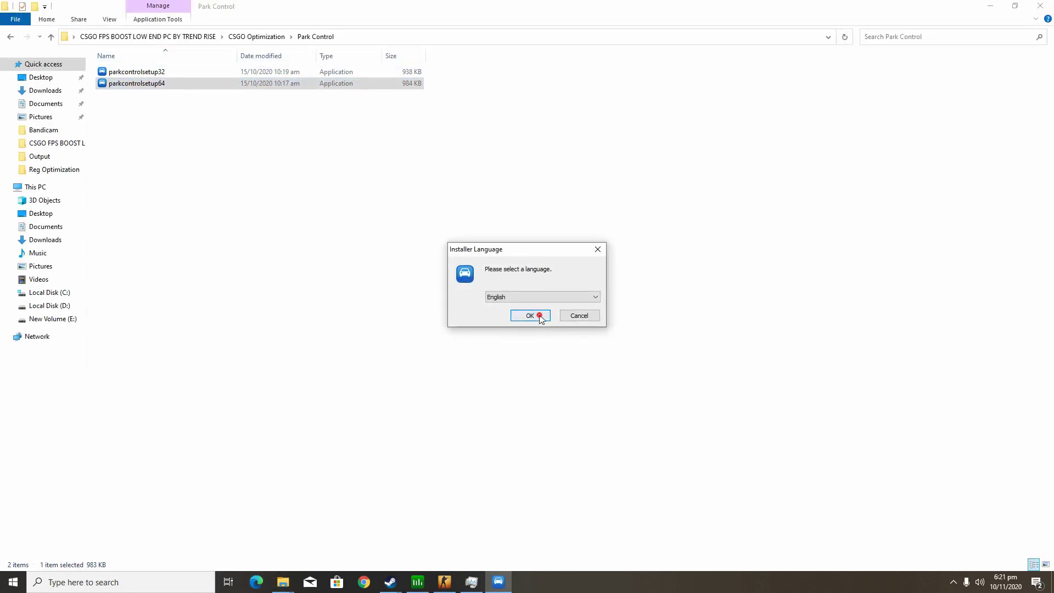
pyautogui.click(530, 316)
pyautogui.click(594, 379)
pyautogui.click(594, 378)
pyautogui.click(594, 378)
pyautogui.click(594, 378)
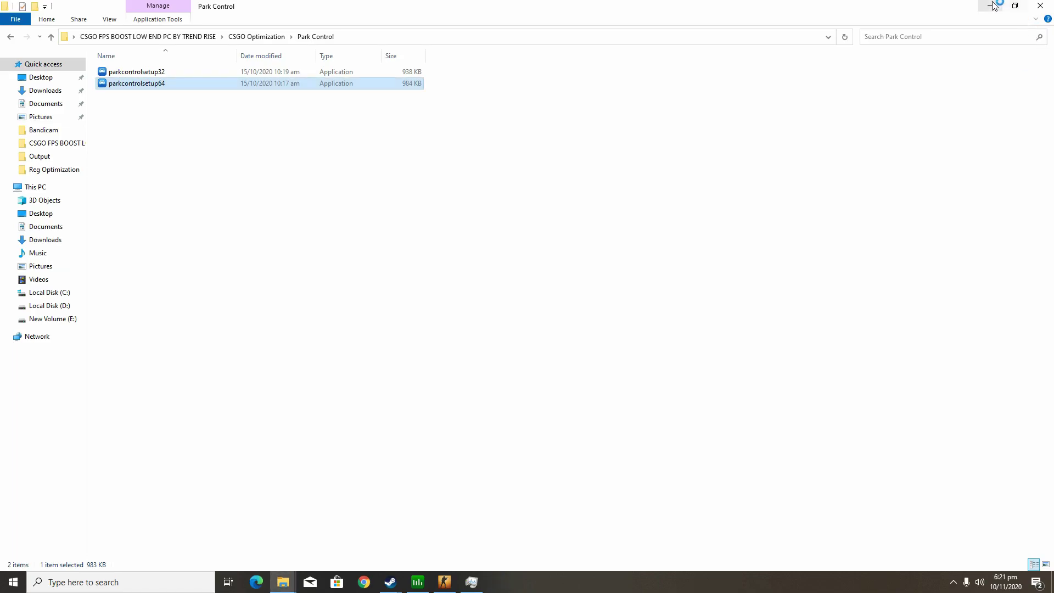
# - Switch back to Process Lasso, open its CPU core parking configuration, and close the Process Lasso window
pyautogui.click(991, 6)
pyautogui.rightClick(538, 179)
pyautogui.click(586, 207)
pyautogui.click(410, 580)
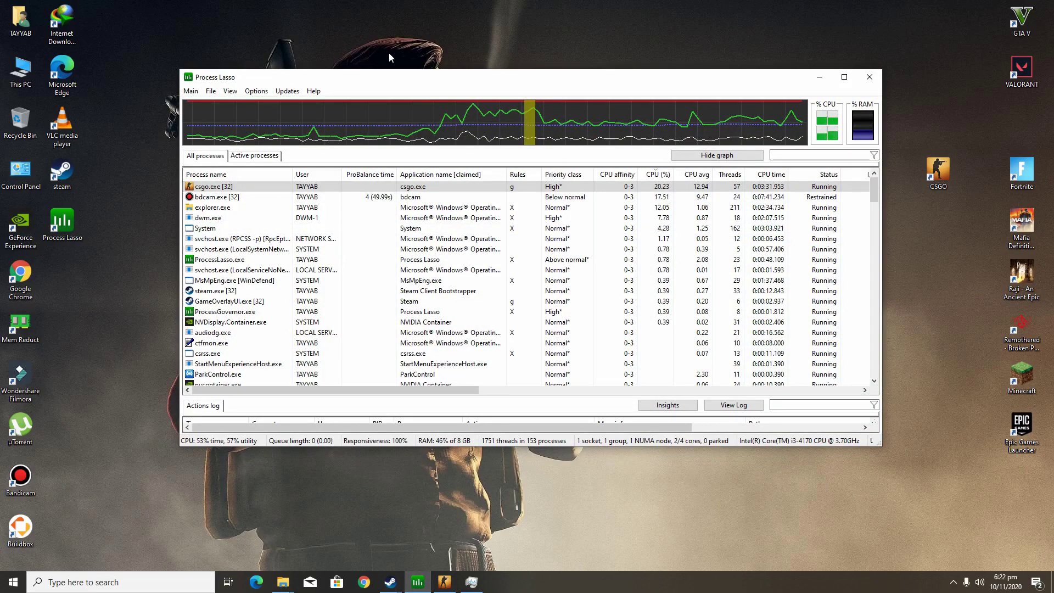
pyautogui.click(253, 87)
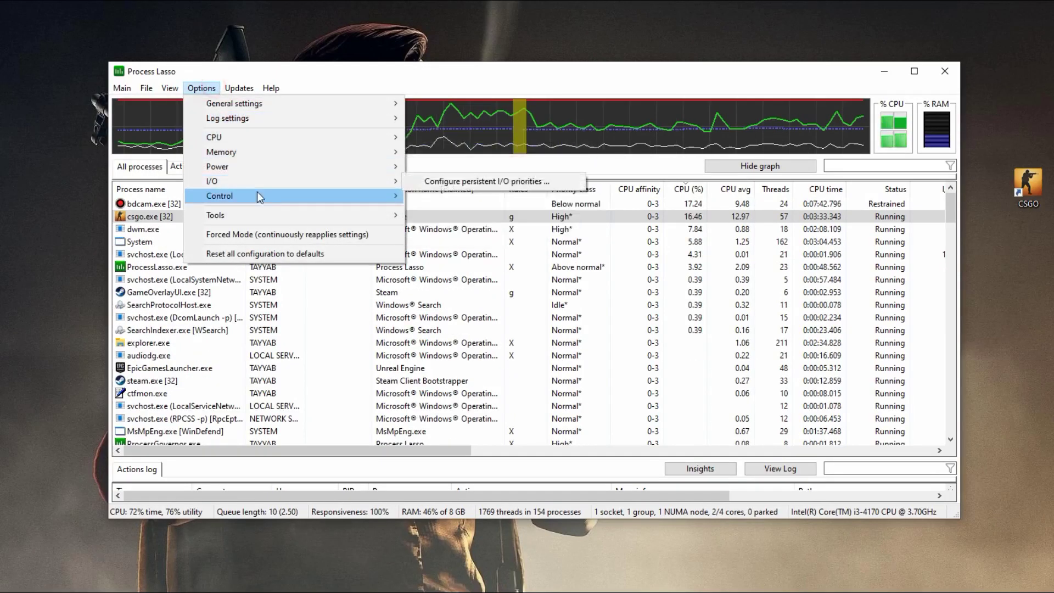
pyautogui.moveTo(353, 217)
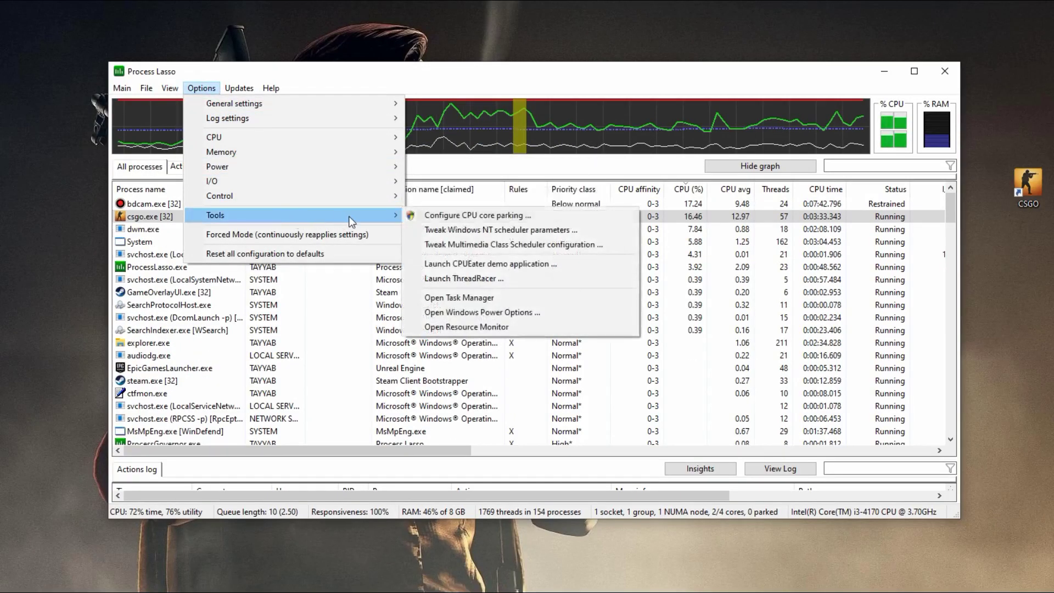
pyautogui.click(454, 217)
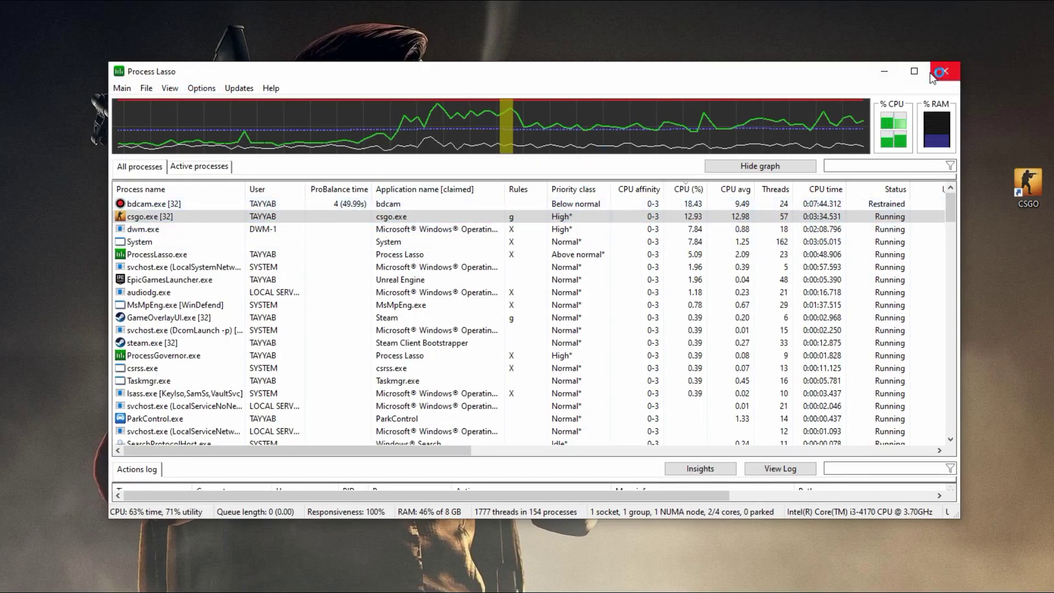
pyautogui.click(939, 72)
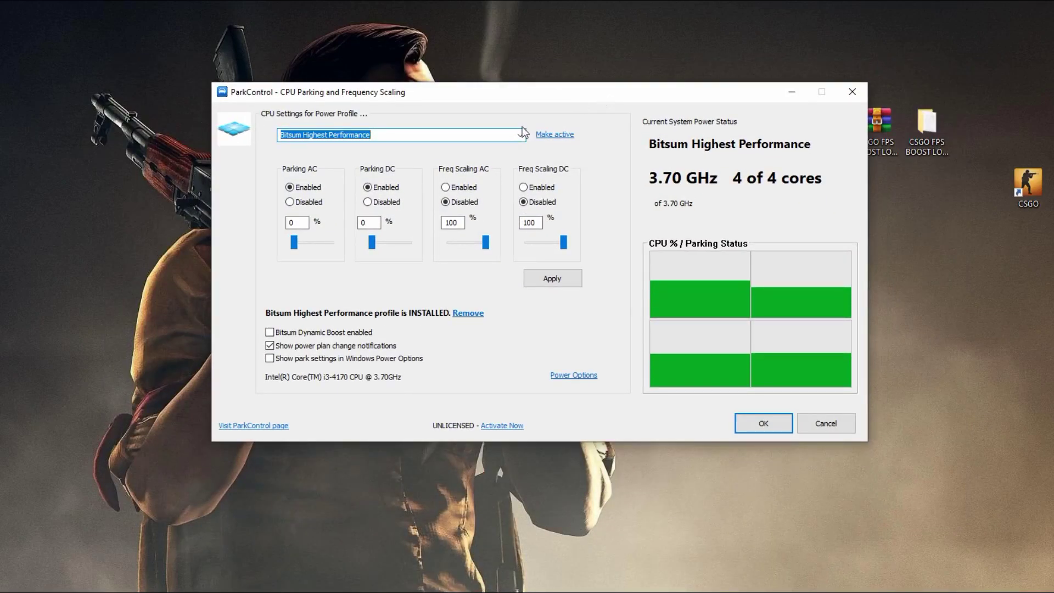
# - For the Bitsum Highest Performance profile, disable Parking AC and DC, keeping parking and frequency scaling at 100% for both
pyautogui.click(523, 134)
pyautogui.click(301, 188)
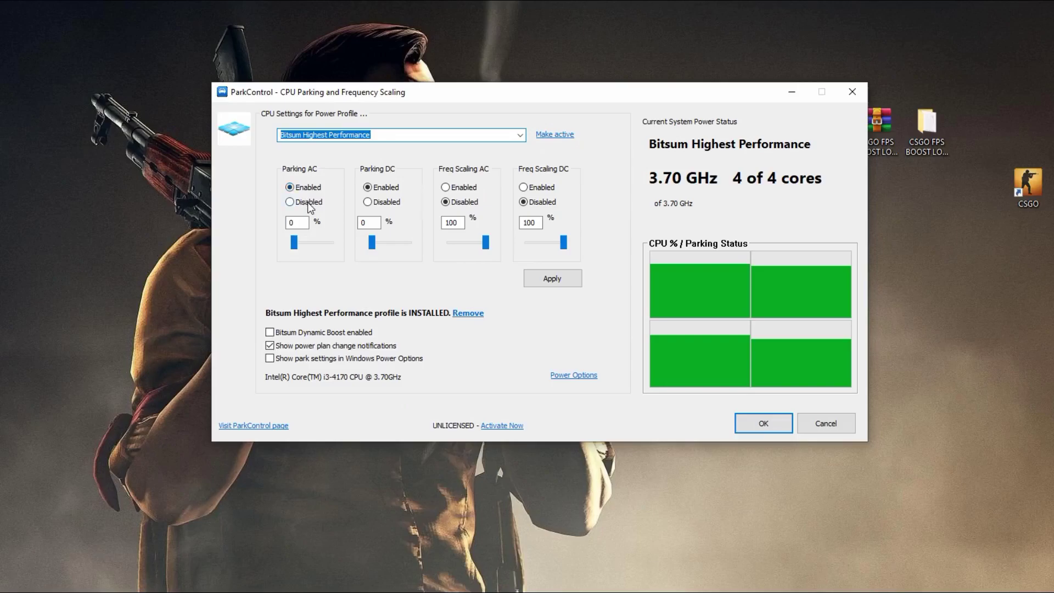
pyautogui.click(307, 202)
pyautogui.click(376, 202)
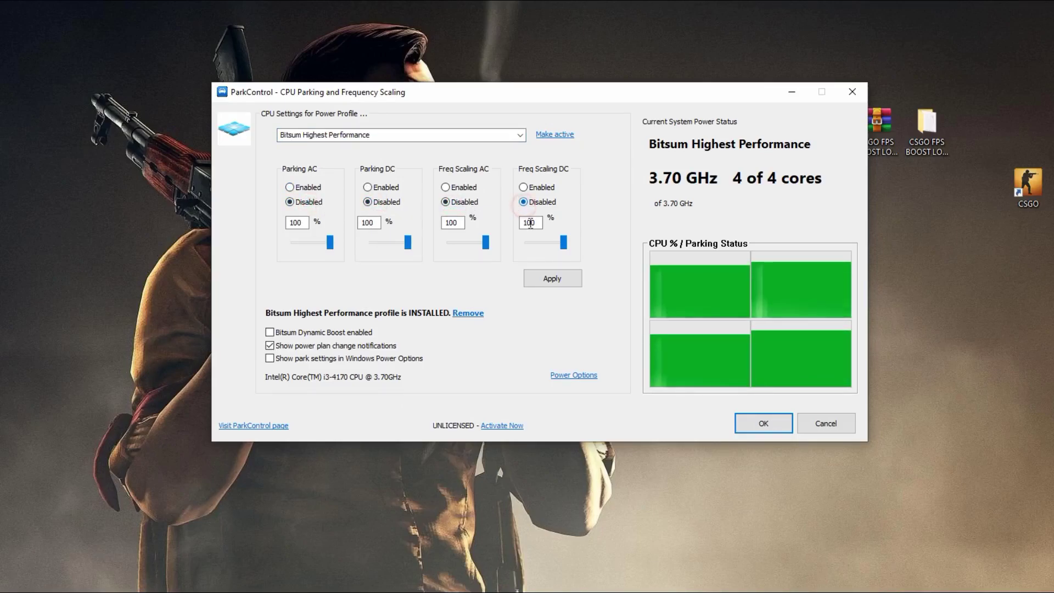
pyautogui.click(480, 243)
pyautogui.click(563, 241)
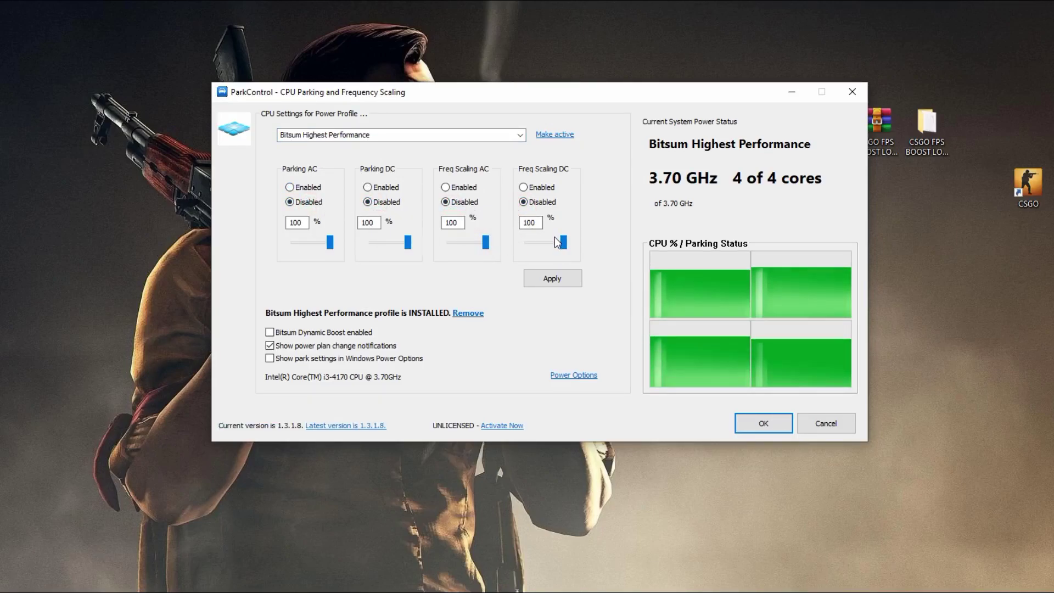
pyautogui.click(328, 242)
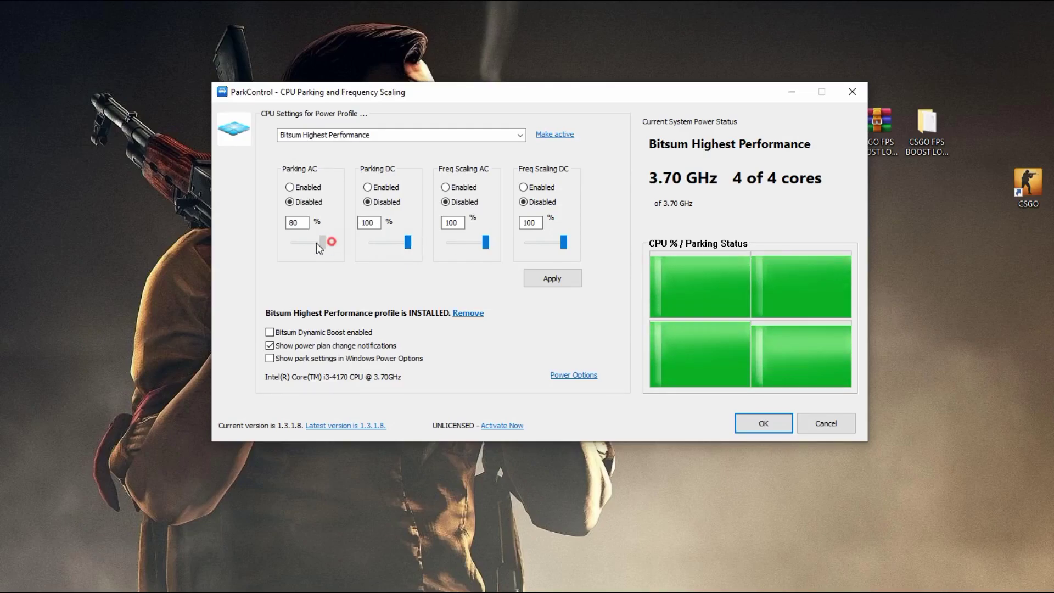
# - Enable Bitsum Dynamic Boost with Bitsum Highest Performance as the profile used when the PC is idle
pyautogui.click(267, 332)
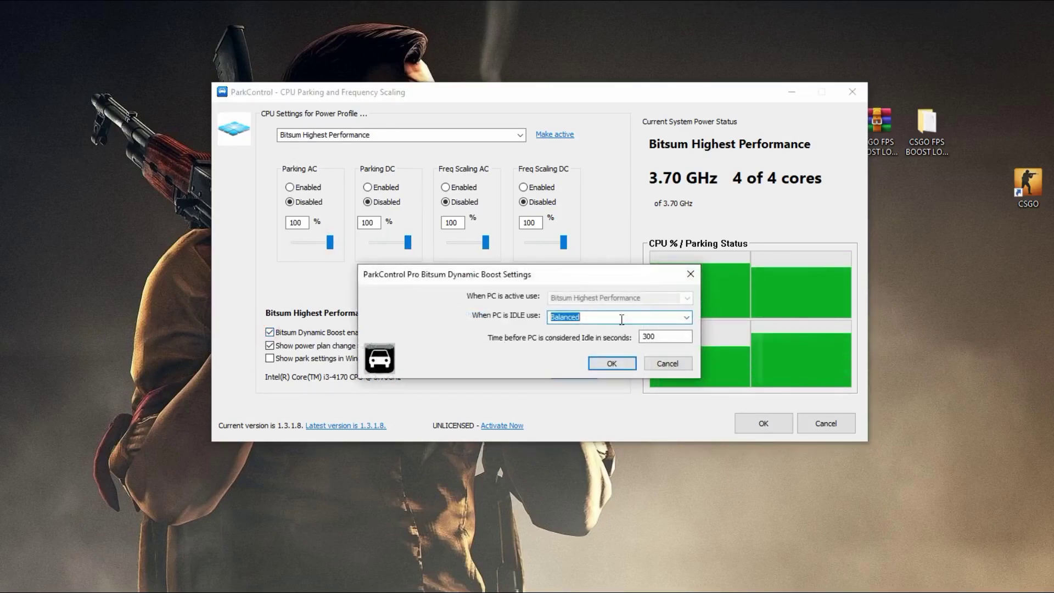
pyautogui.click(604, 340)
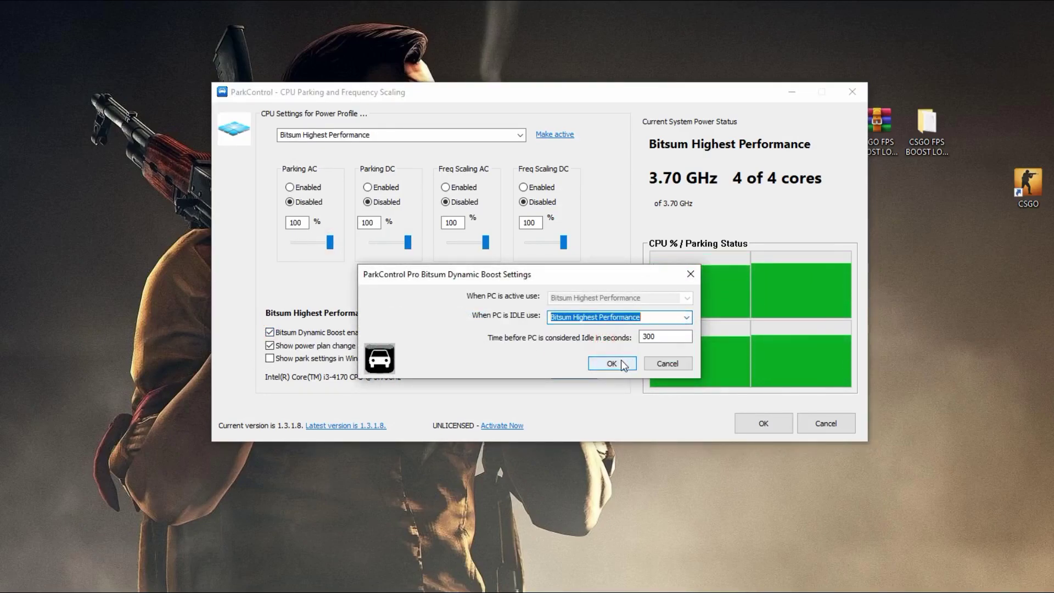
pyautogui.click(620, 360)
# - Show park settings in Windows Power Options, apply the ParkControl settings and close its window
pyautogui.click(340, 357)
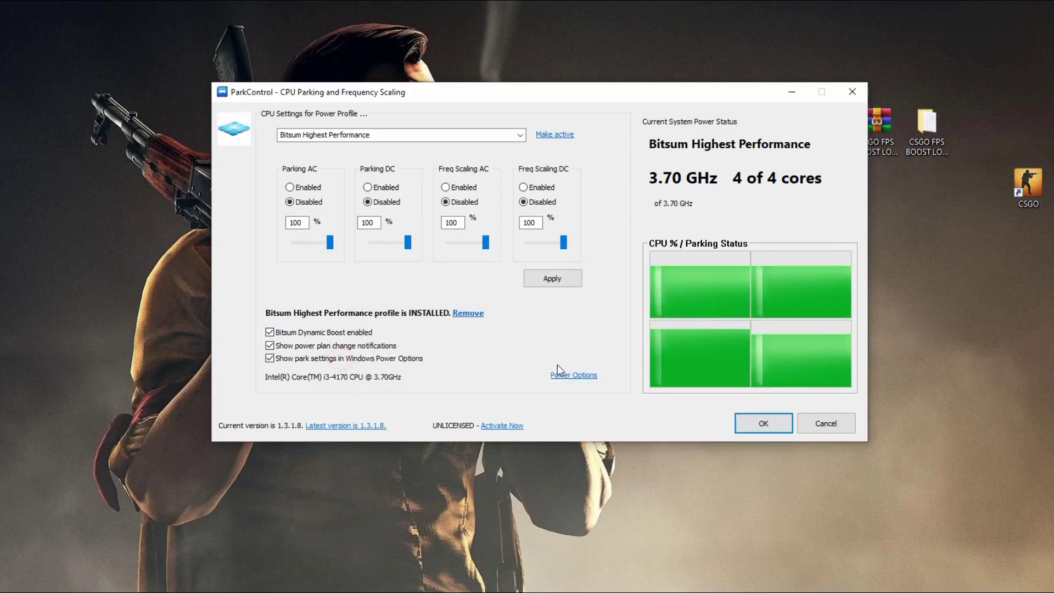
pyautogui.click(550, 280)
pyautogui.click(595, 289)
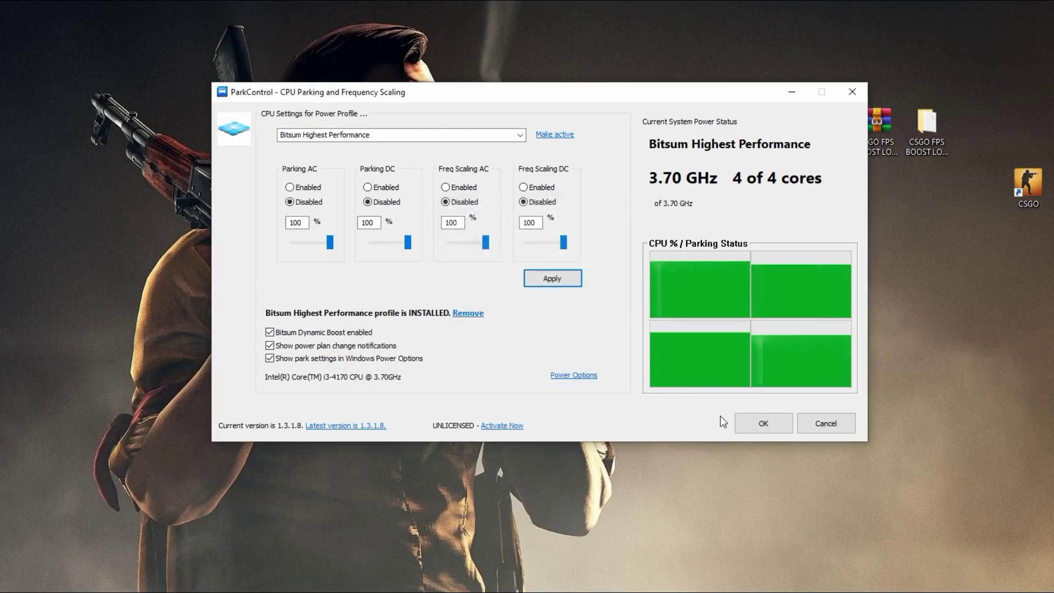
pyautogui.click(757, 426)
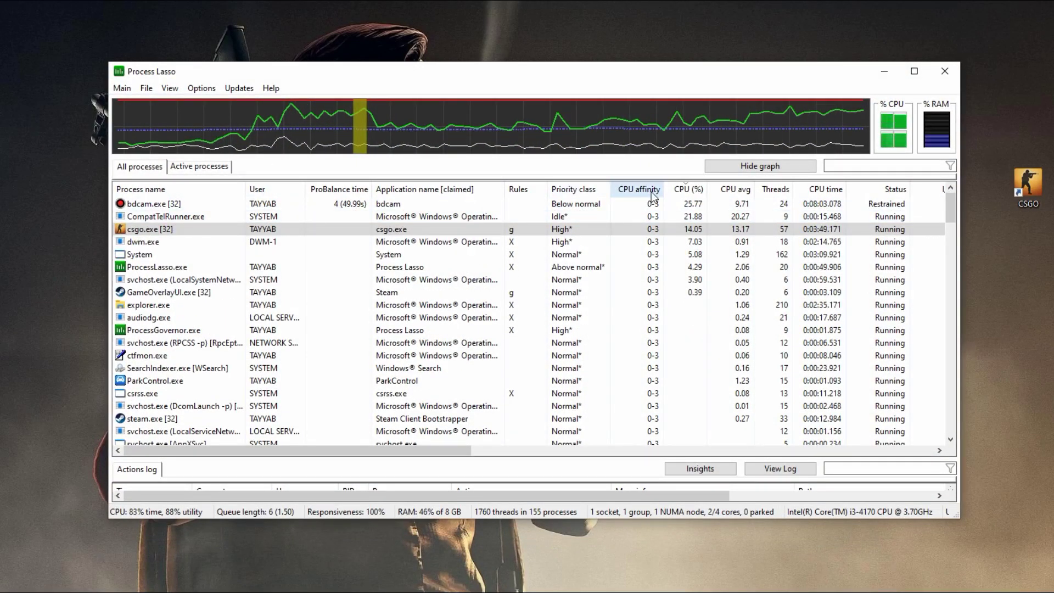
# - Set the priority class of csgo.exe to always be High
pyautogui.scroll(-3, 648, 196)
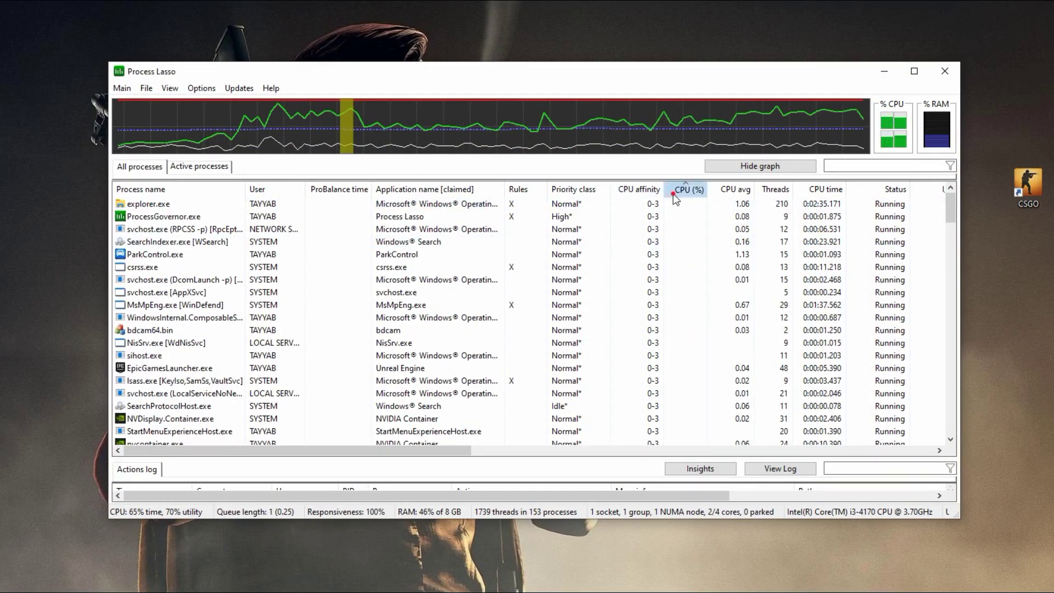
pyautogui.click(673, 192)
pyautogui.click(134, 217)
pyautogui.rightClick(136, 217)
pyautogui.moveTo(170, 230)
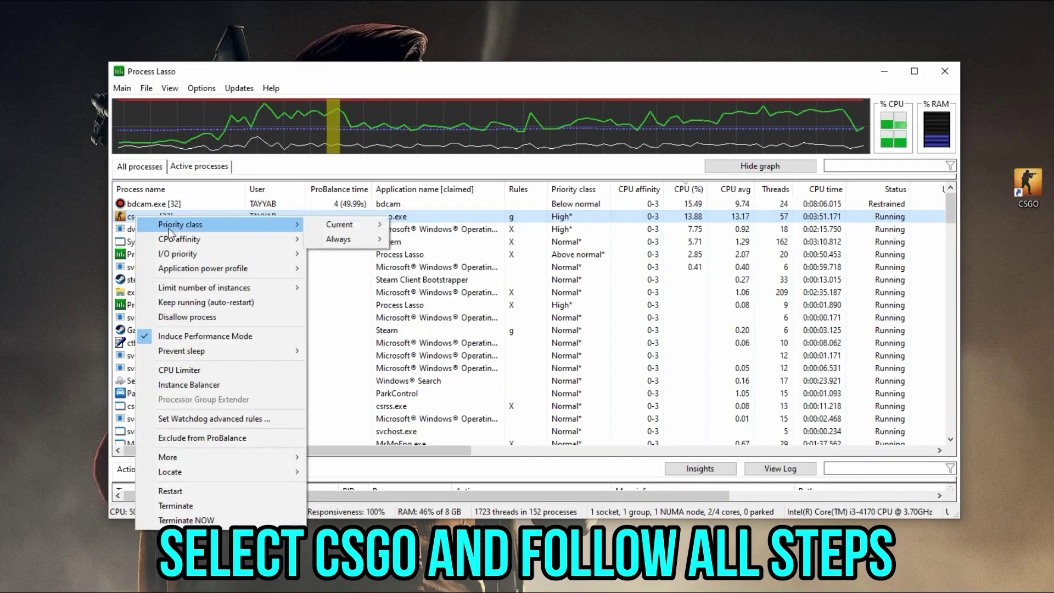
pyautogui.moveTo(357, 238)
pyautogui.click(431, 274)
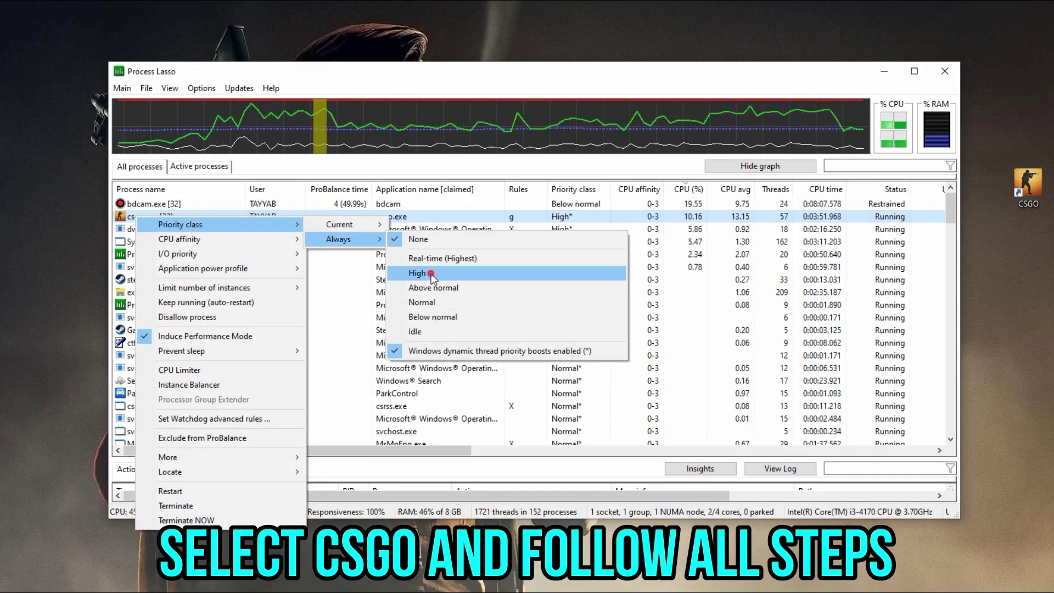
# - Set the I/O priority of csgo.exe to always be High
pyautogui.rightClick(165, 218)
pyautogui.moveTo(222, 231)
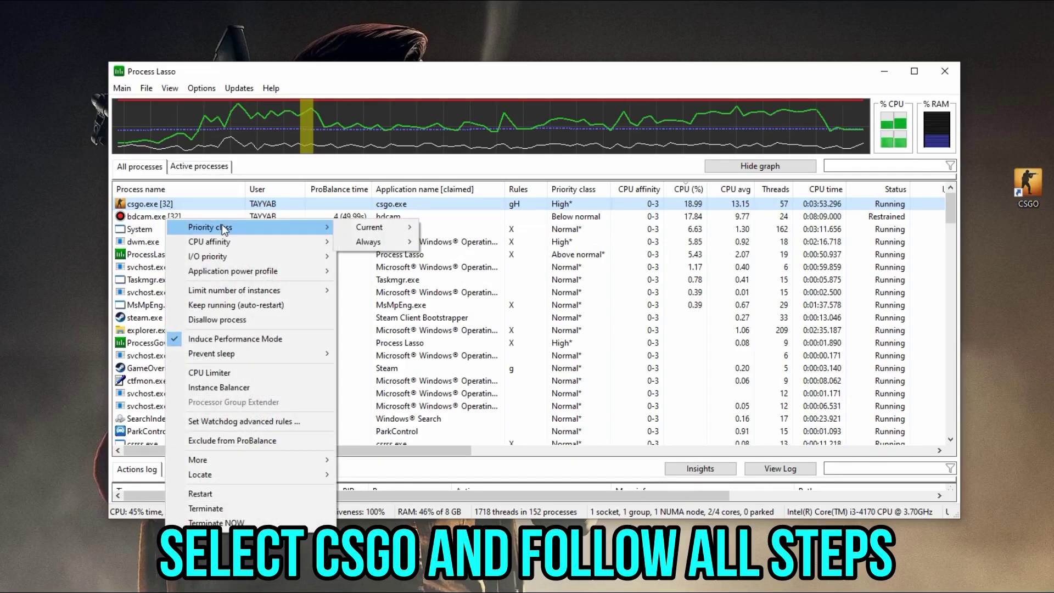
pyautogui.moveTo(308, 256)
pyautogui.moveTo(382, 279)
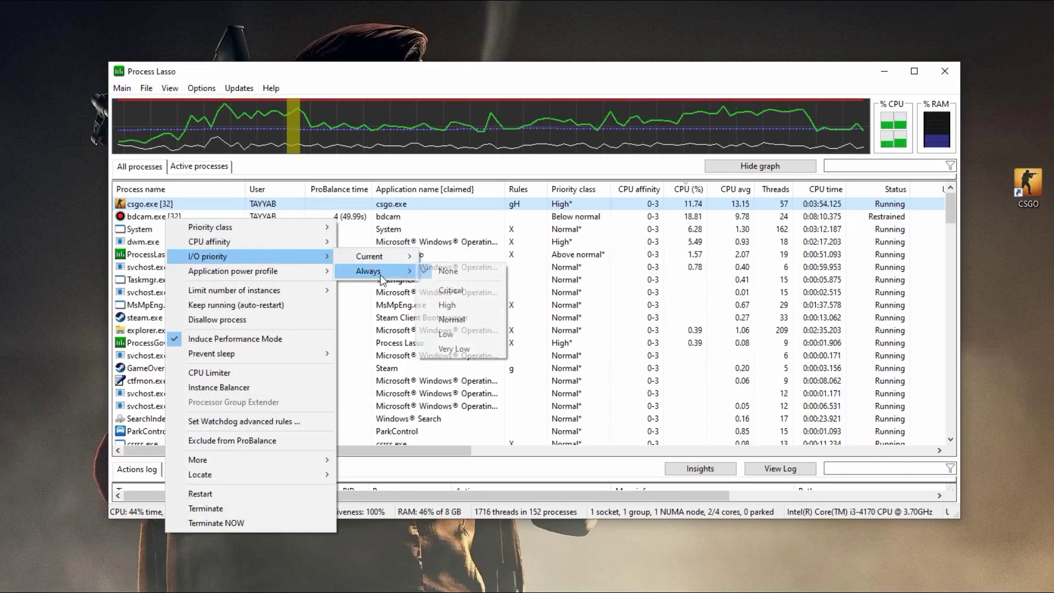
pyautogui.click(463, 318)
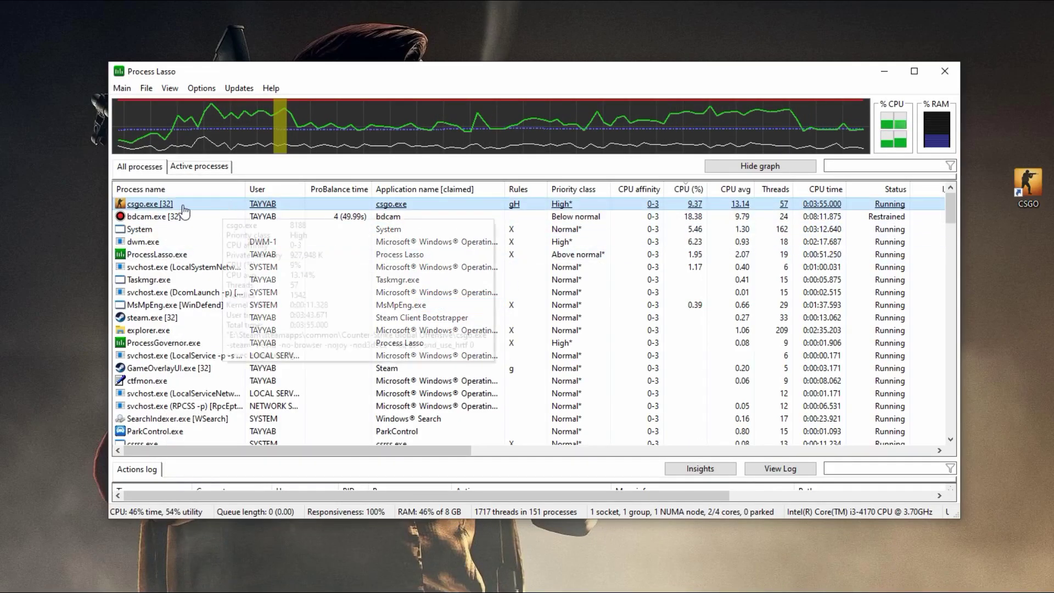
# - Assign a default application power profile to csgo.exe and dismiss the notice about it
pyautogui.rightClick(176, 205)
pyautogui.rightClick(137, 216)
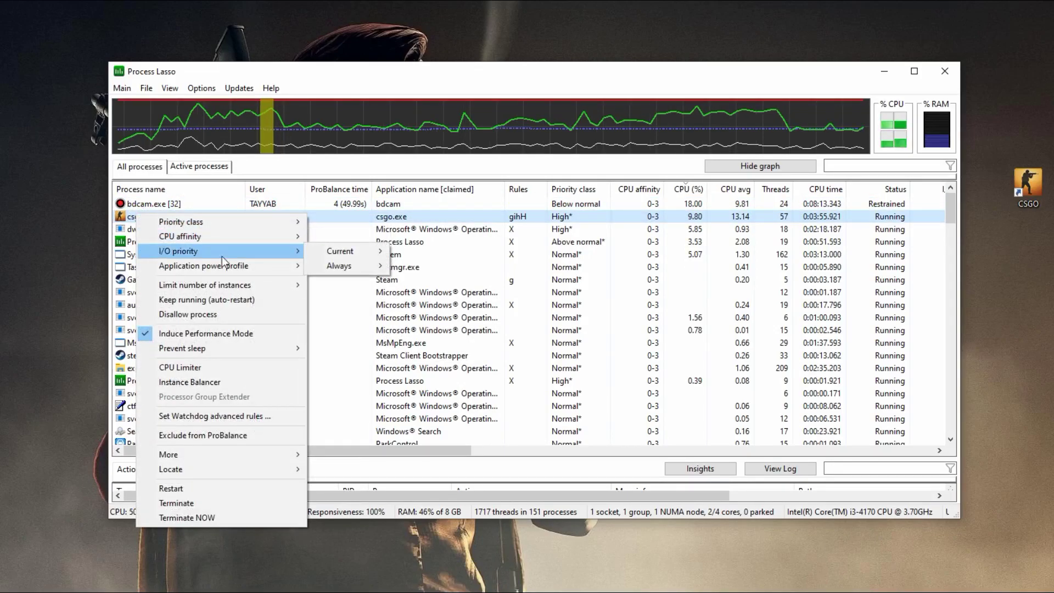
pyautogui.moveTo(243, 268)
pyautogui.click(367, 299)
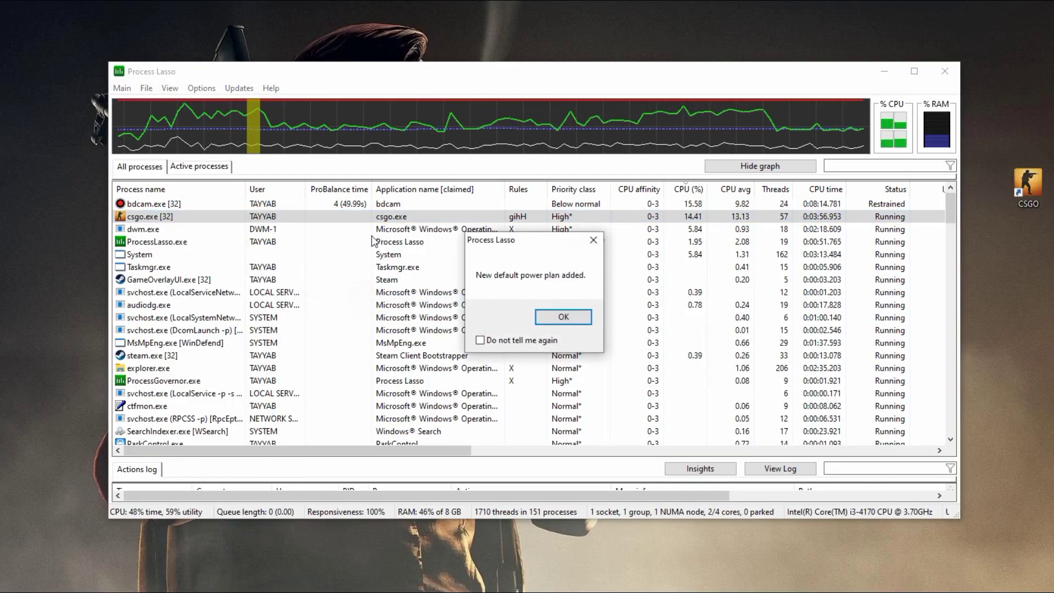
pyautogui.click(628, 313)
# - Add a CPU Limiter rule for csgo.exe at 98% CPU use, reducing by 1 core for 1 second, and save it
pyautogui.rightClick(165, 217)
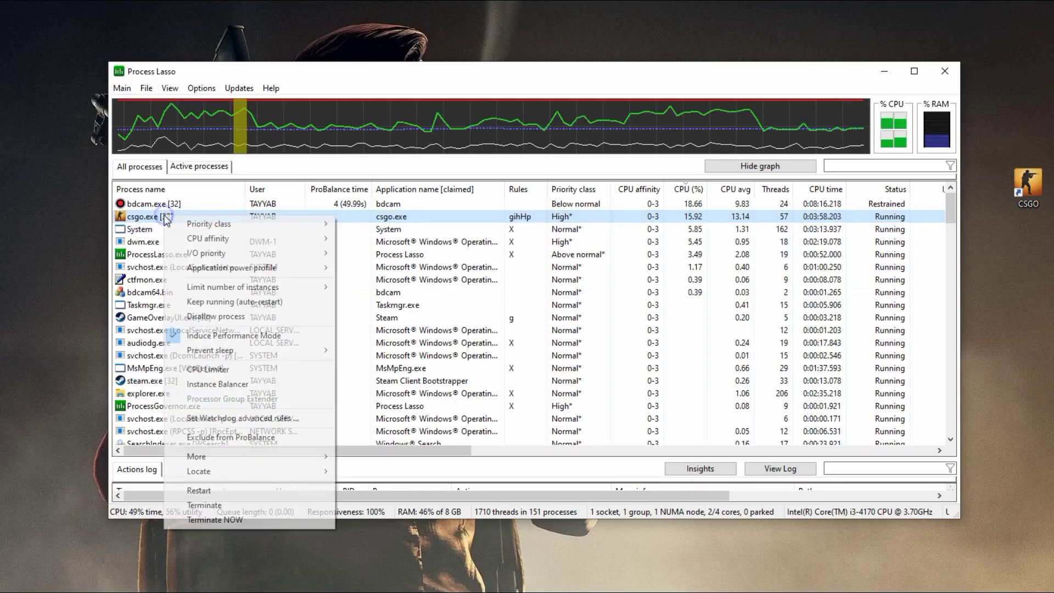
pyautogui.moveTo(272, 267)
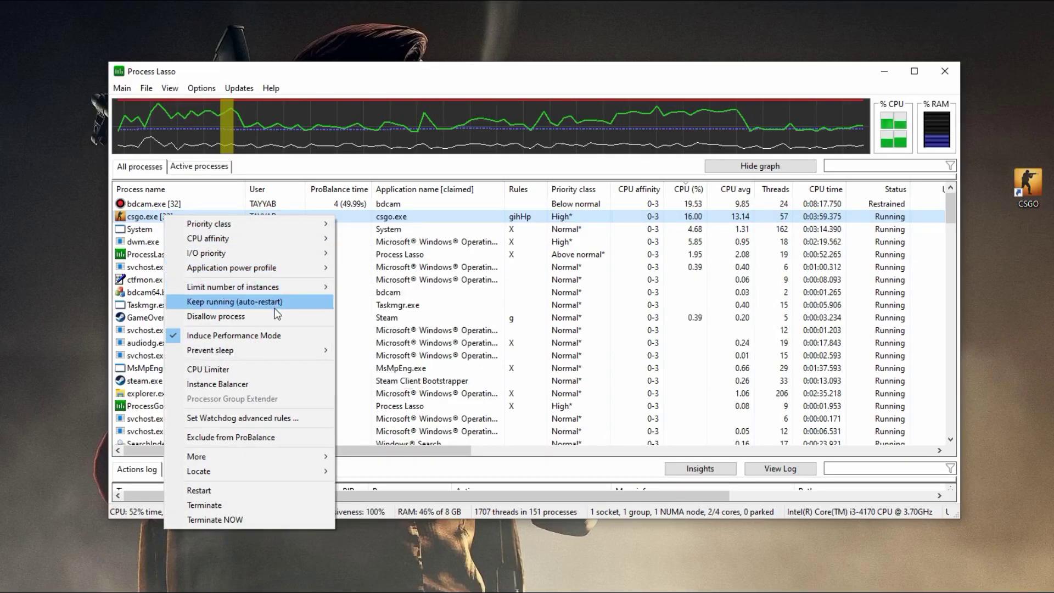
pyautogui.click(279, 367)
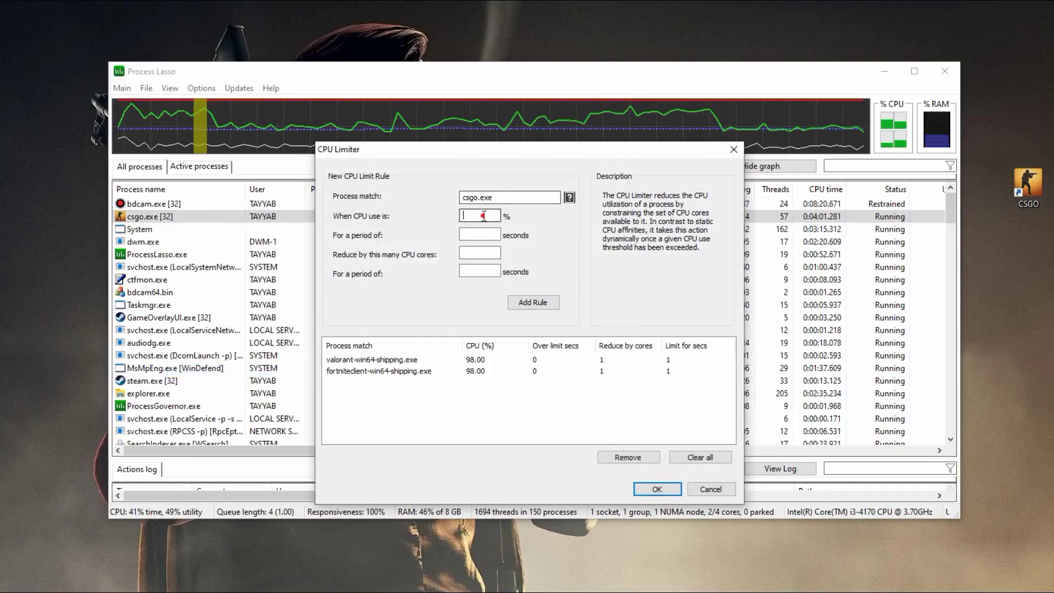
pyautogui.write('98')
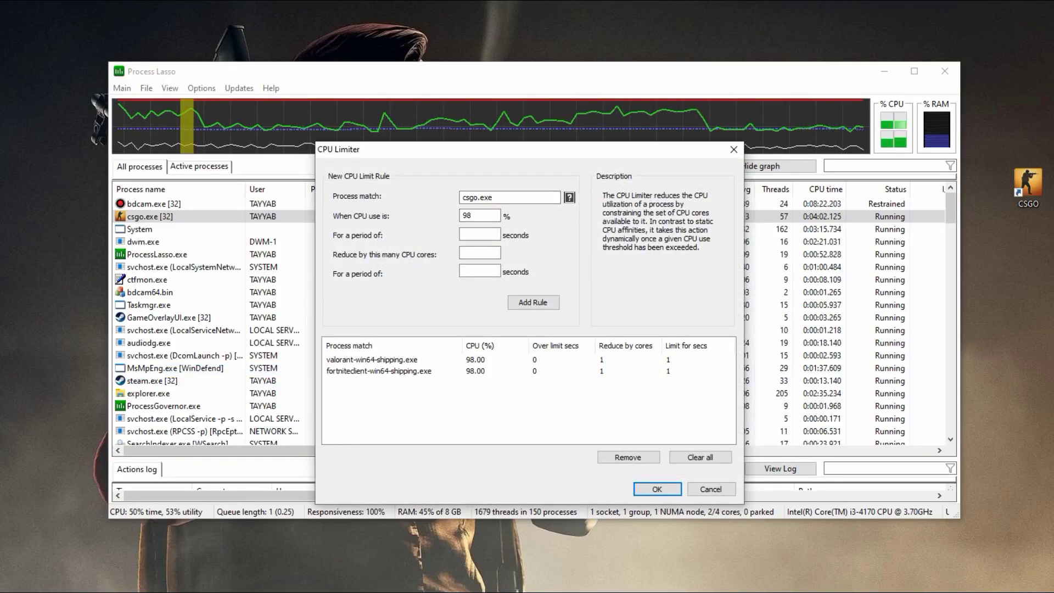
pyautogui.write('%')
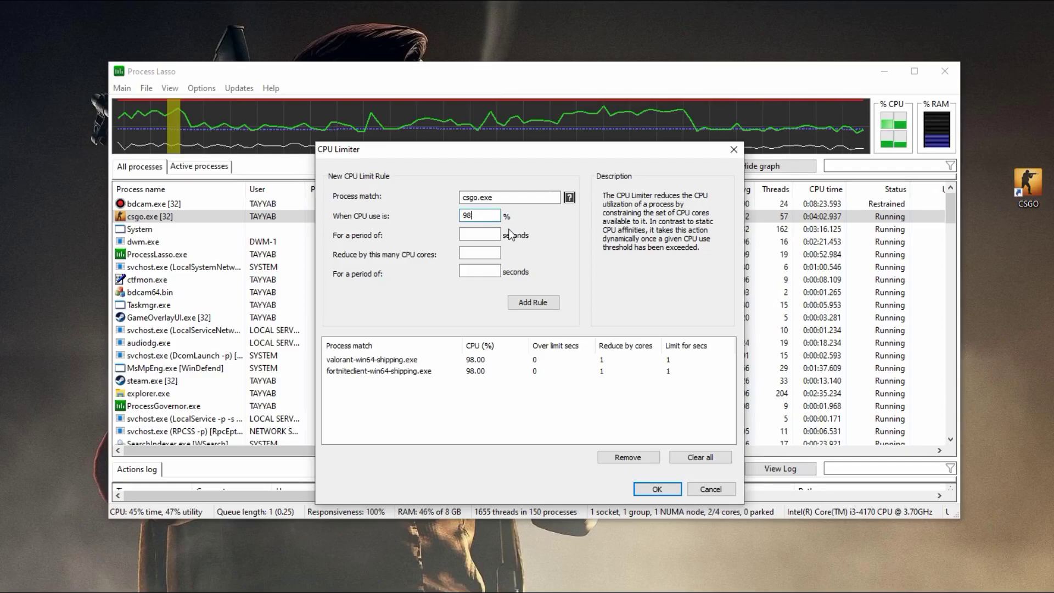
pyautogui.doubleClick(487, 214)
pyautogui.click(473, 254)
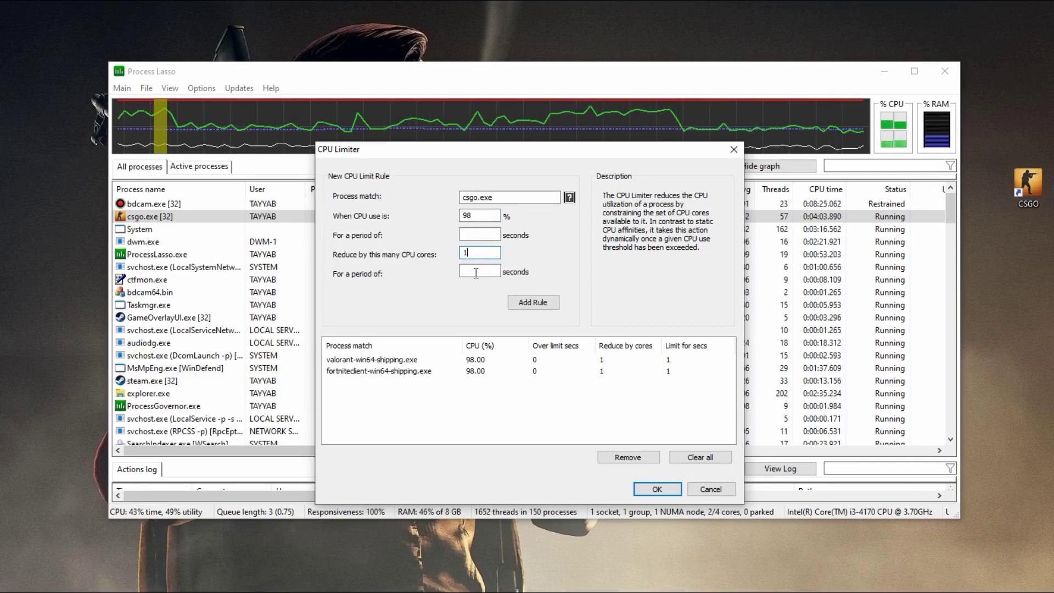
pyautogui.click(535, 304)
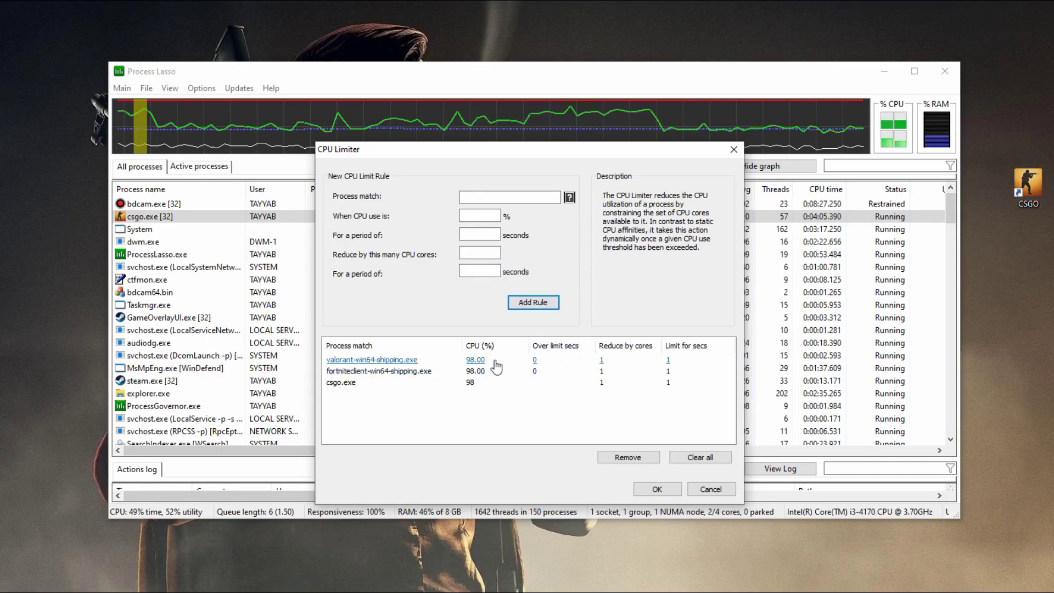
pyautogui.click(672, 493)
# - Reopen the CPU Limiter for csgo.exe to check its saved rule, then close it
pyautogui.rightClick(172, 215)
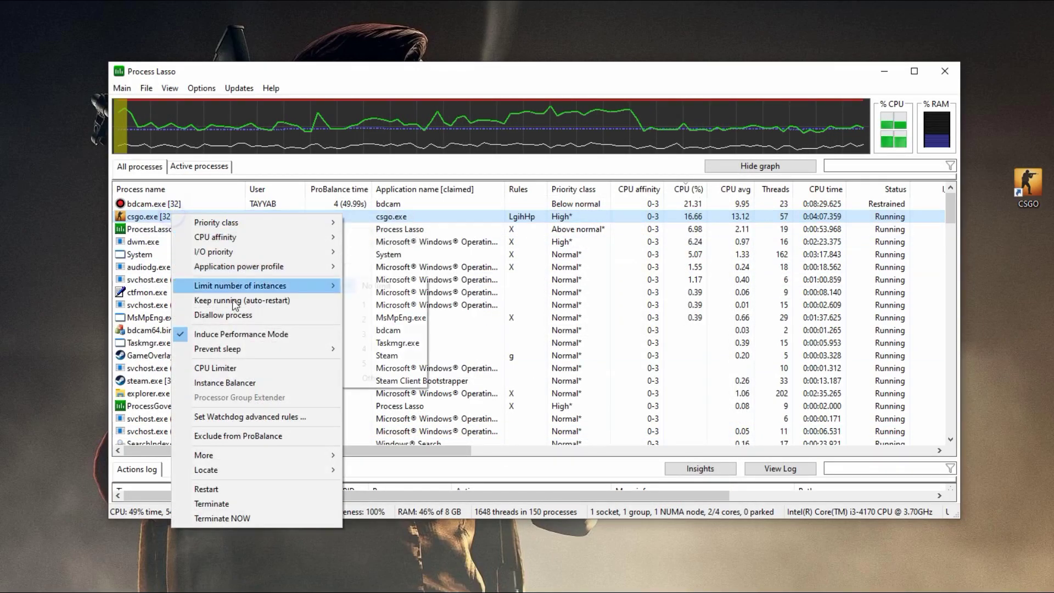
pyautogui.click(266, 362)
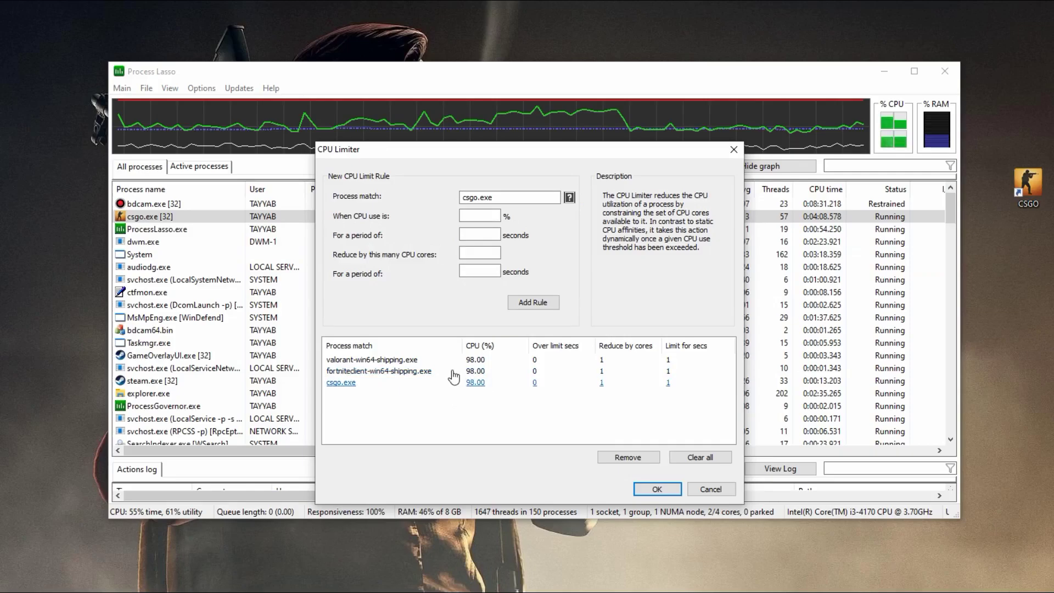
pyautogui.click(656, 489)
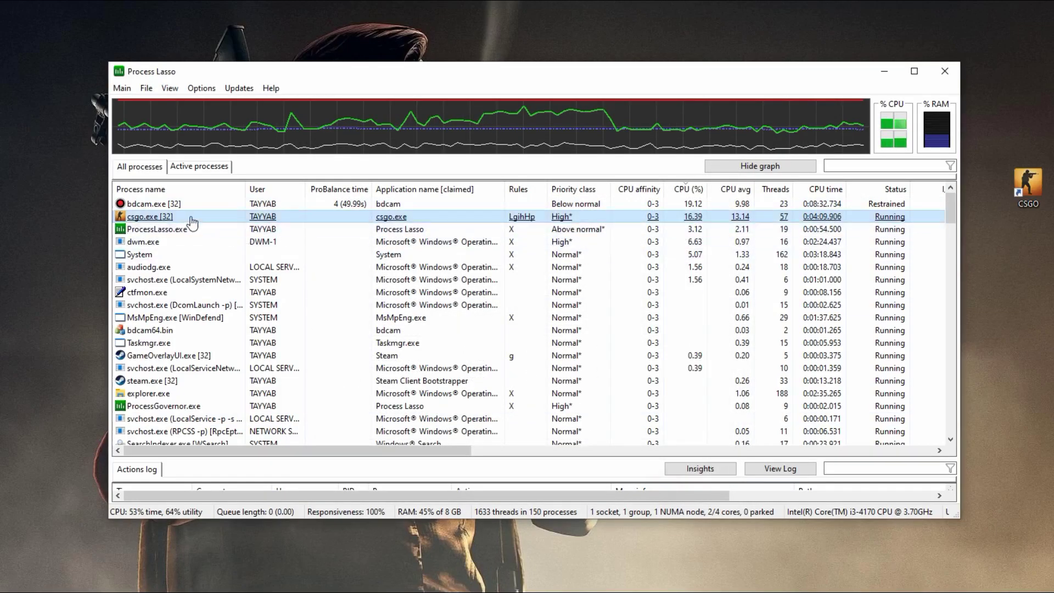
# - Disable IdleSaver for csgo.exe
pyautogui.rightClick(160, 216)
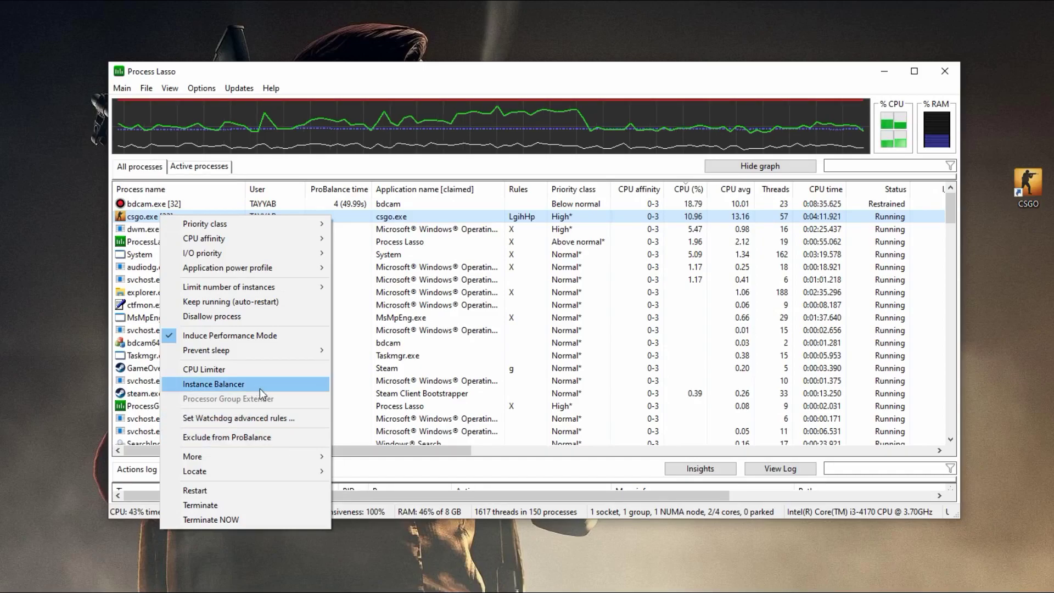
pyautogui.moveTo(293, 459)
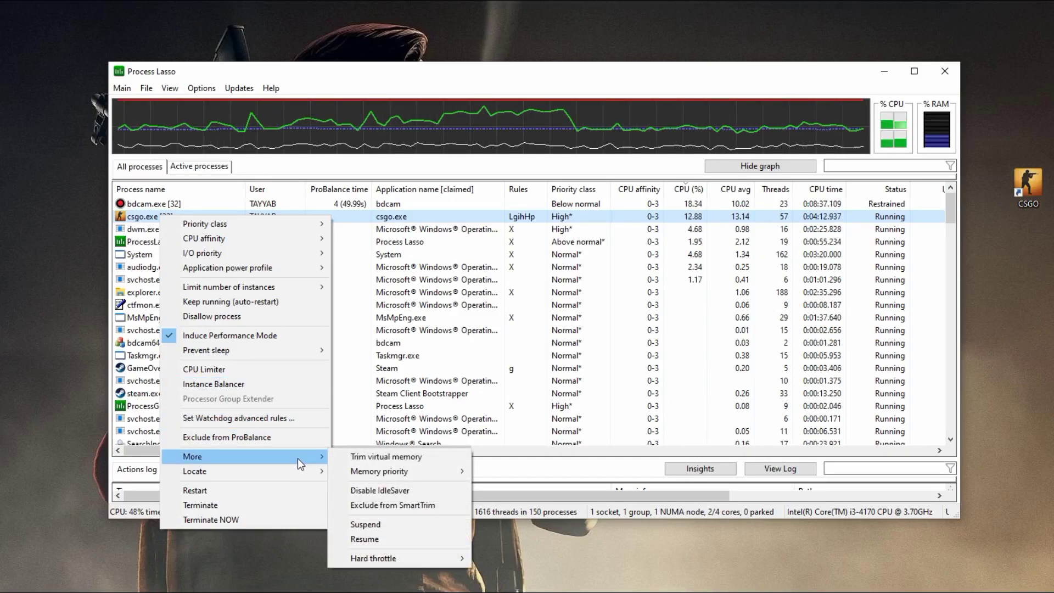
pyautogui.click(399, 490)
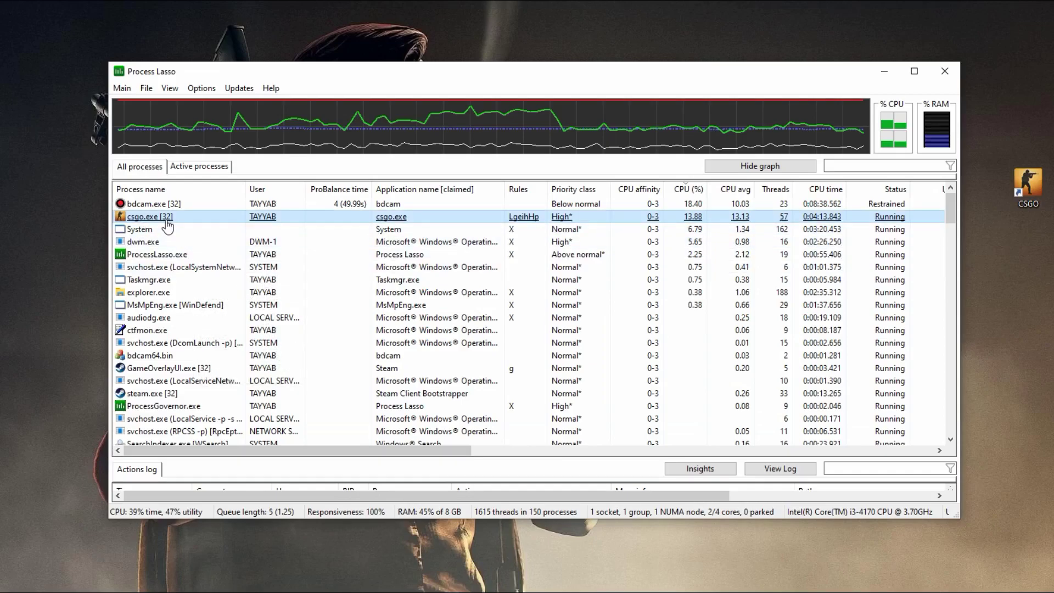
# - Set the memory priority of csgo.exe to always be 5 - Normal and minimize the Process Lasso window
pyautogui.rightClick(167, 221)
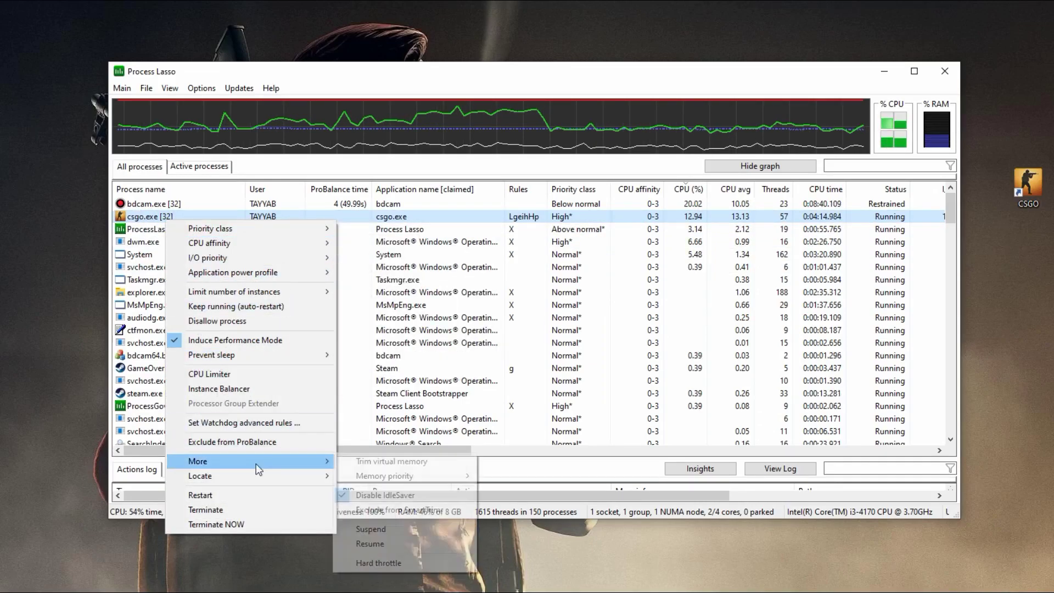
pyautogui.moveTo(278, 460)
pyautogui.moveTo(425, 478)
pyautogui.moveTo(510, 490)
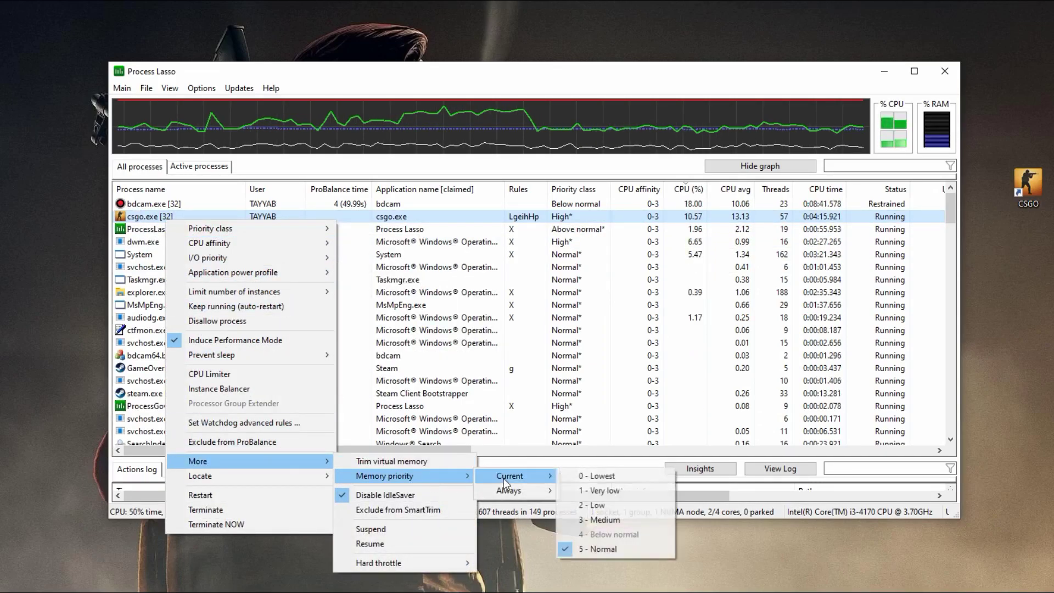
pyautogui.click(599, 582)
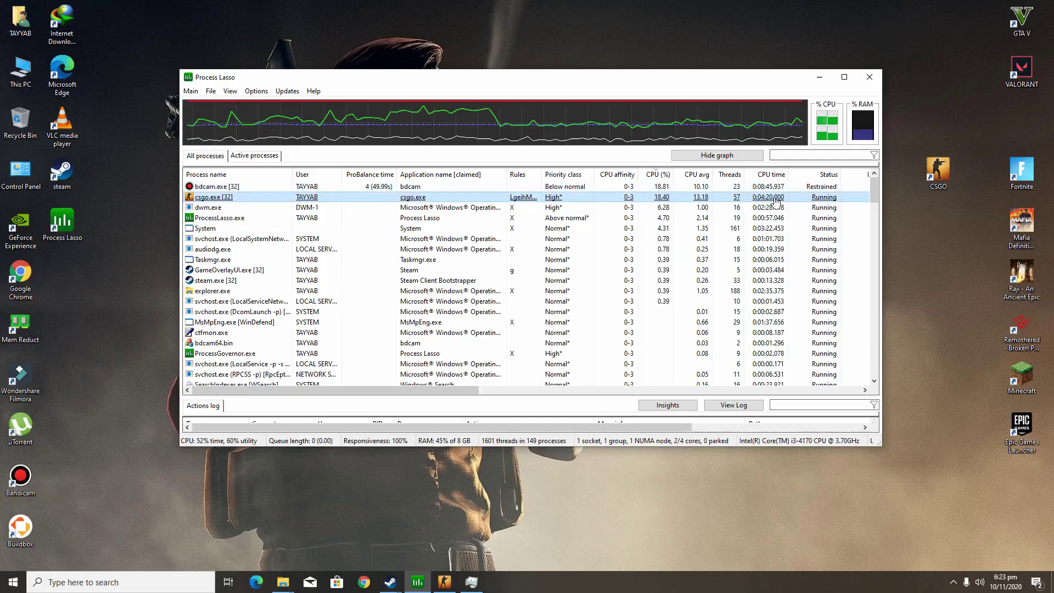
pyautogui.click(828, 82)
pyautogui.rightClick(630, 265)
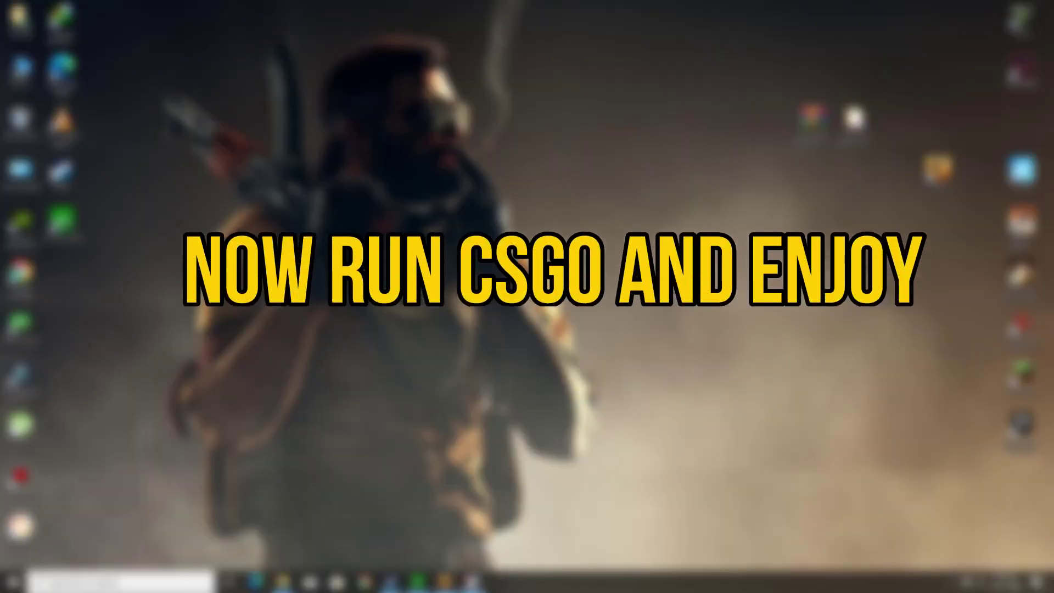